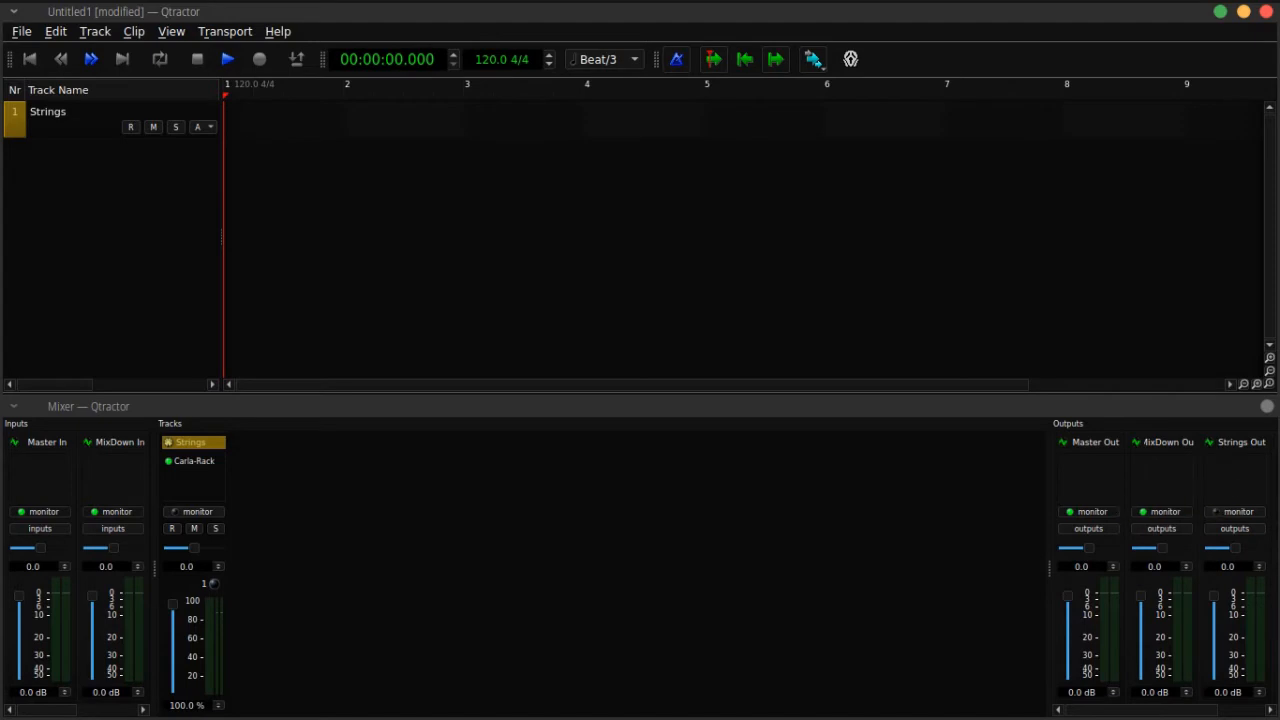
Step: Insert the LV2 Carla-Rack plugin on the Strings Out bus in the mixer
right_click(1233, 467)
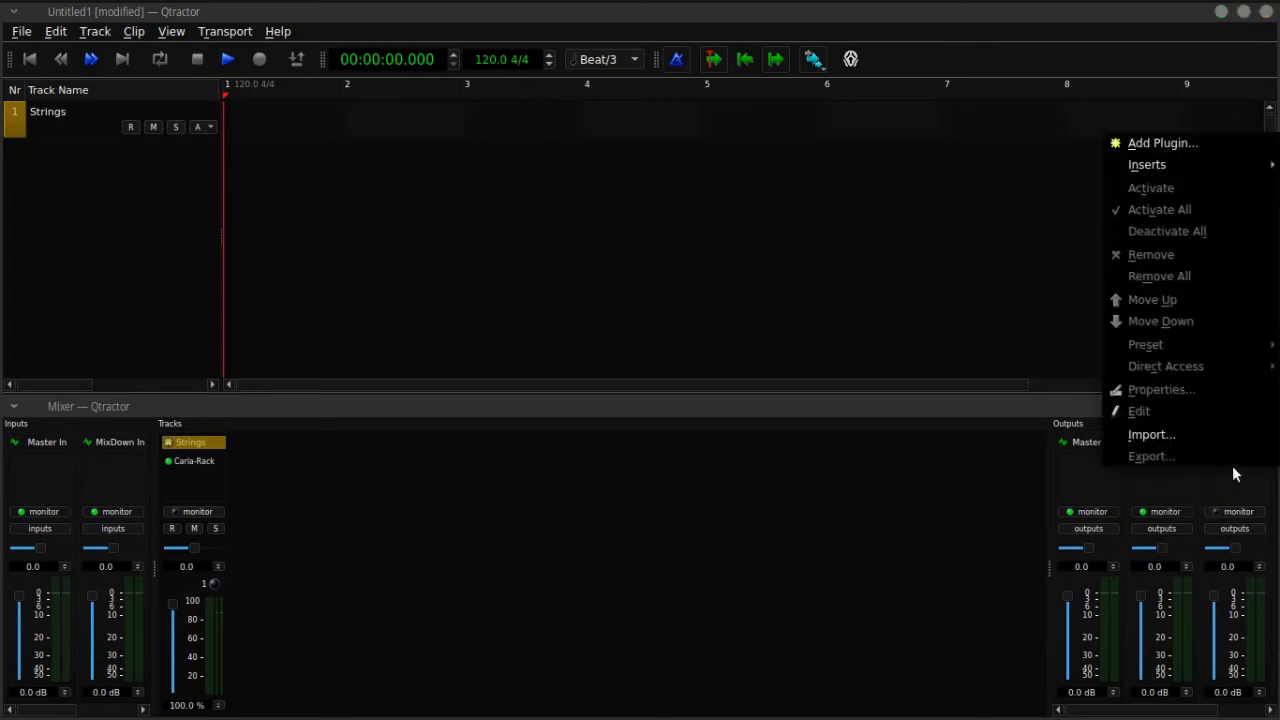
click(1203, 143)
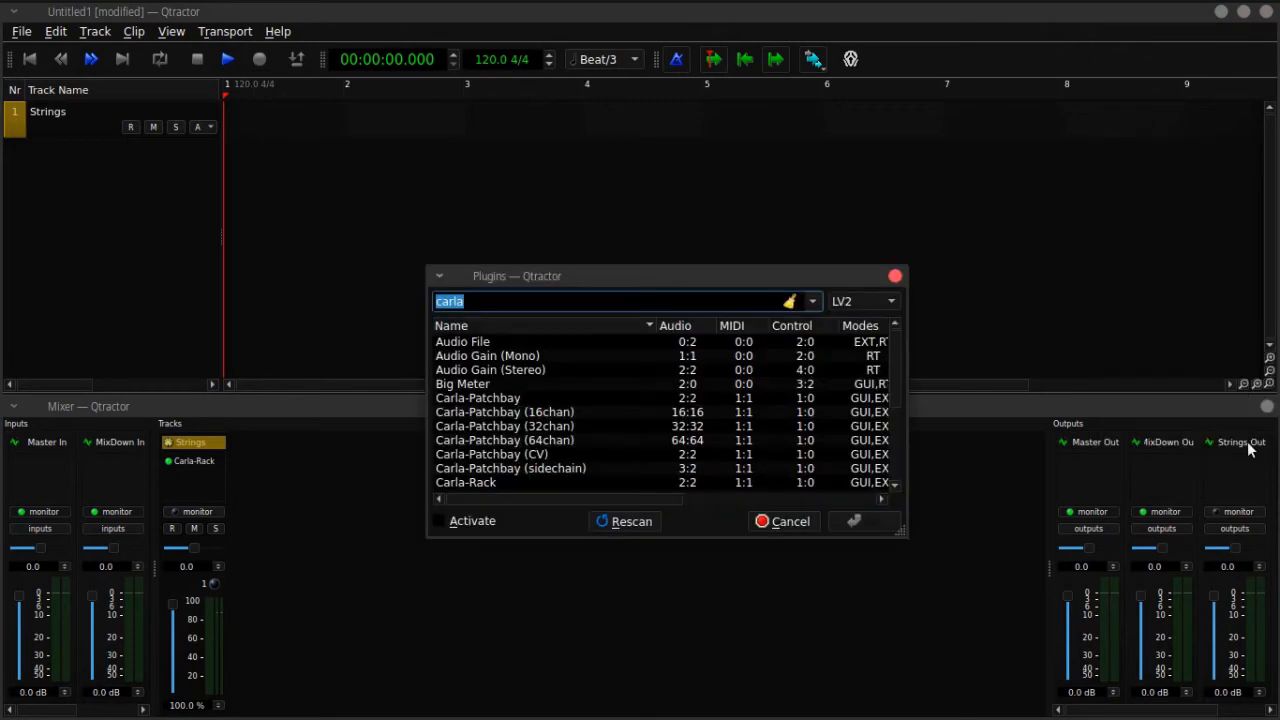
double_click(489, 482)
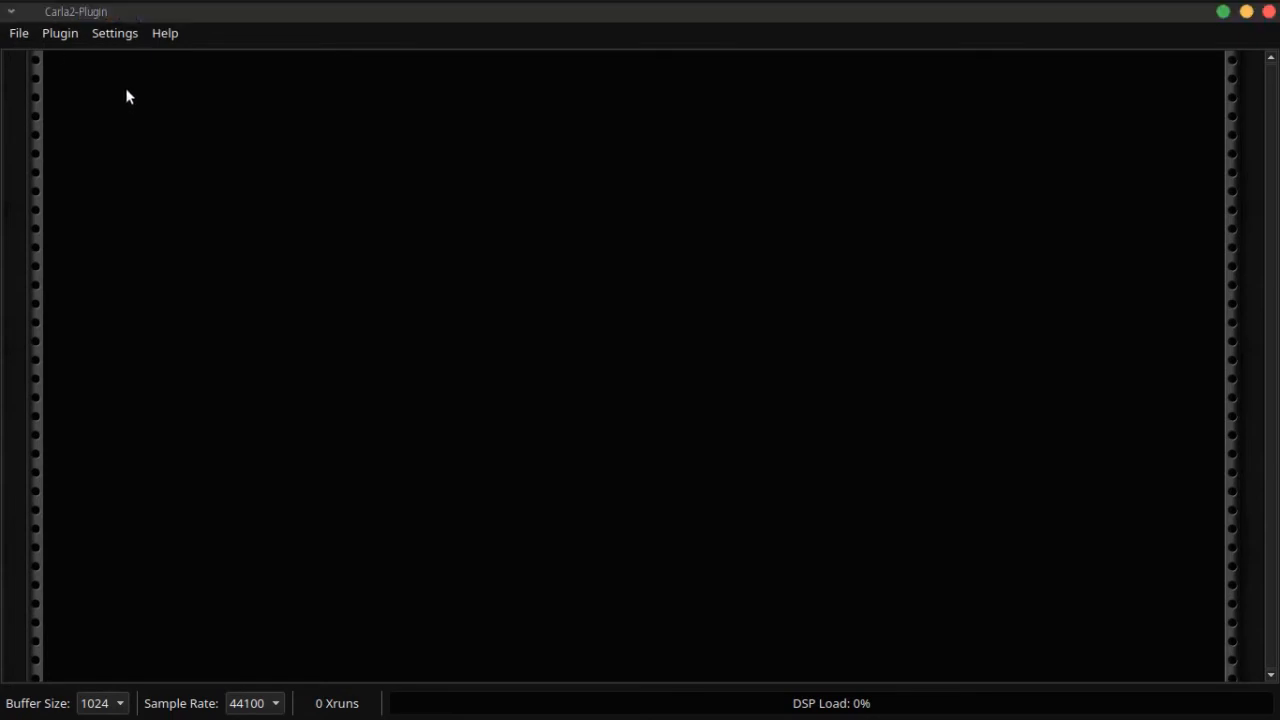
Step: Search the plugin list for "tap" and add TAP Reverberator to the empty Carla rack
click(56, 36)
click(69, 57)
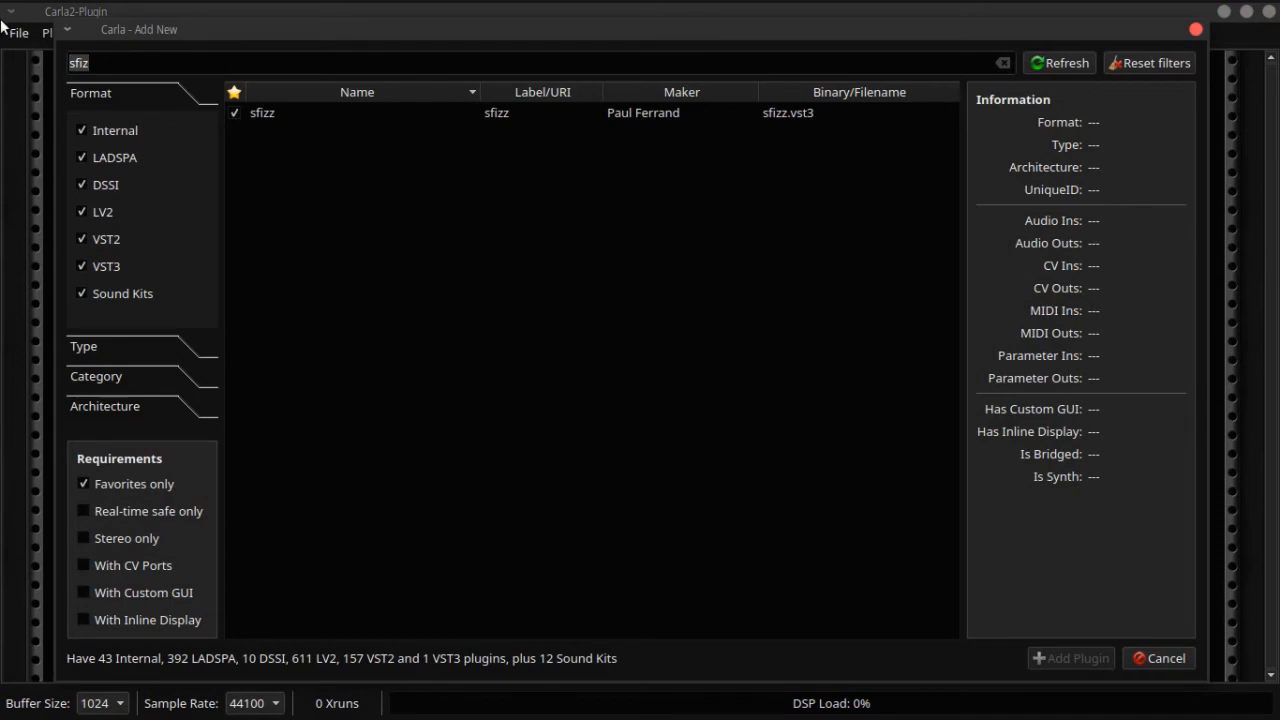
text(tap)
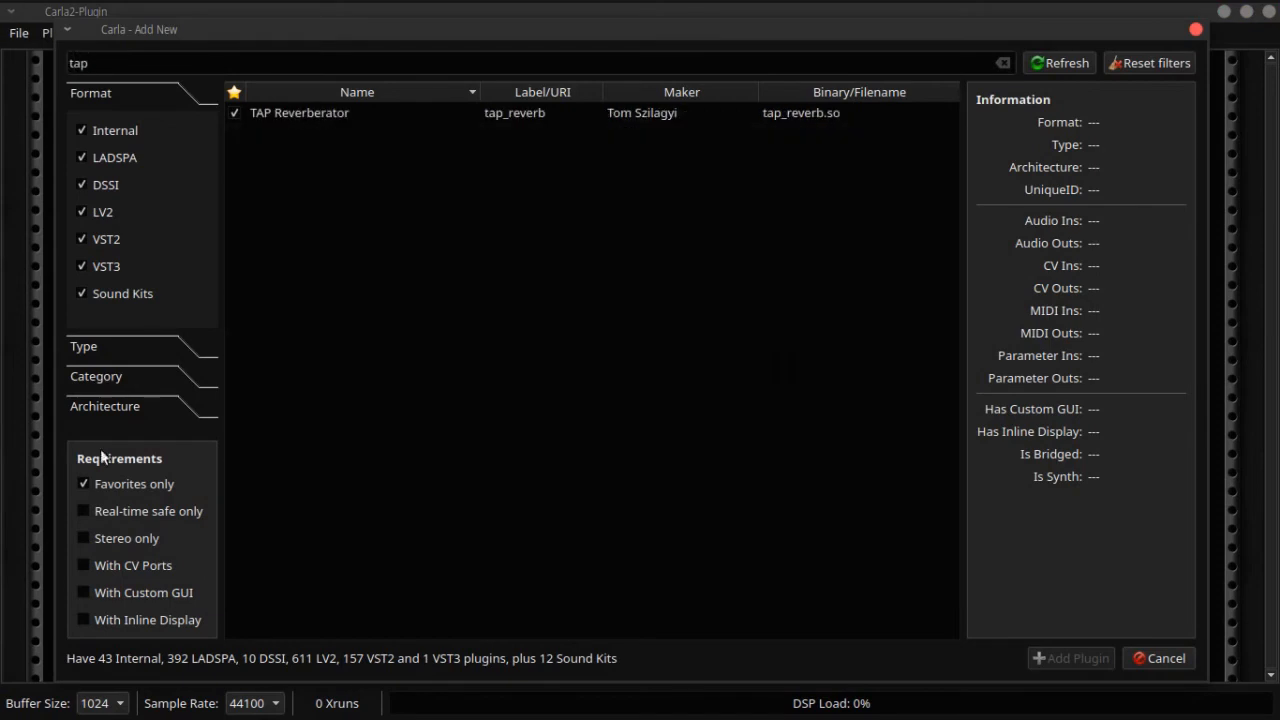
double_click(291, 113)
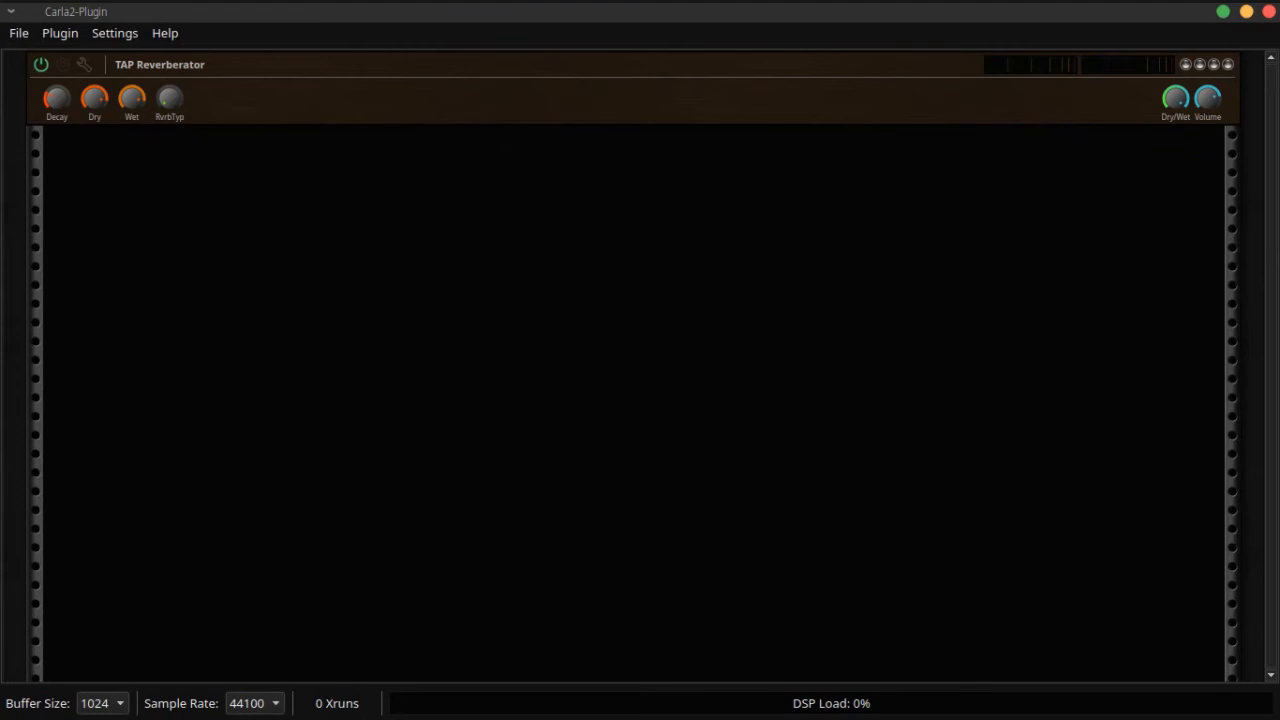
Step: Open the TAP Reverberator's edit window and show its parameters
click(82, 66)
drag(515, 52, 487, 58)
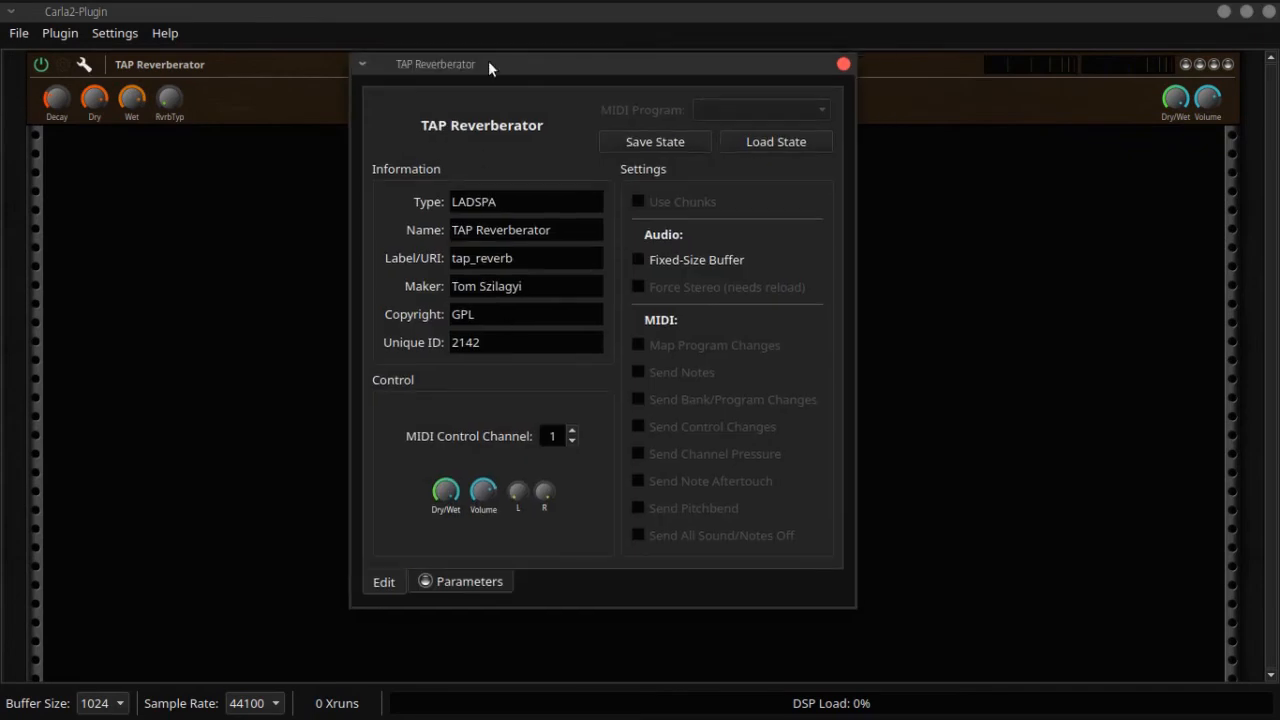
click(494, 581)
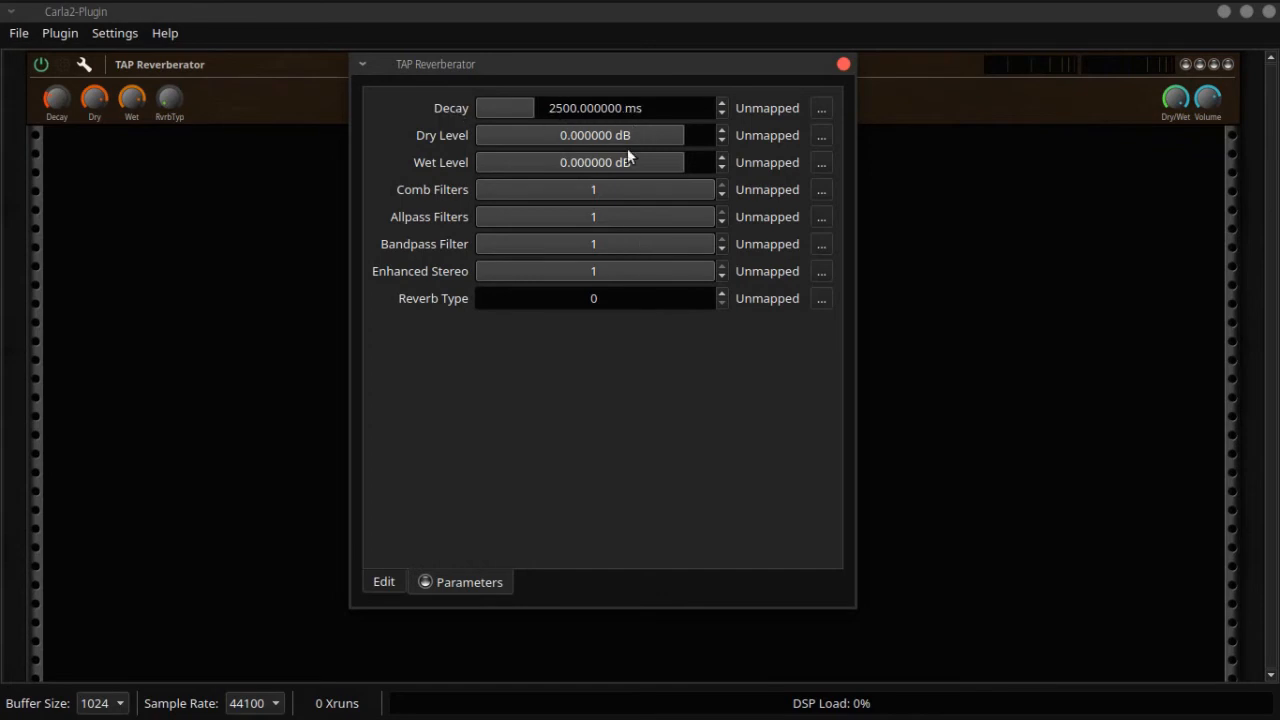
Step: Step the TAP Reverberator's Reverb Type through its range up to 42 and back down to 0
click(721, 291)
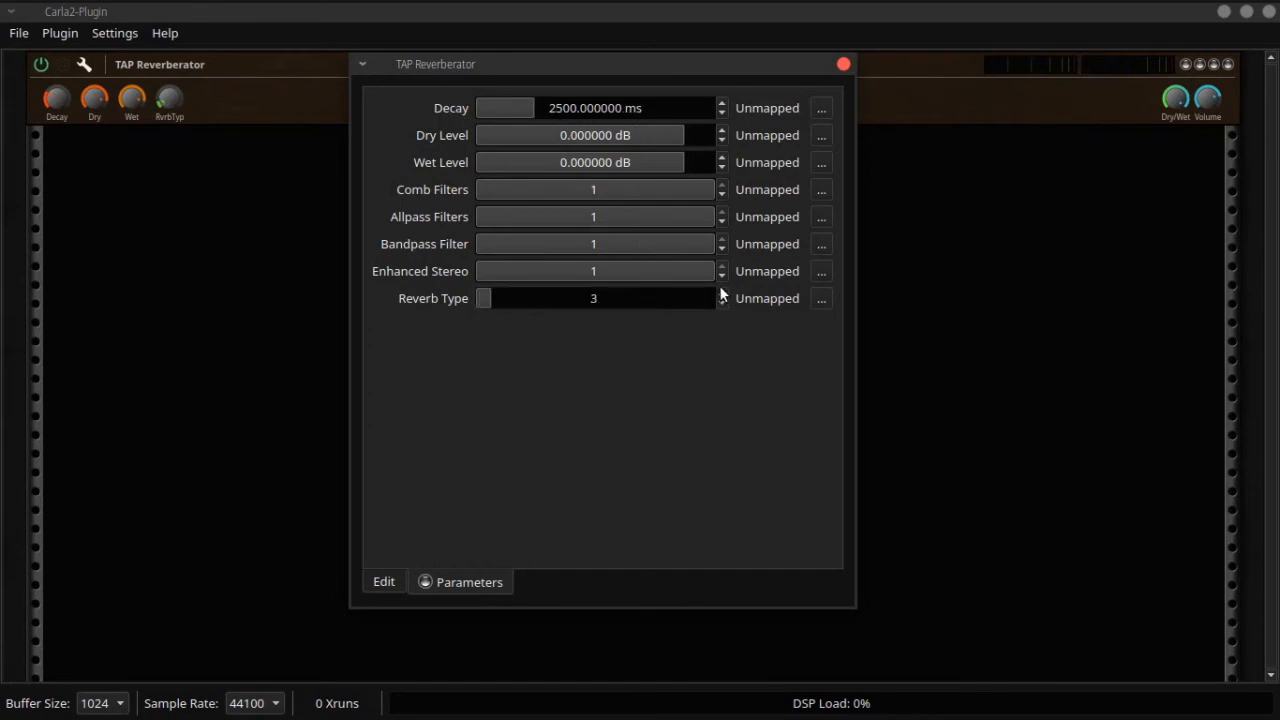
click(721, 303)
click(721, 291)
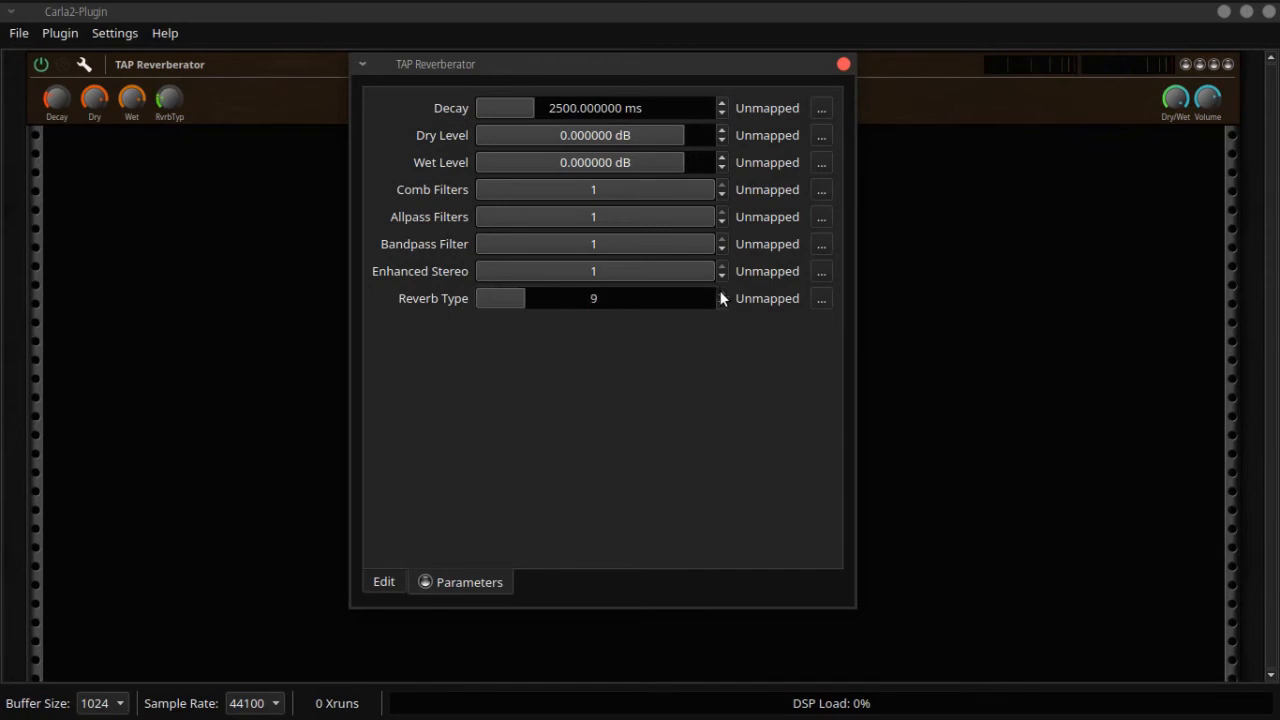
click(721, 291)
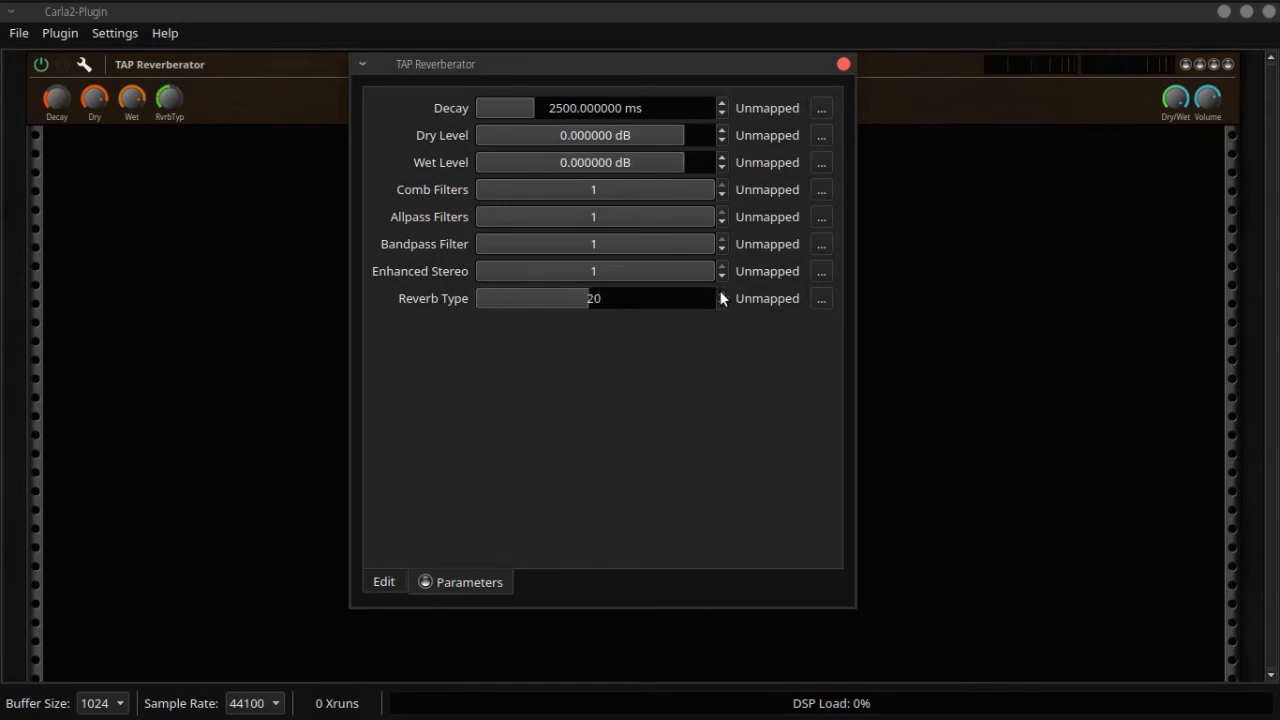
click(721, 291)
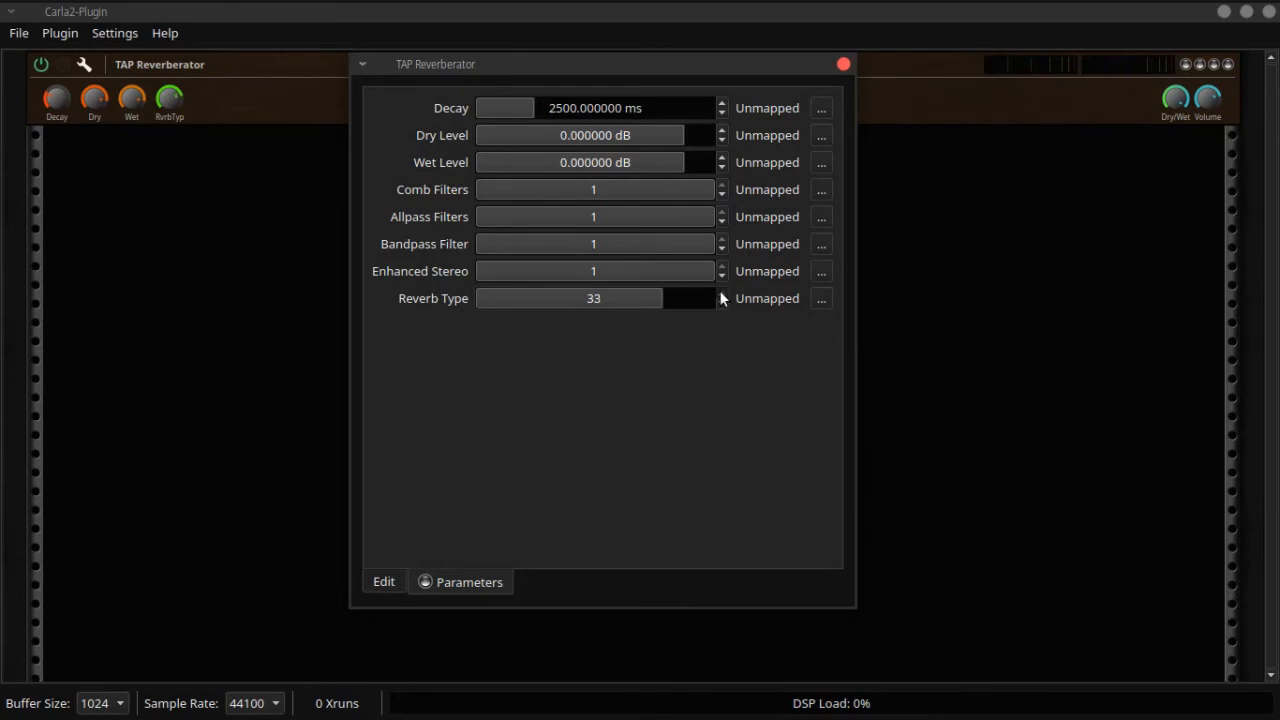
click(721, 291)
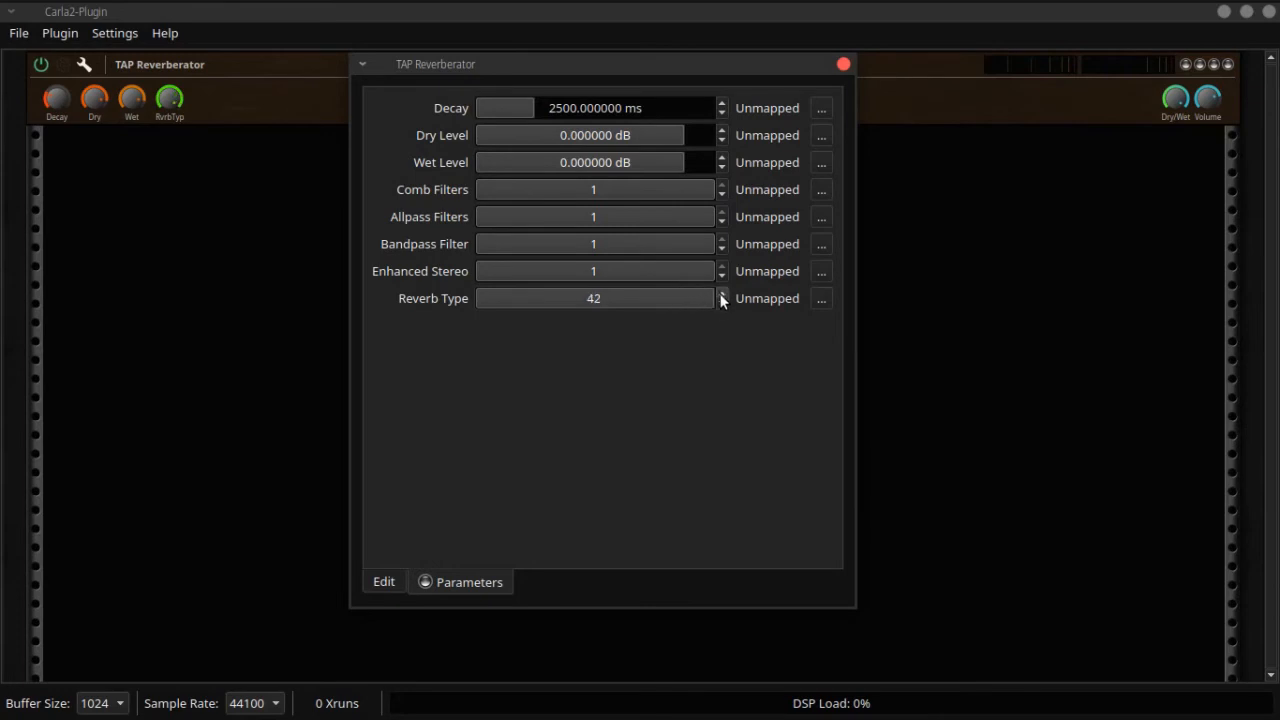
click(721, 304)
click(721, 303)
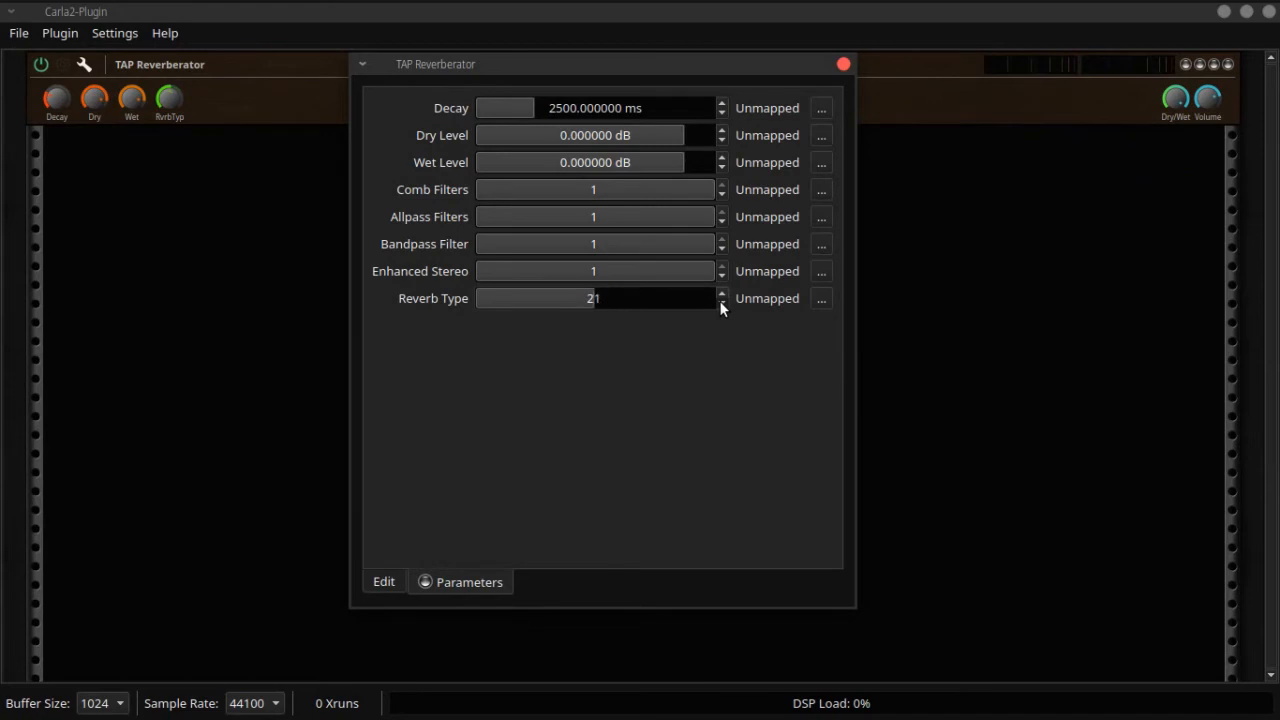
click(721, 303)
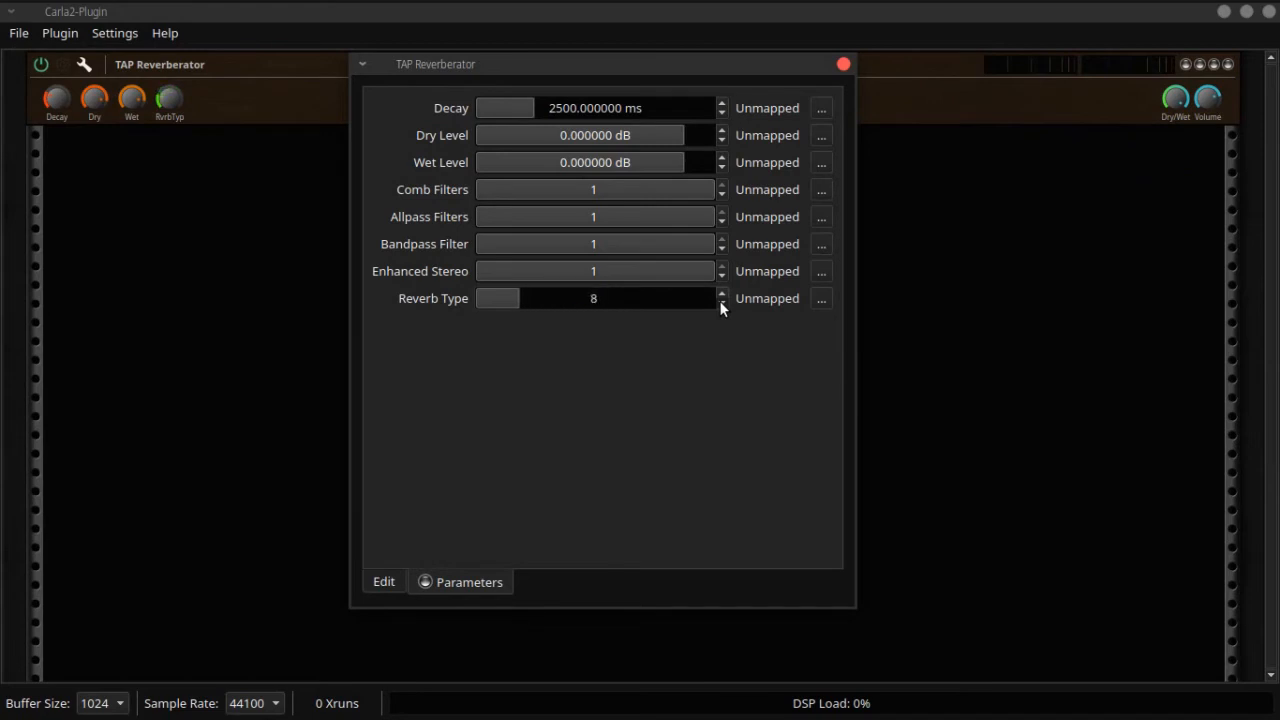
click(721, 303)
Step: Switch to Chromium and review the table of recommended decay times per reverb type on the TAP Reverberator page
mouse_move(325, 5)
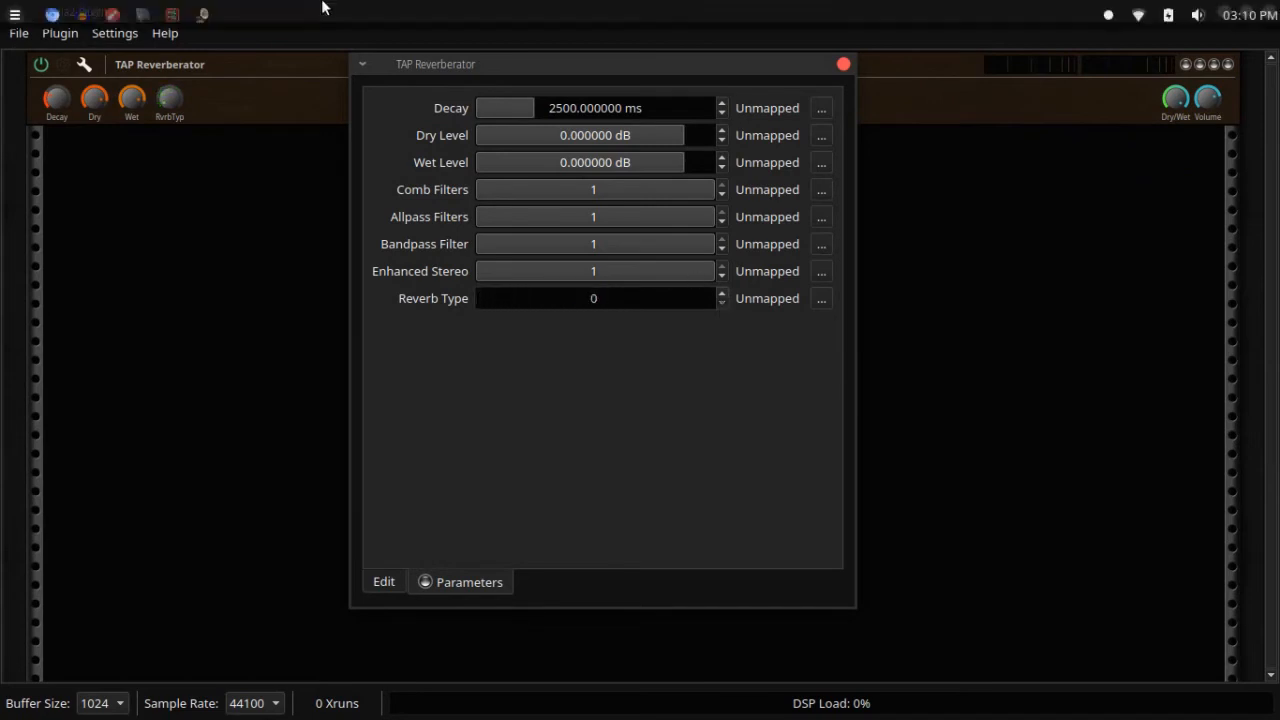
click(52, 14)
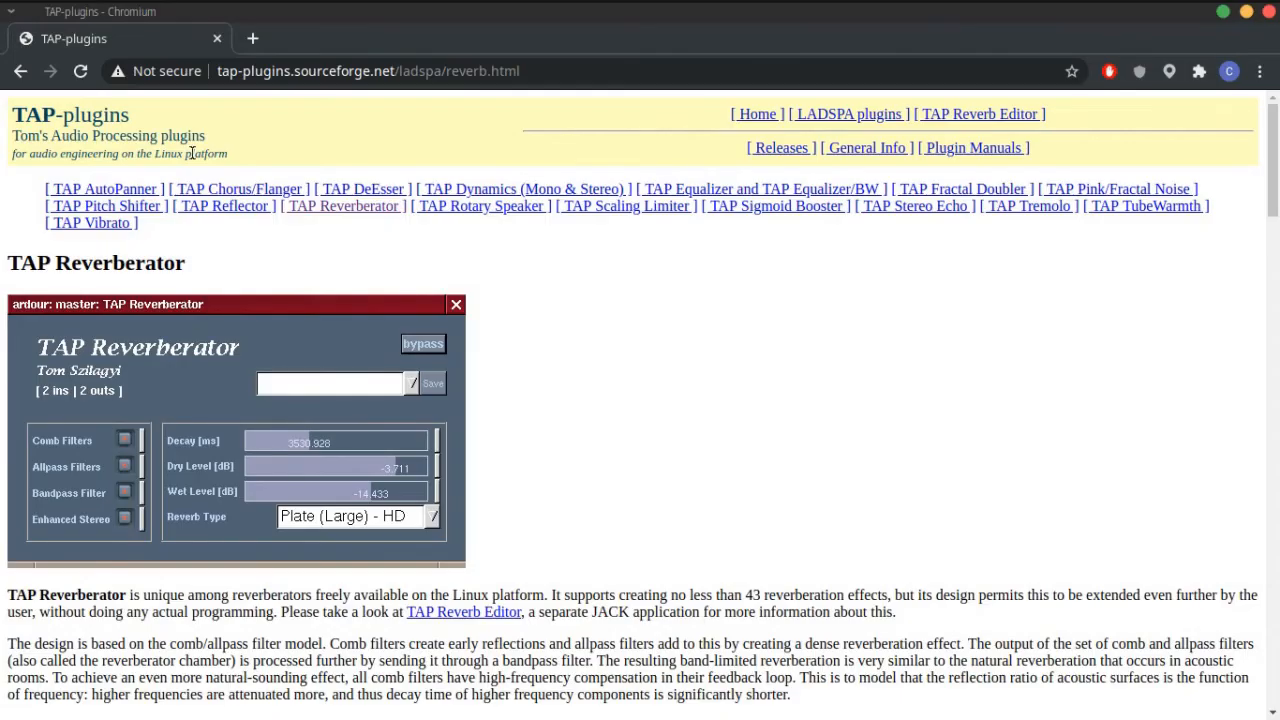
scroll(273, 198, down, 2)
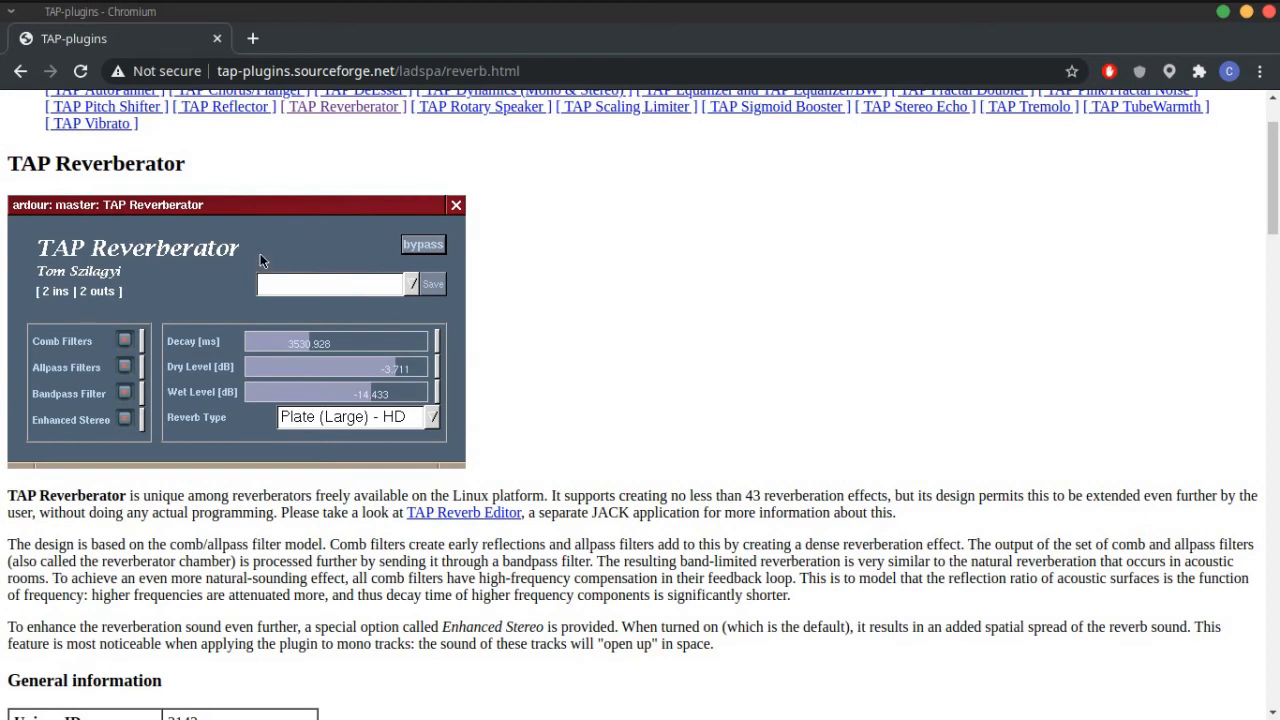
scroll(262, 270, down, 6)
scroll(266, 274, down, 8)
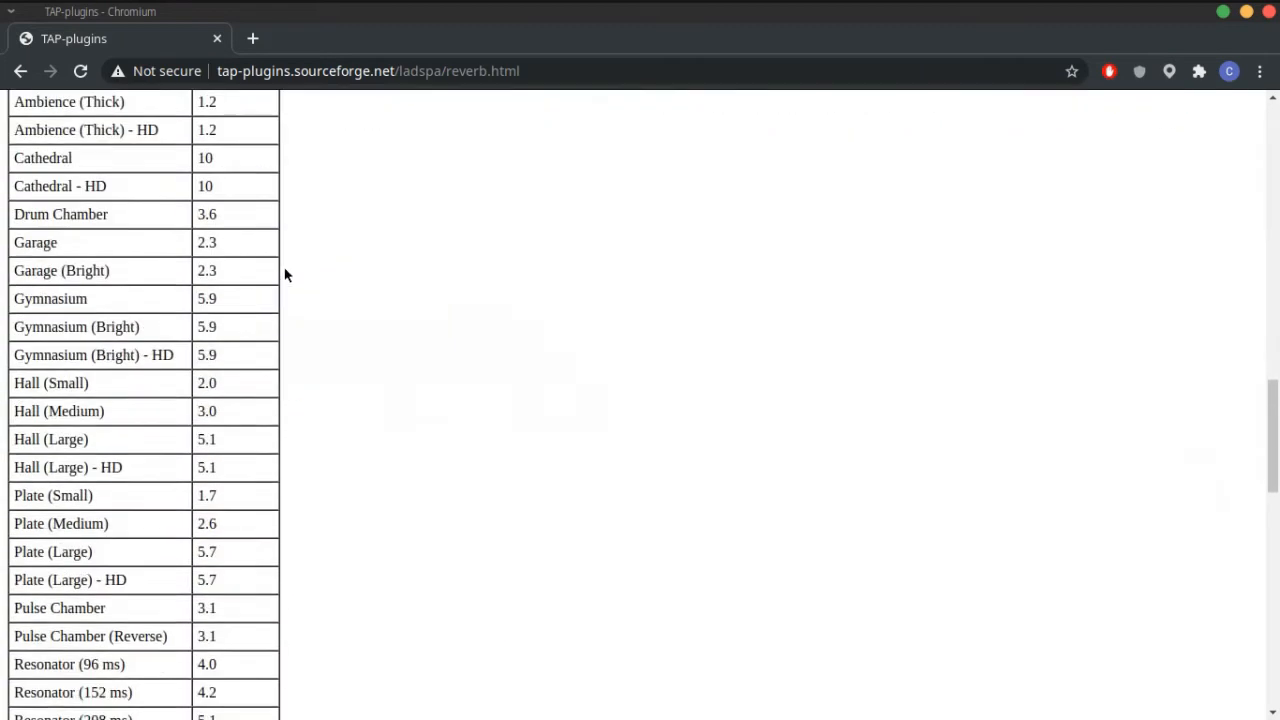
scroll(291, 276, up, 3)
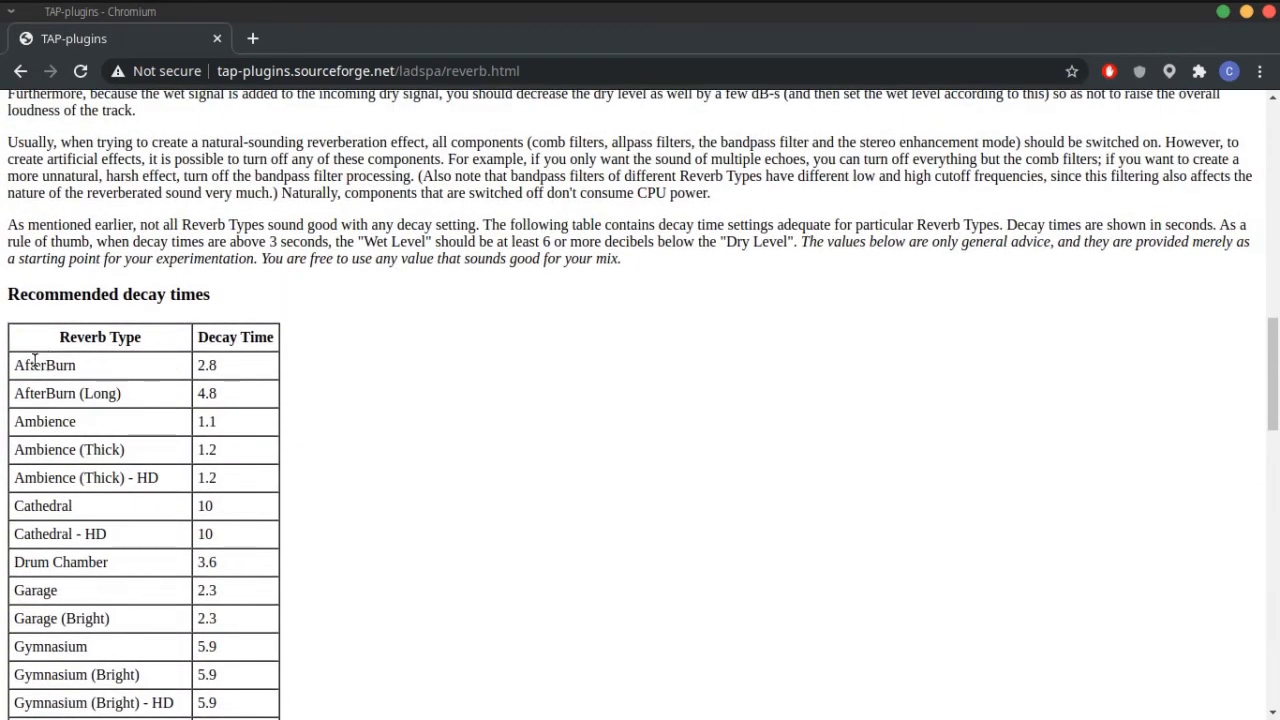
scroll(35, 362, down, 13)
scroll(155, 270, up, 12)
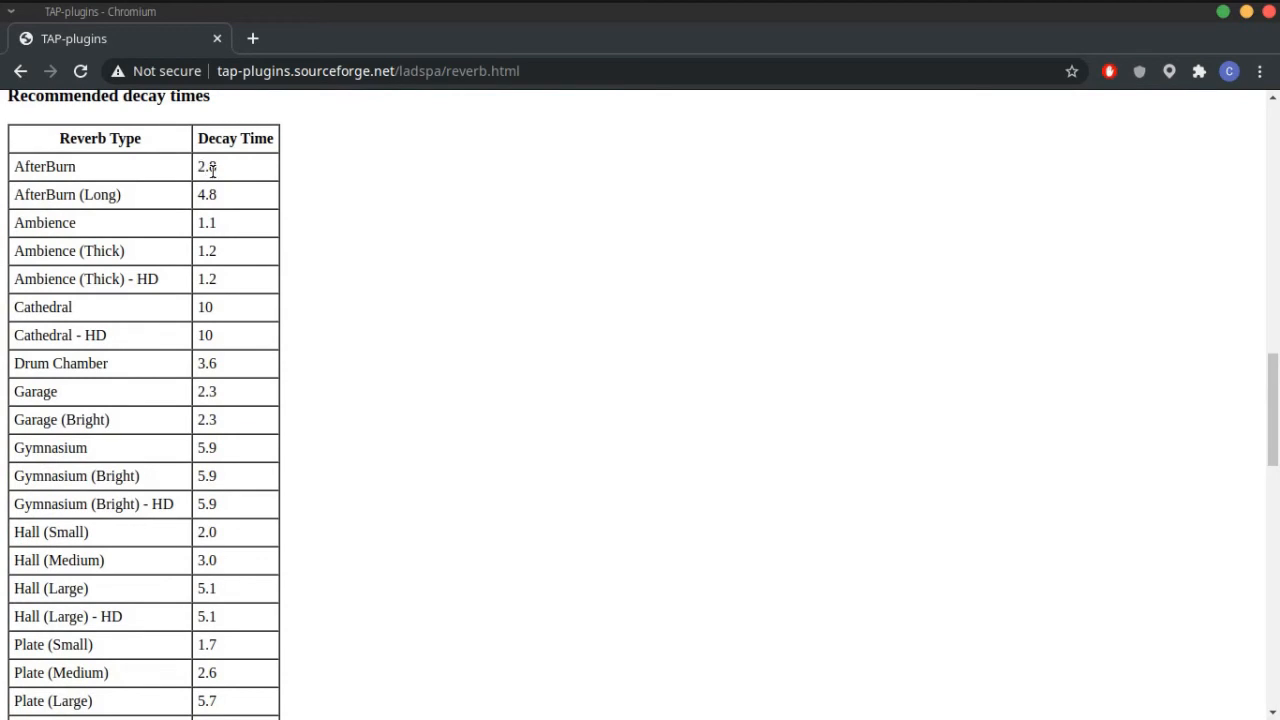
scroll(88, 365, down, 1)
scroll(88, 365, down, 9)
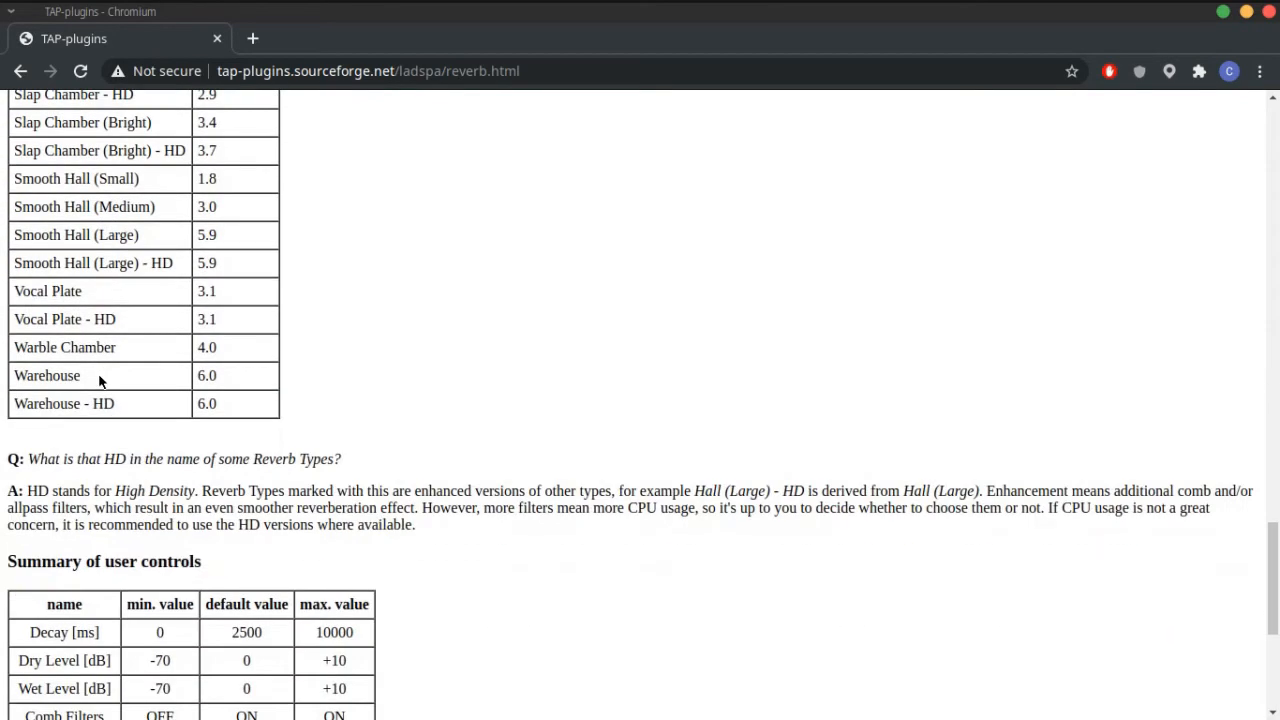
scroll(103, 377, up, 8)
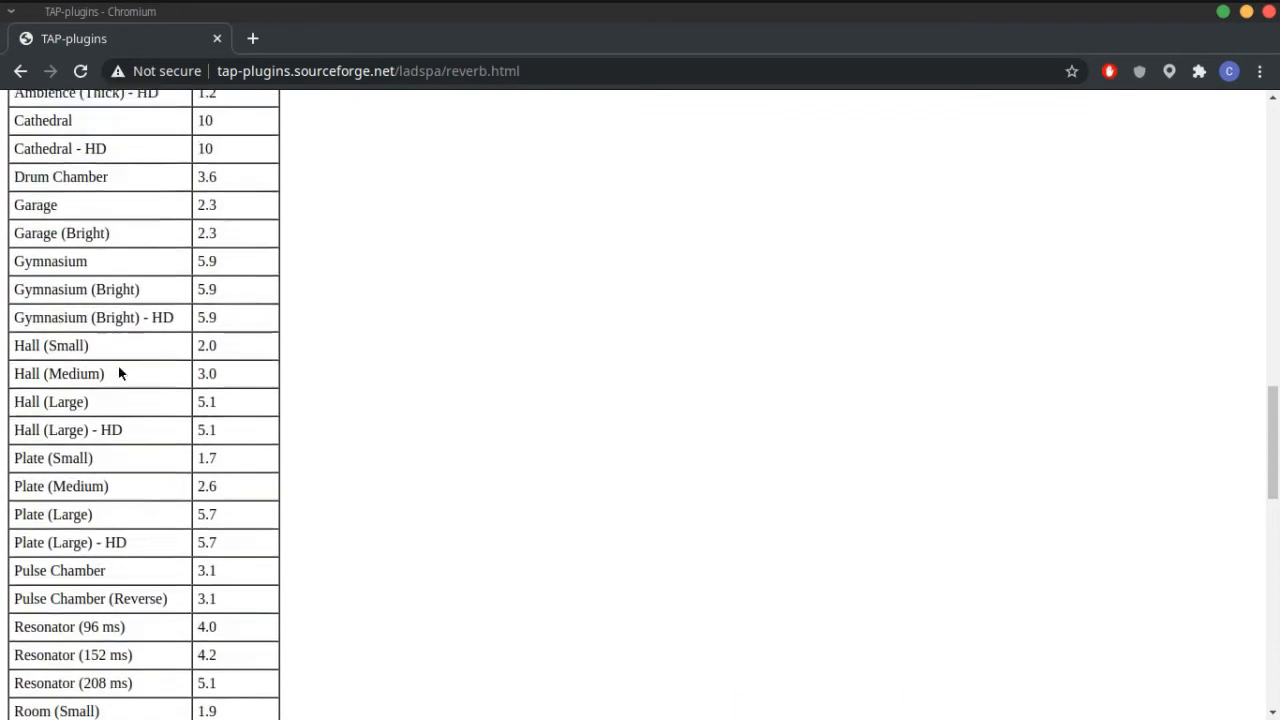
scroll(157, 414, up, 3)
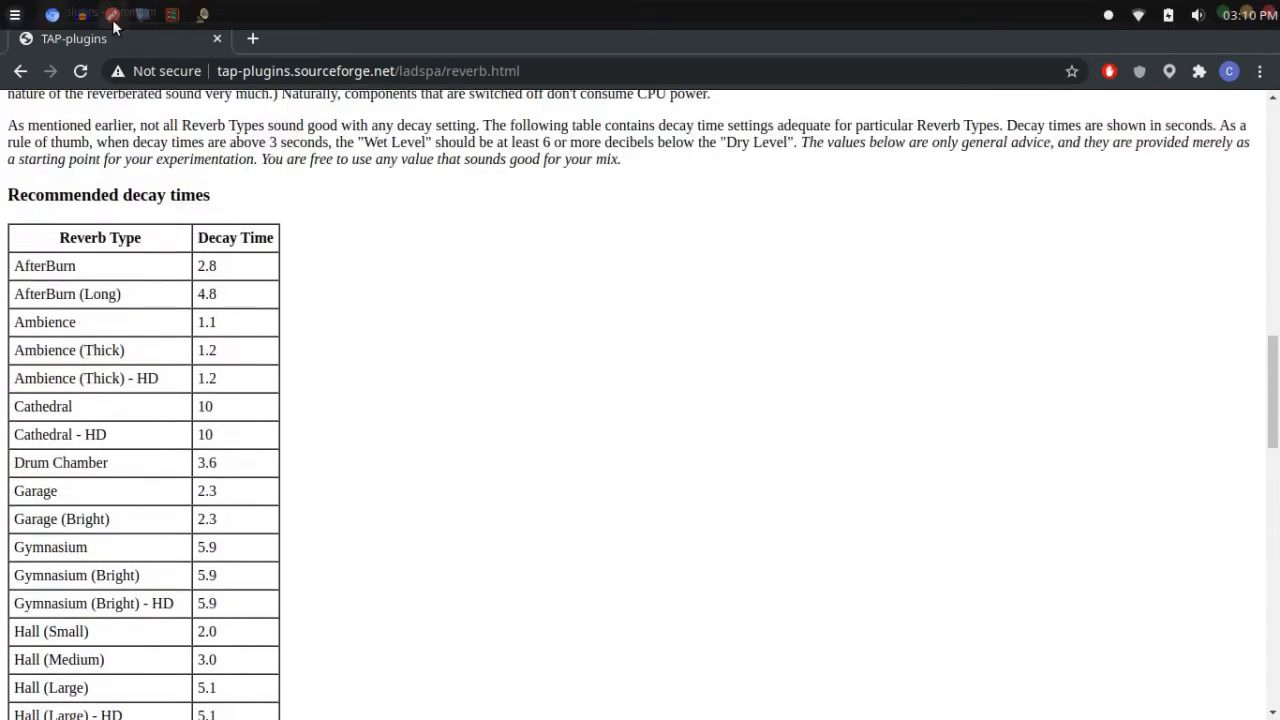
Step: Switch to Mousepad and review the numbered list of reverb types and decay times, from 0 AfterBurn to 42 Warehouse HD
click(113, 15)
scroll(258, 405, down, 3)
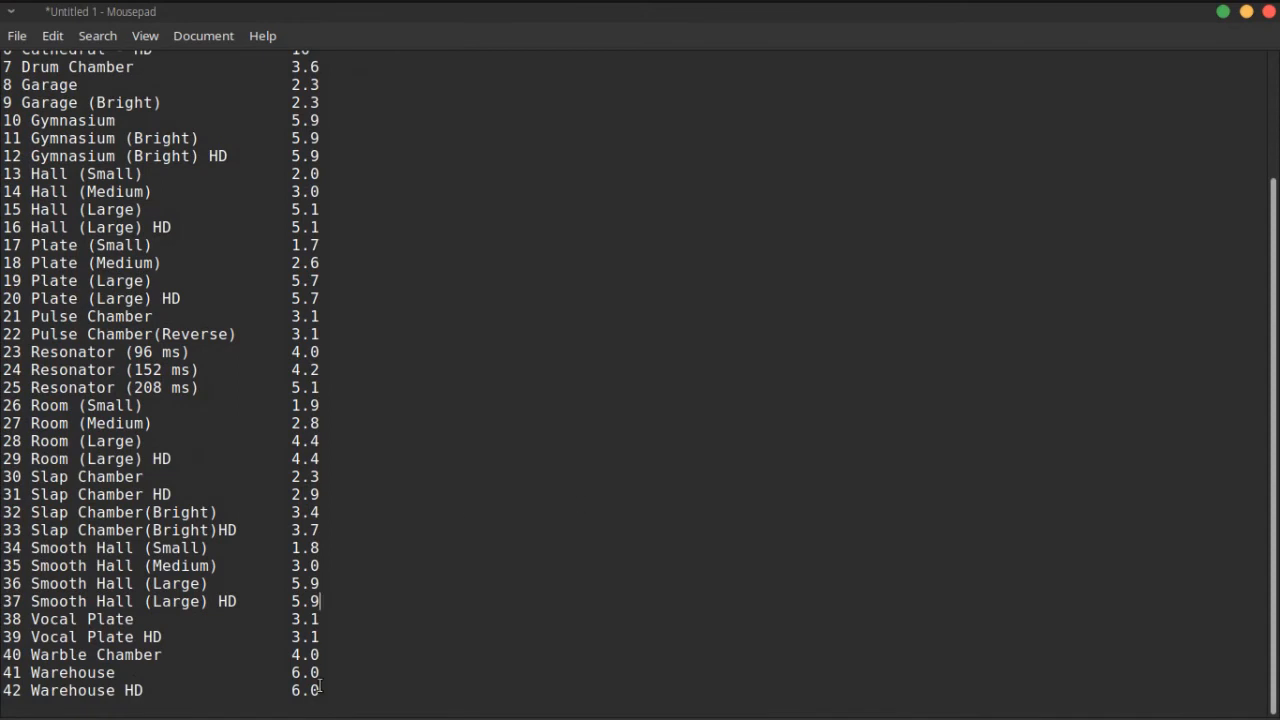
scroll(62, 298, up, 4)
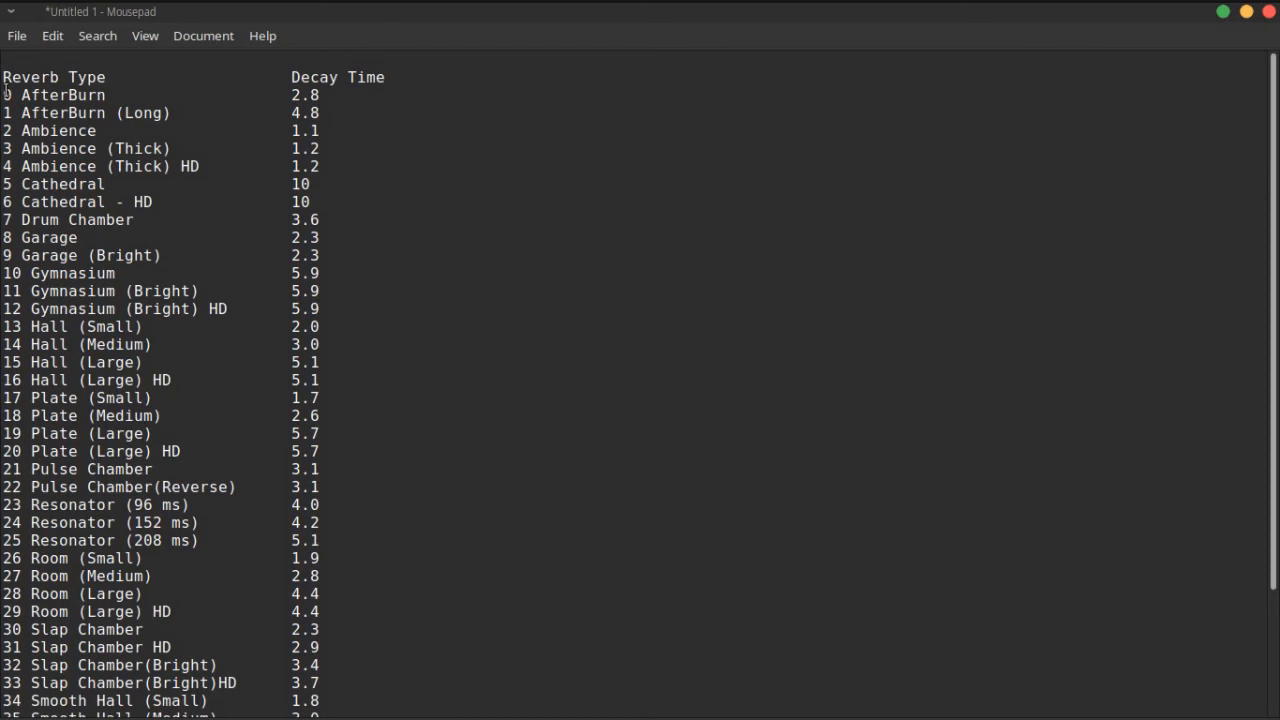
scroll(5, 90, down, 3)
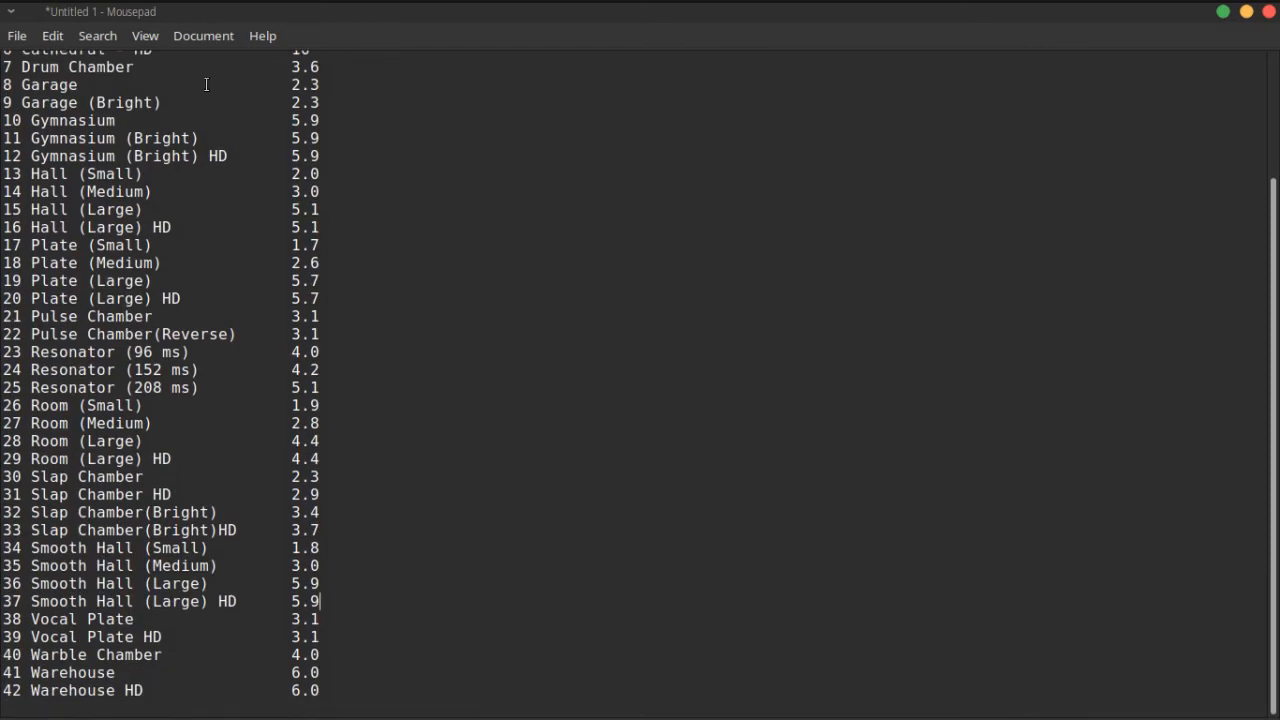
Step: Switch back to the Carla rack and close the TAP Reverberator parameter window
mouse_move(166, 11)
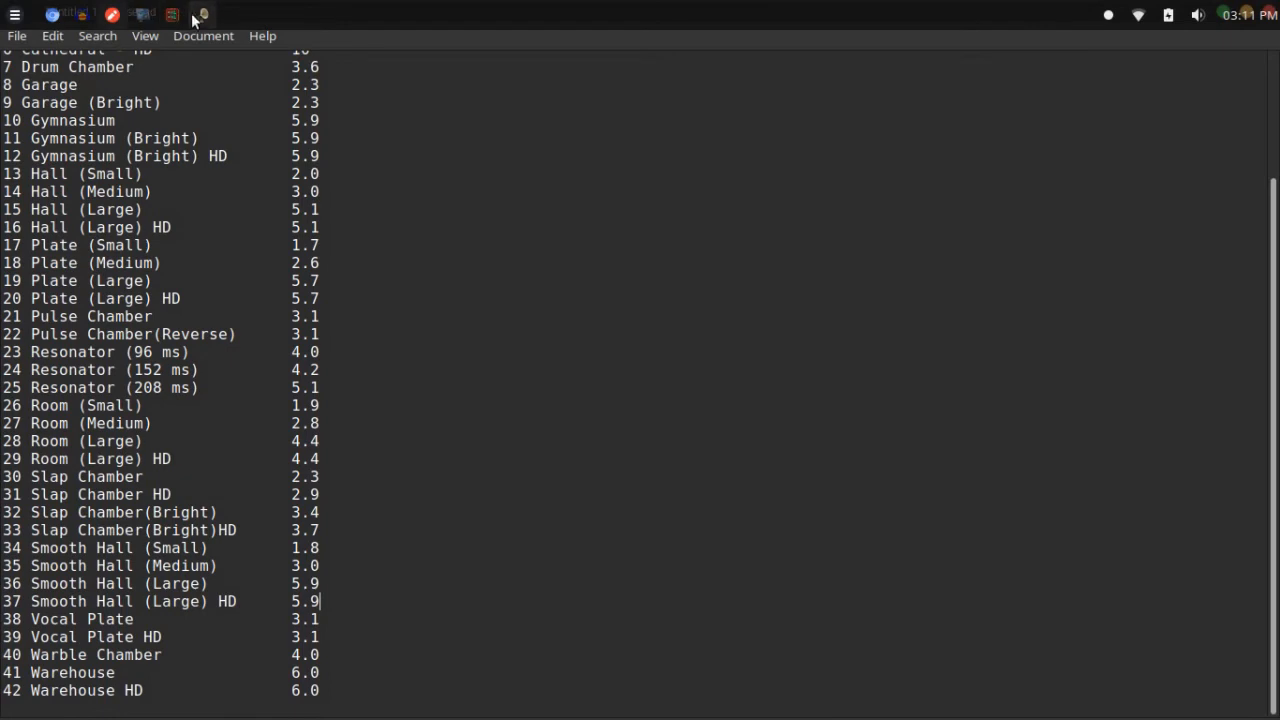
click(198, 15)
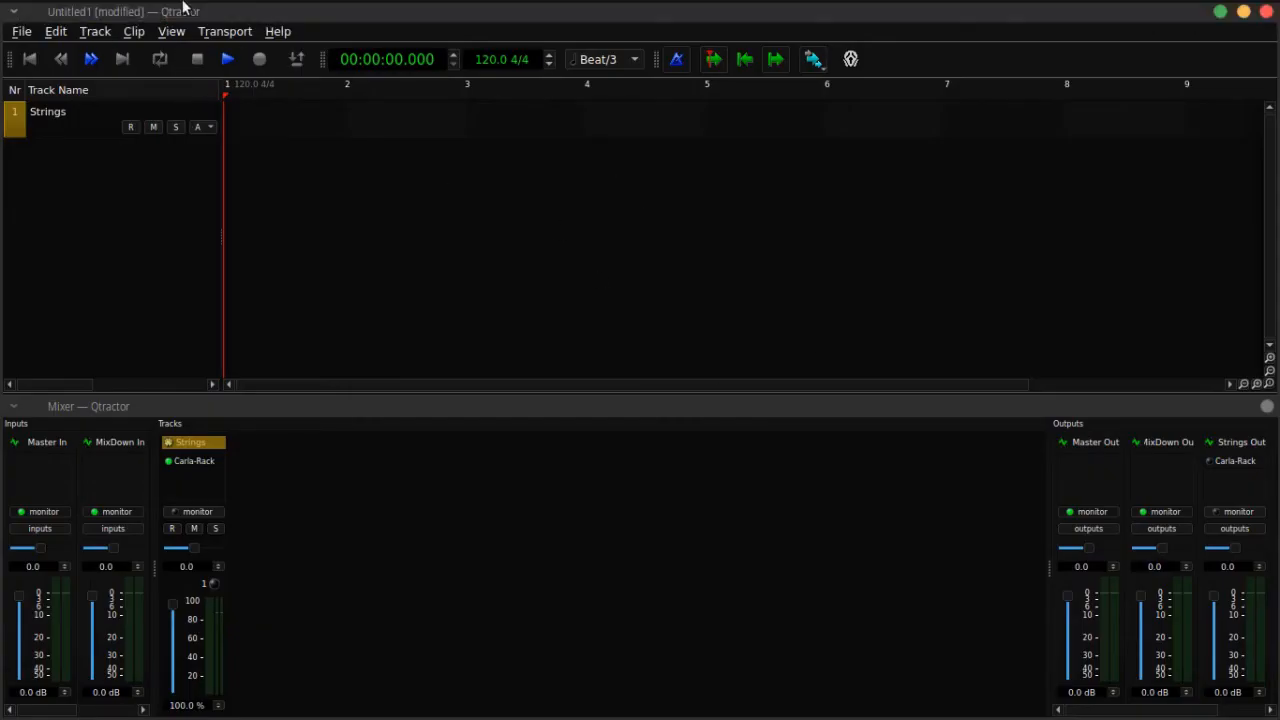
click(172, 15)
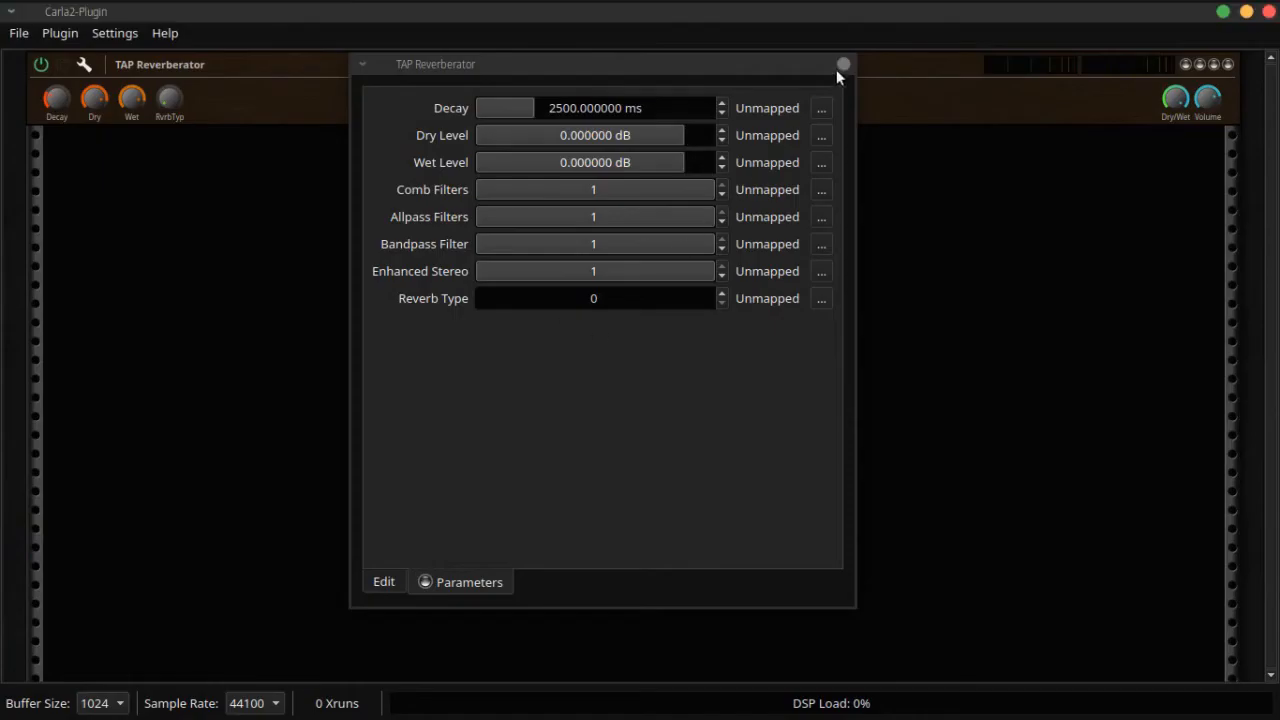
click(839, 66)
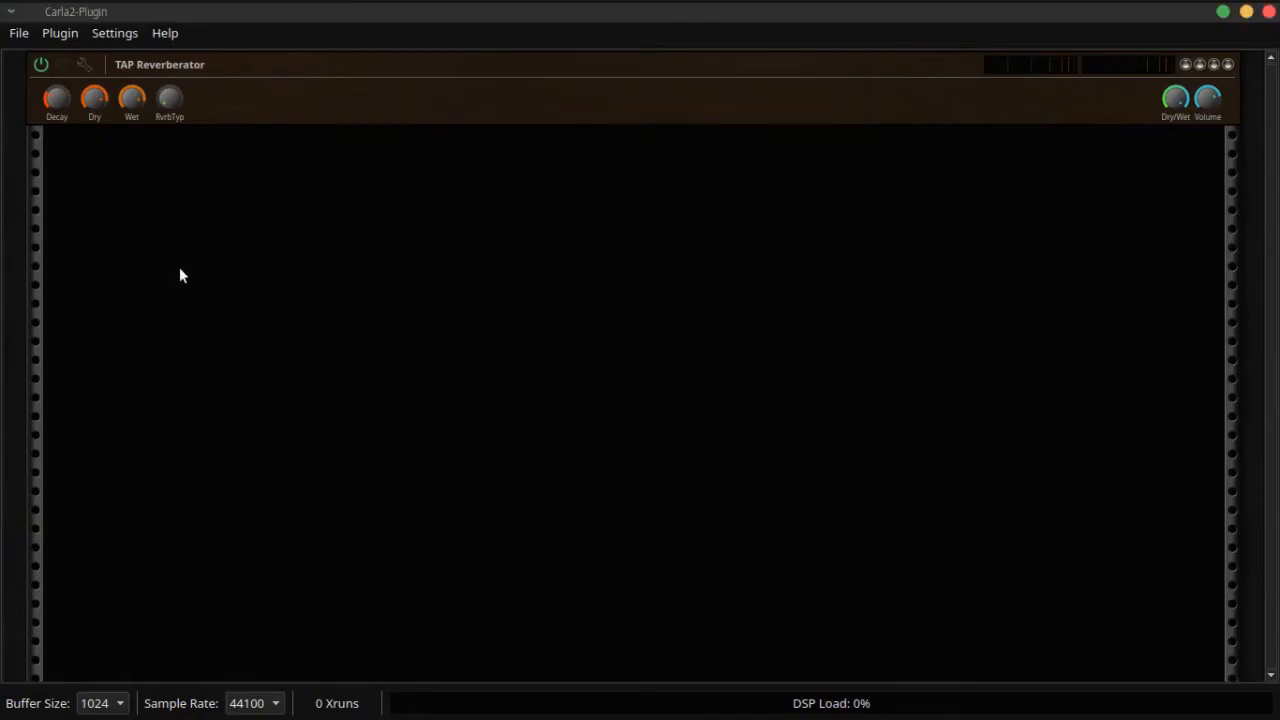
Step: Search for "notes", add the Notes plugin to the rack under TAP Reverberator, and check its edit window
click(76, 38)
click(75, 56)
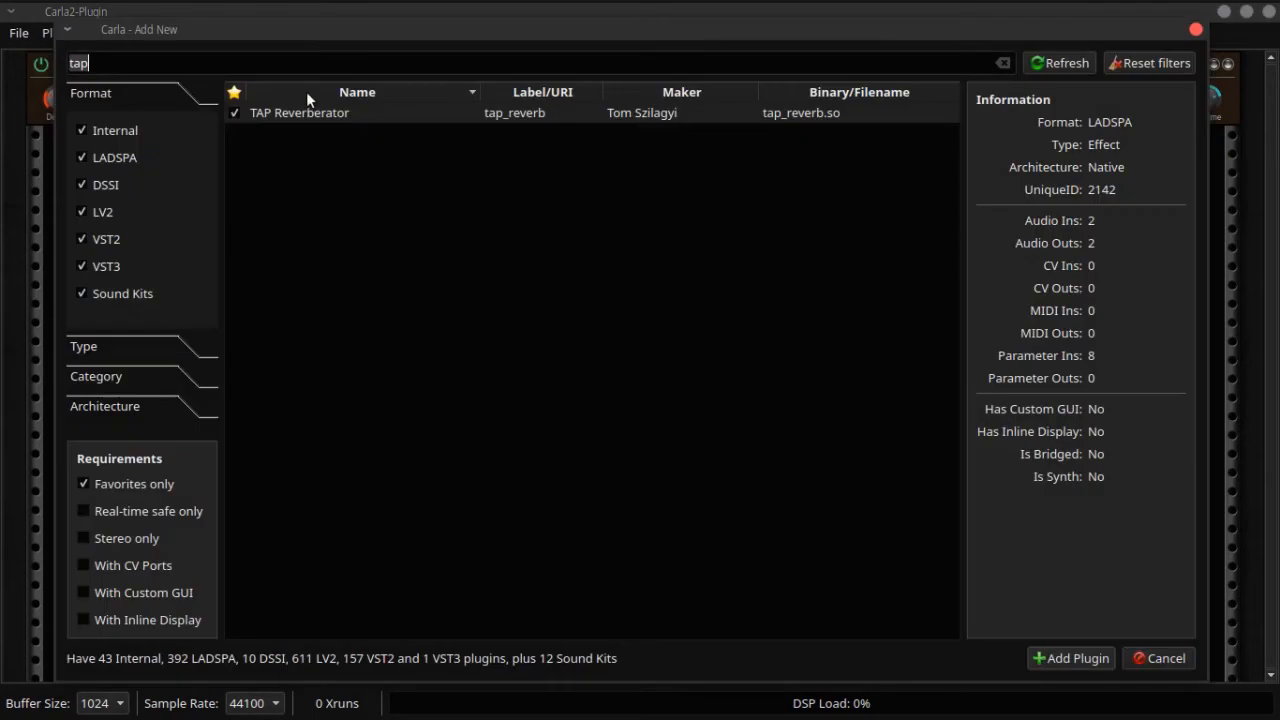
text(notes)
key(Return)
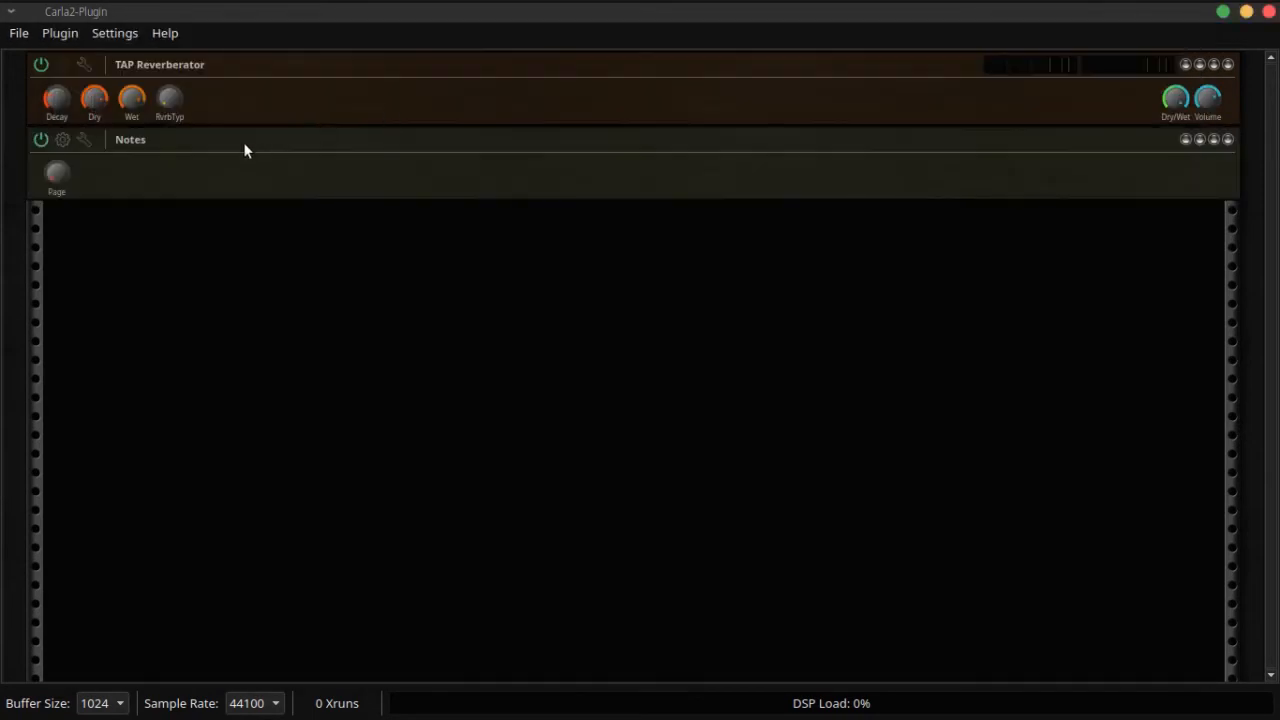
click(82, 140)
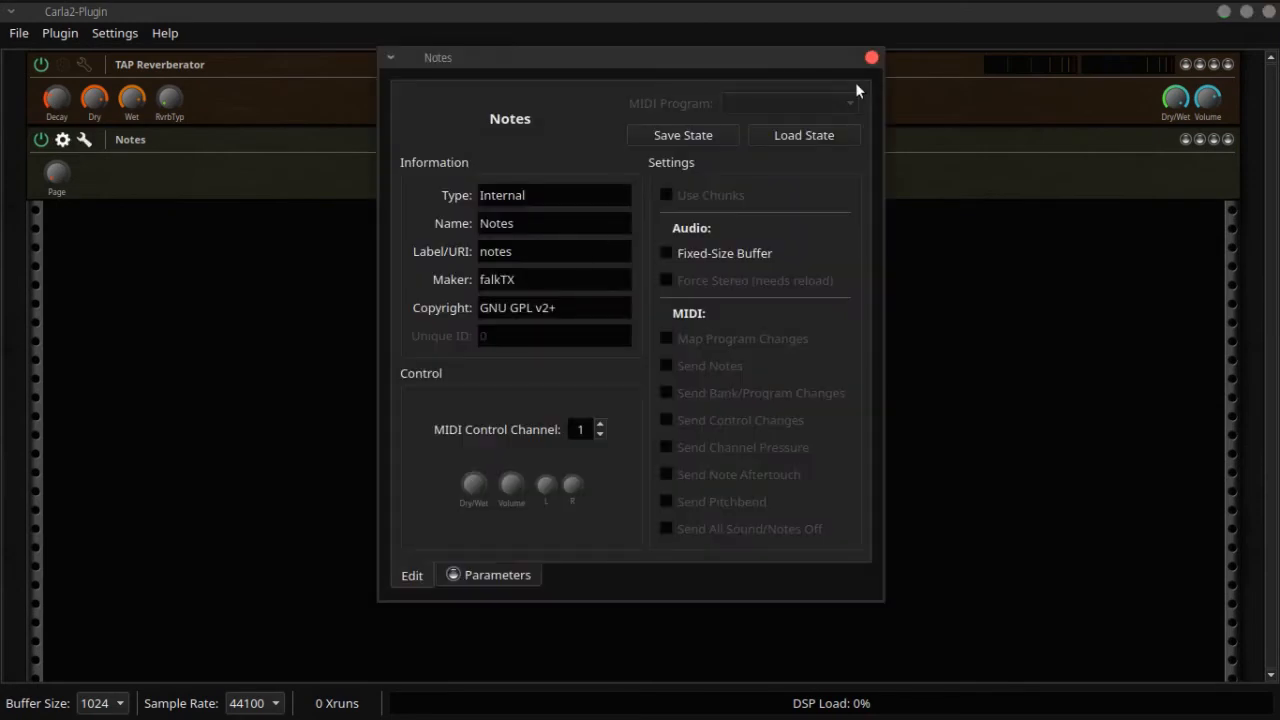
click(870, 58)
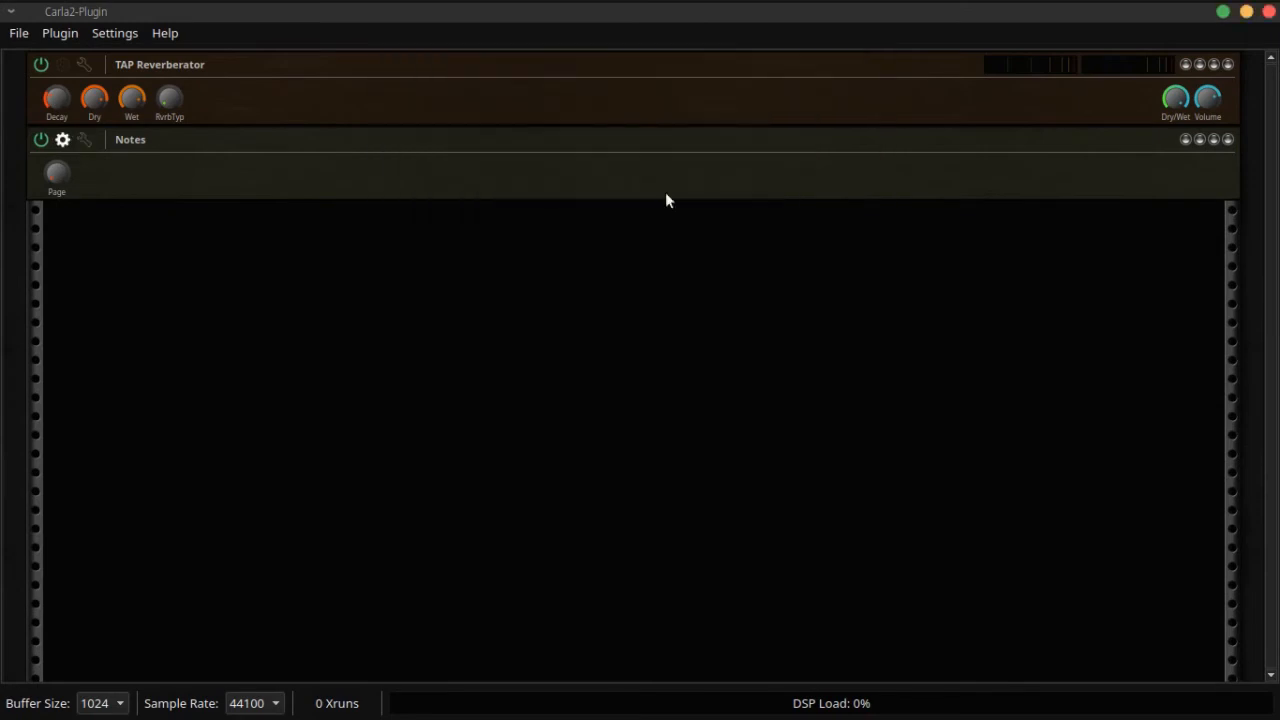
Step: Enlarge the Notes plugin's text window in both width and height, and close it
click(61, 141)
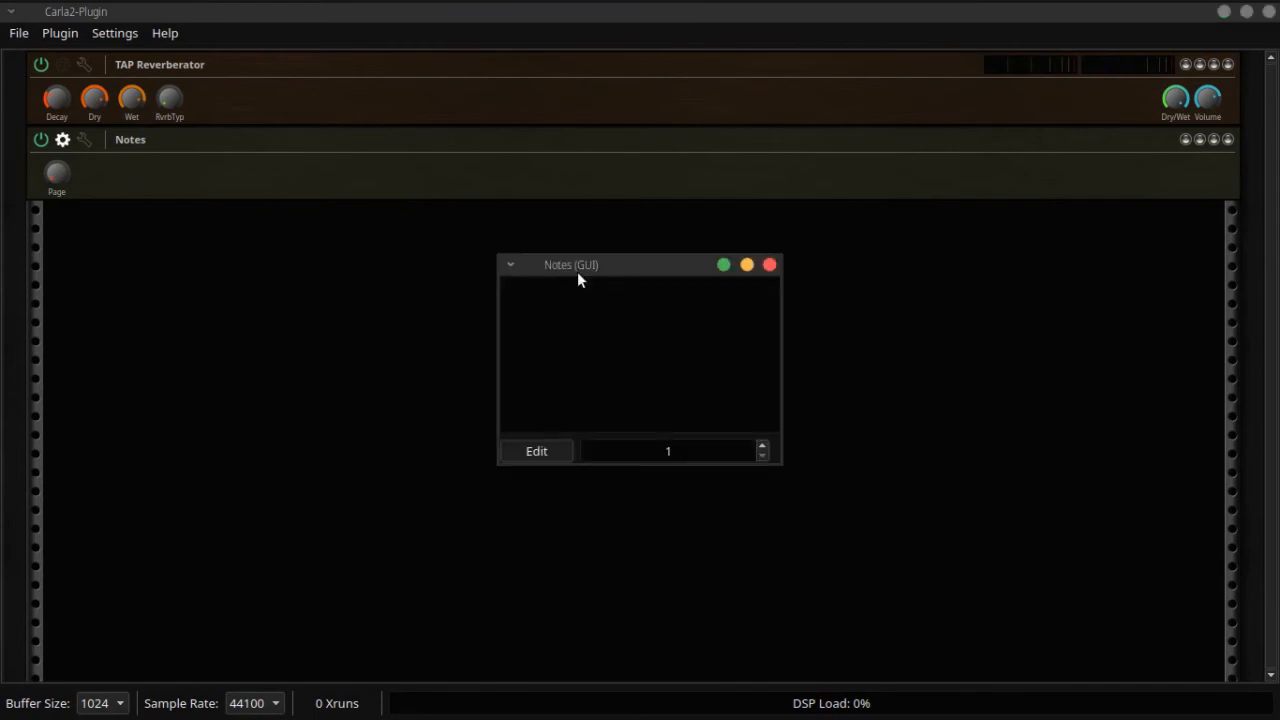
drag(578, 273, 414, 315)
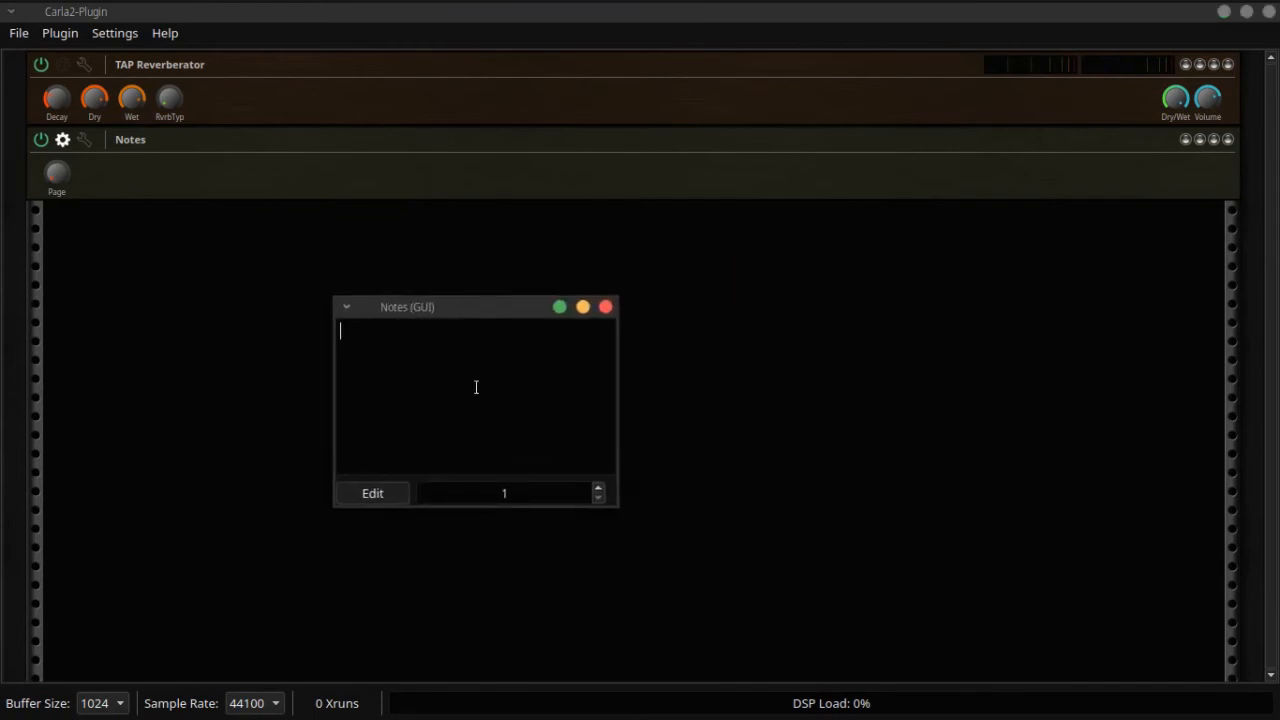
drag(617, 504, 945, 508)
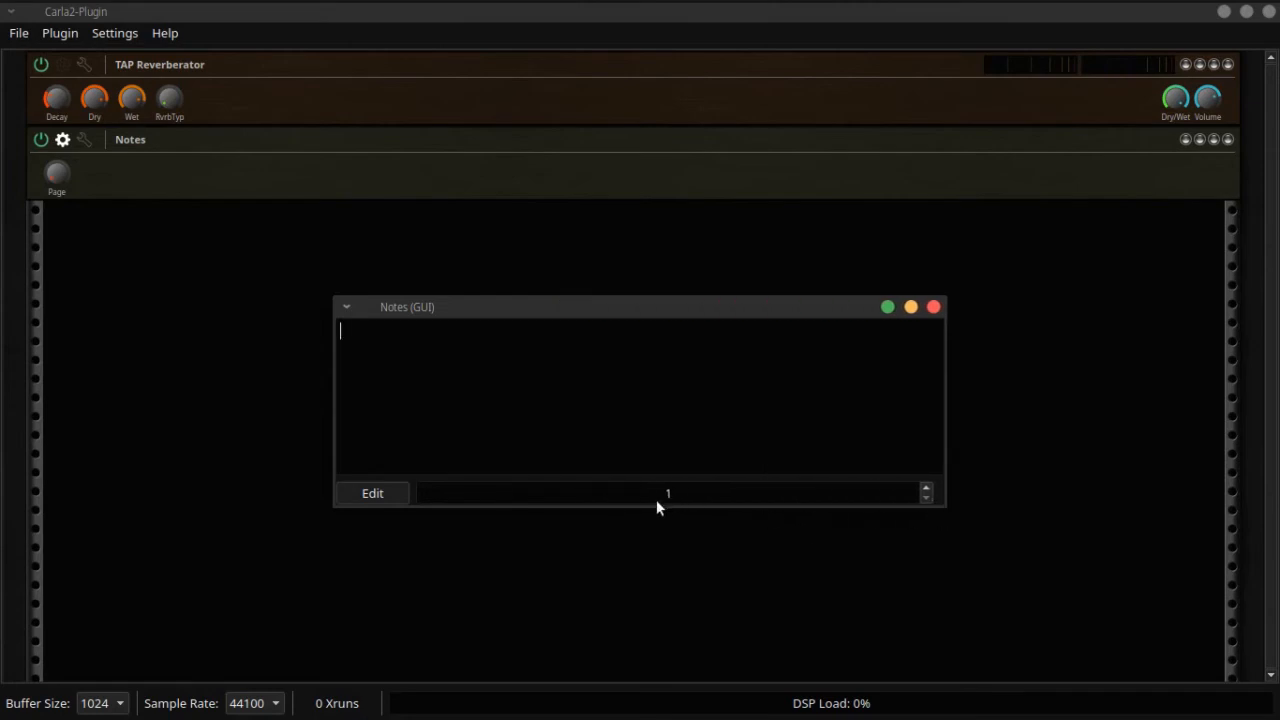
drag(657, 505, 657, 562)
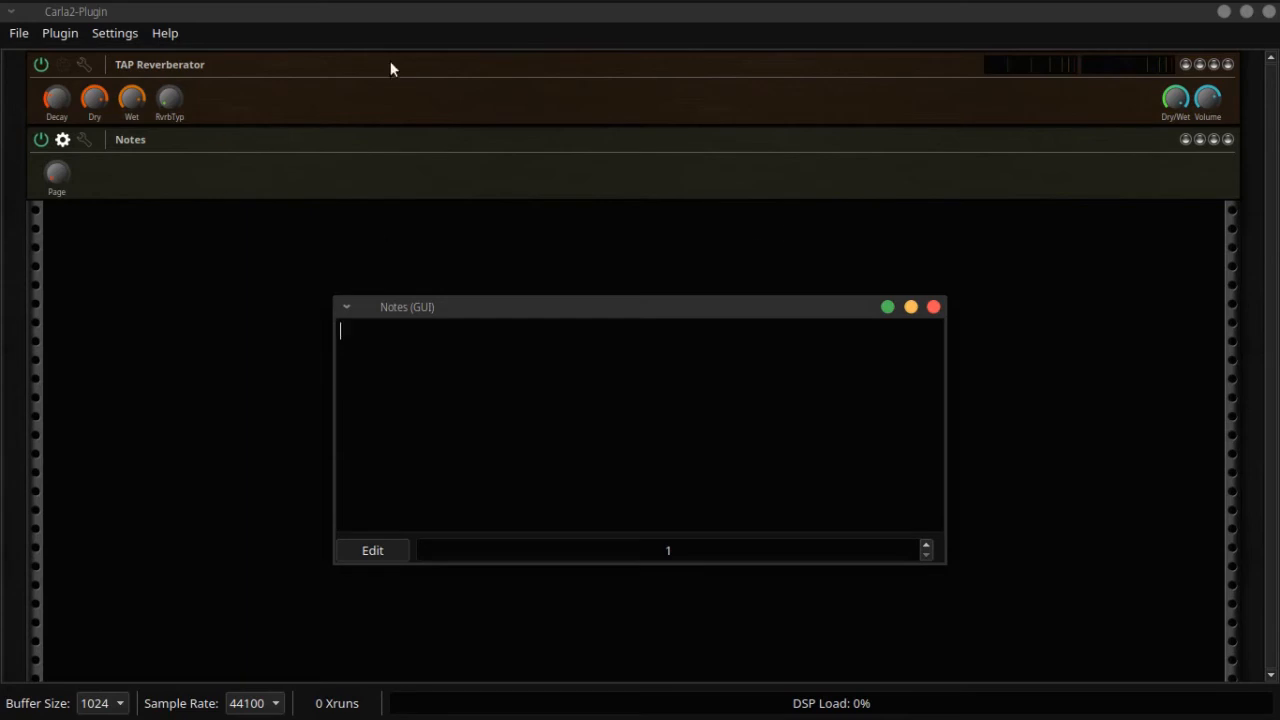
click(933, 306)
Step: Move the Notes plugin above TAP Reverberator in the rack and collapse its strip
right_click(564, 148)
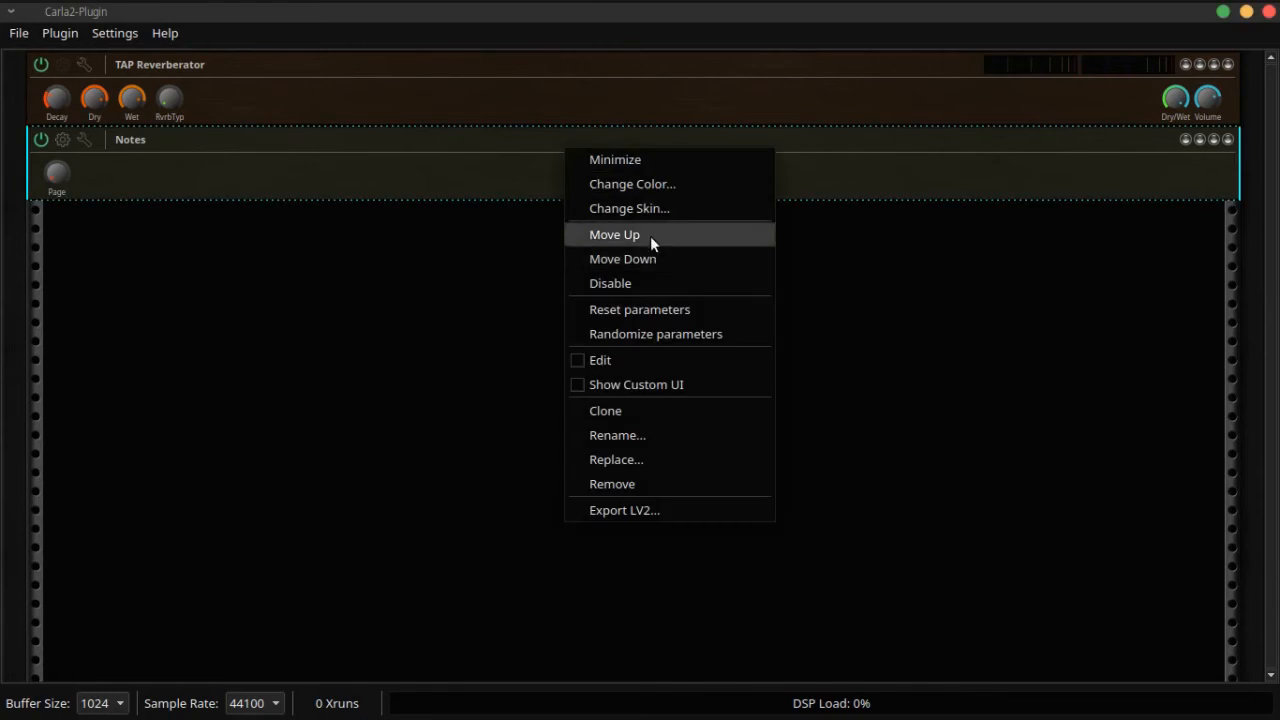
click(651, 238)
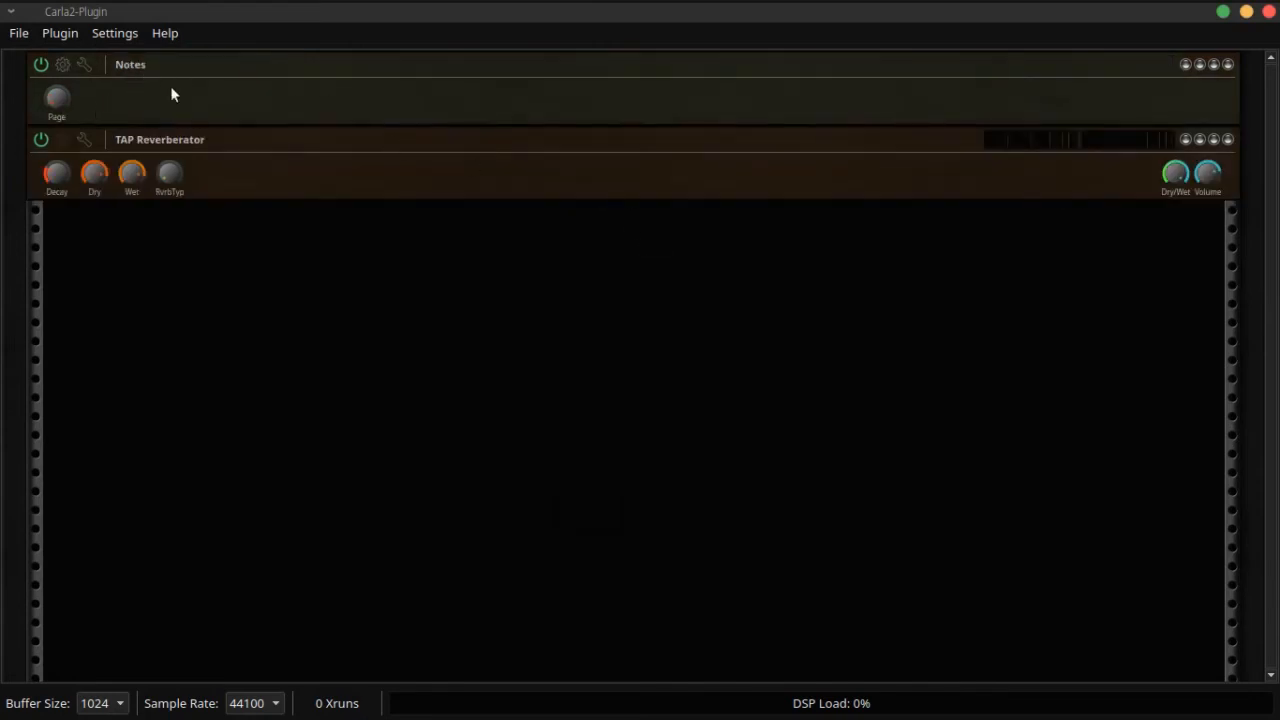
double_click(235, 60)
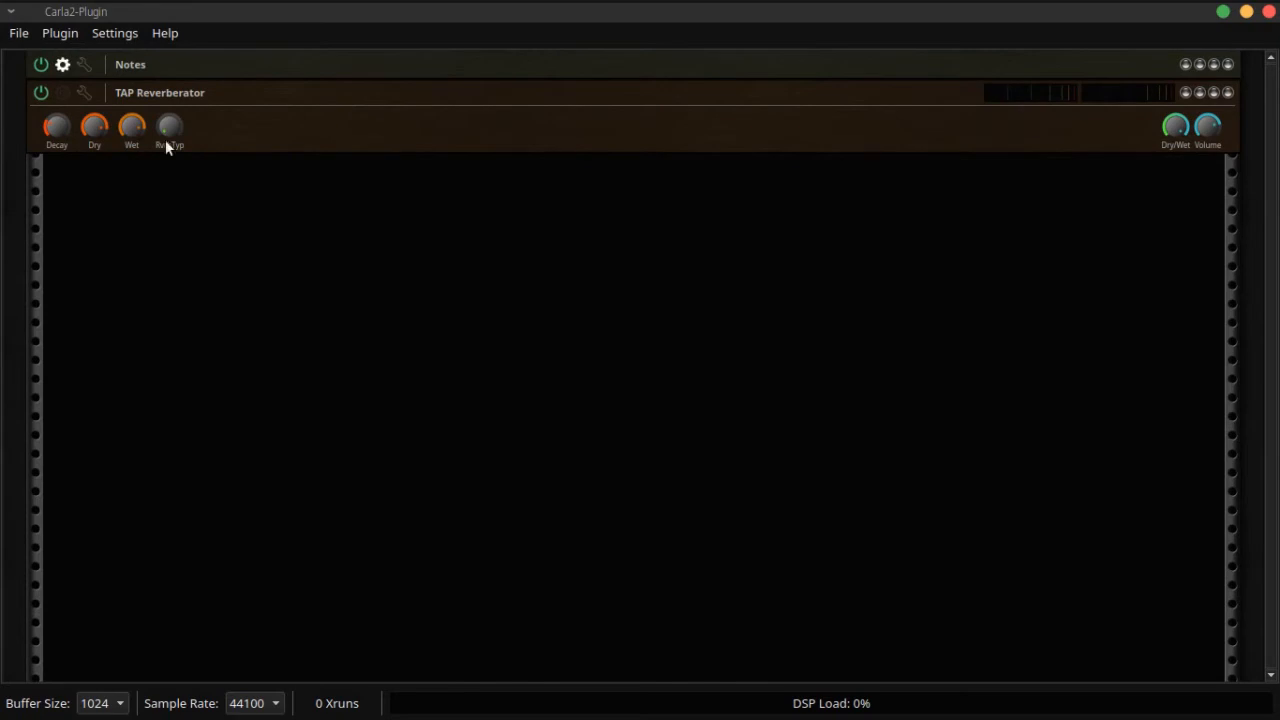
Step: Paste the copied list of reverb types and decay times into page 1 of the Notes plugin
drag(674, 266, 369, 156)
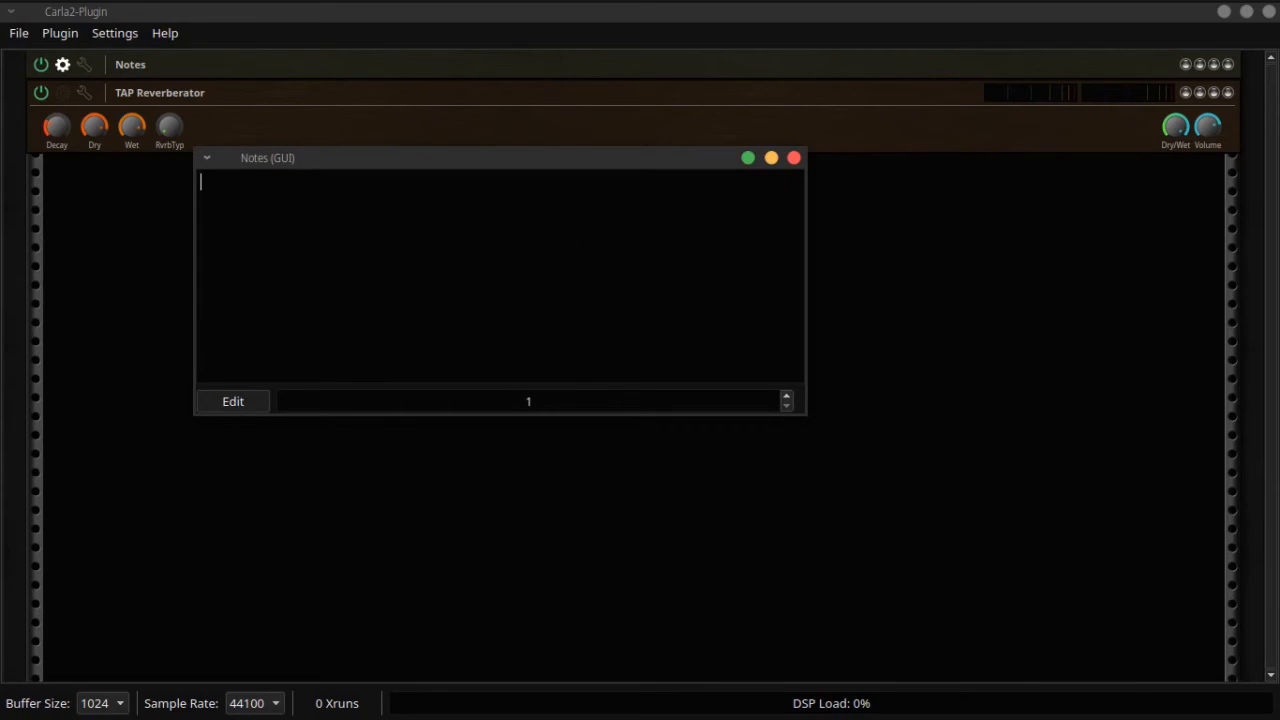
key(ctrl+v)
scroll(541, 316, up, 11)
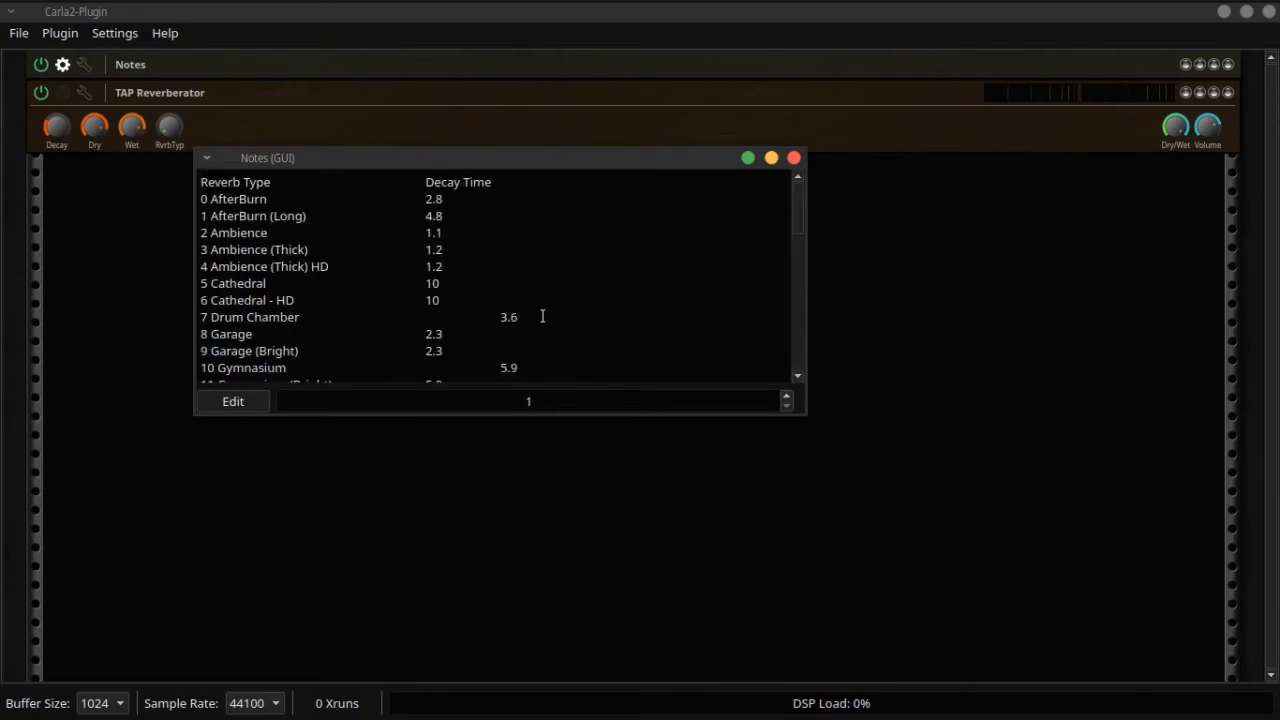
Step: Align the decay times of 7 Drum Chamber and 10 Gymnasium with the Decay Time column in the notes
click(501, 318)
key(BackSpace)
scroll(491, 337, down, 1)
click(495, 311)
key(BackSpace)
scroll(494, 322, down, 1)
scroll(494, 322, down, 8)
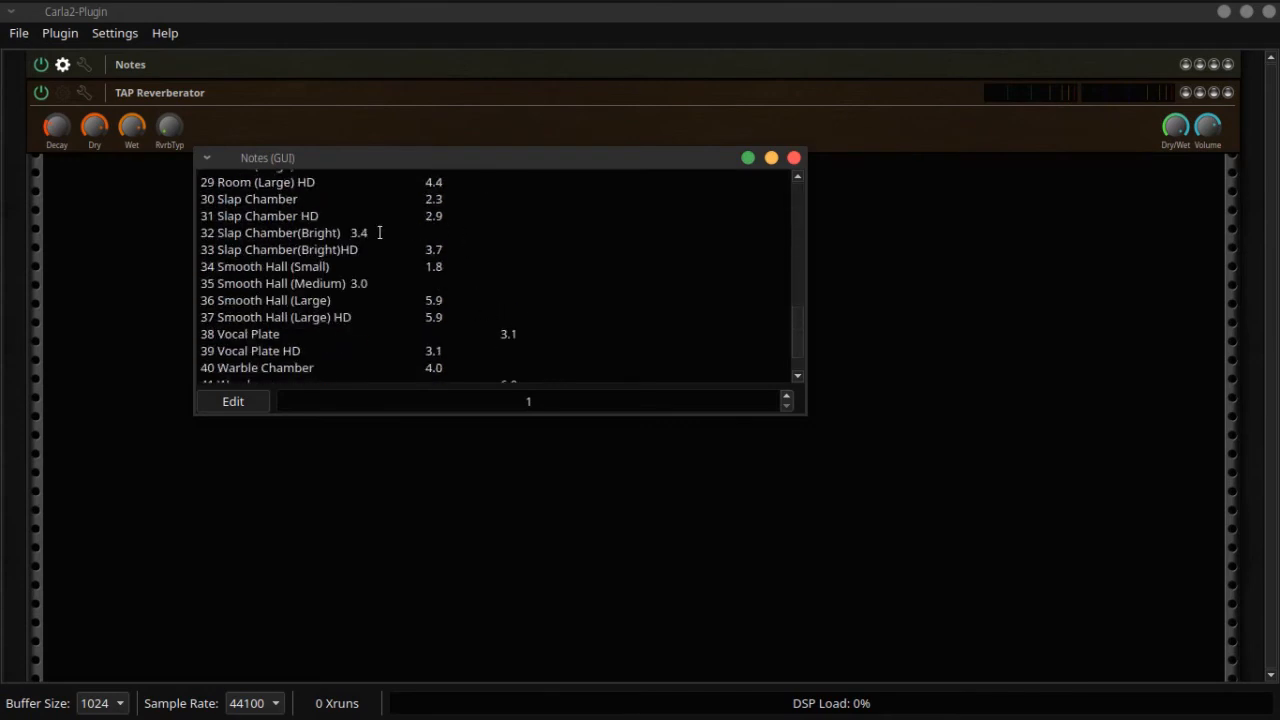
Step: Align the decay times of entries 32, 35, 38 and 41 with the Decay Time column, and close the notes
click(352, 232)
key(Tab)
click(351, 283)
key(Tab)
click(496, 333)
key(BackSpace)
scroll(488, 325, down, 1)
click(500, 337)
key(BackSpace)
scroll(517, 331, up, 1)
scroll(517, 331, down, 1)
scroll(360, 320, up, 10)
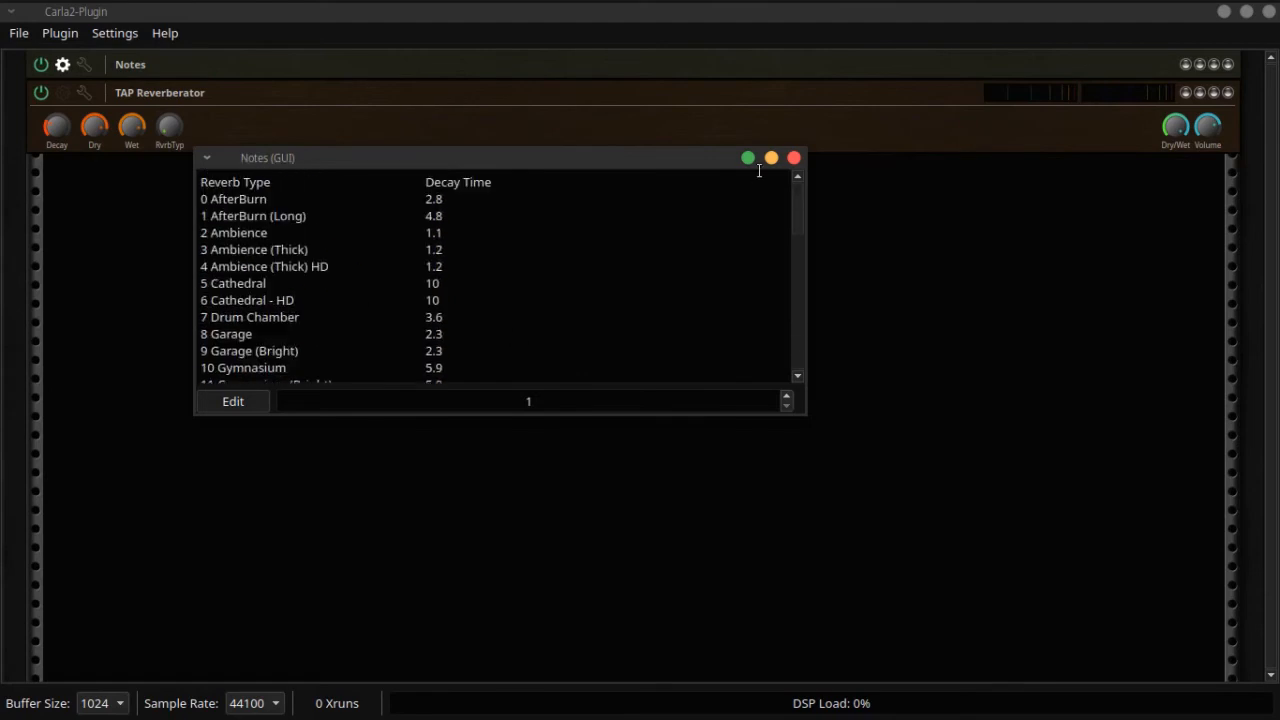
click(794, 159)
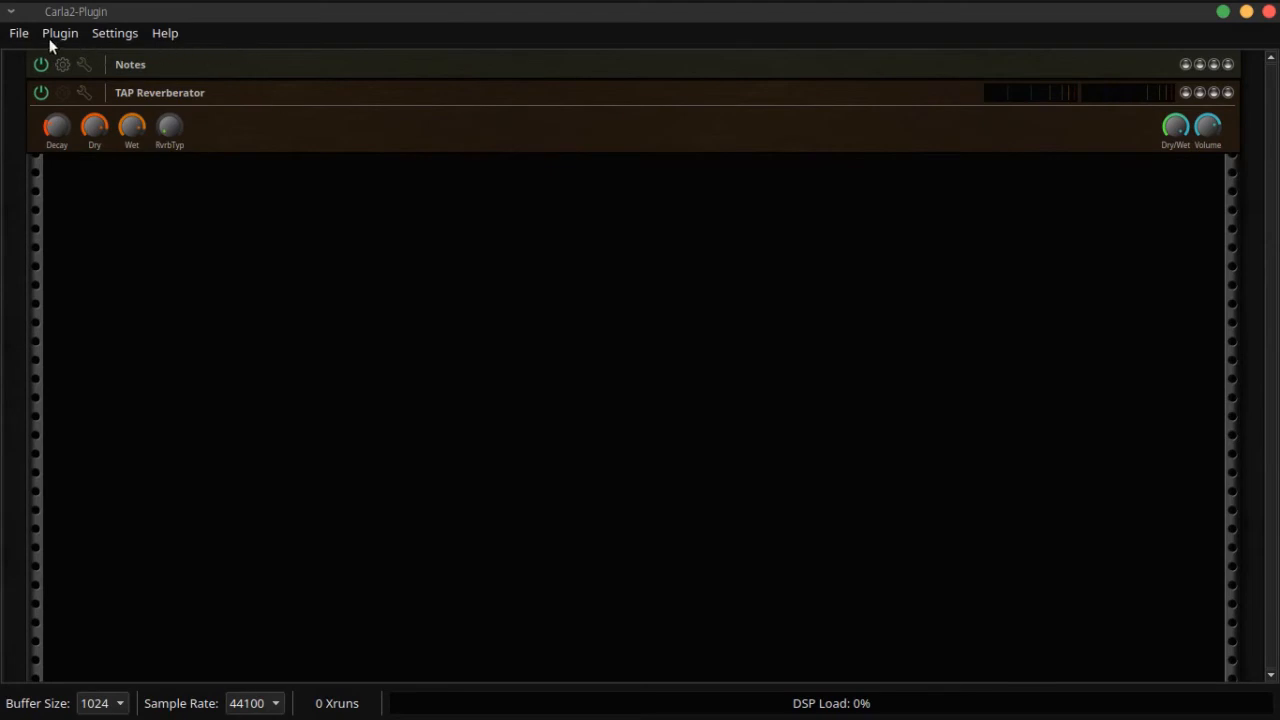
Step: Start exporting the rack as a Carla project and create a folder named Reverb inside Carla Presets
click(18, 34)
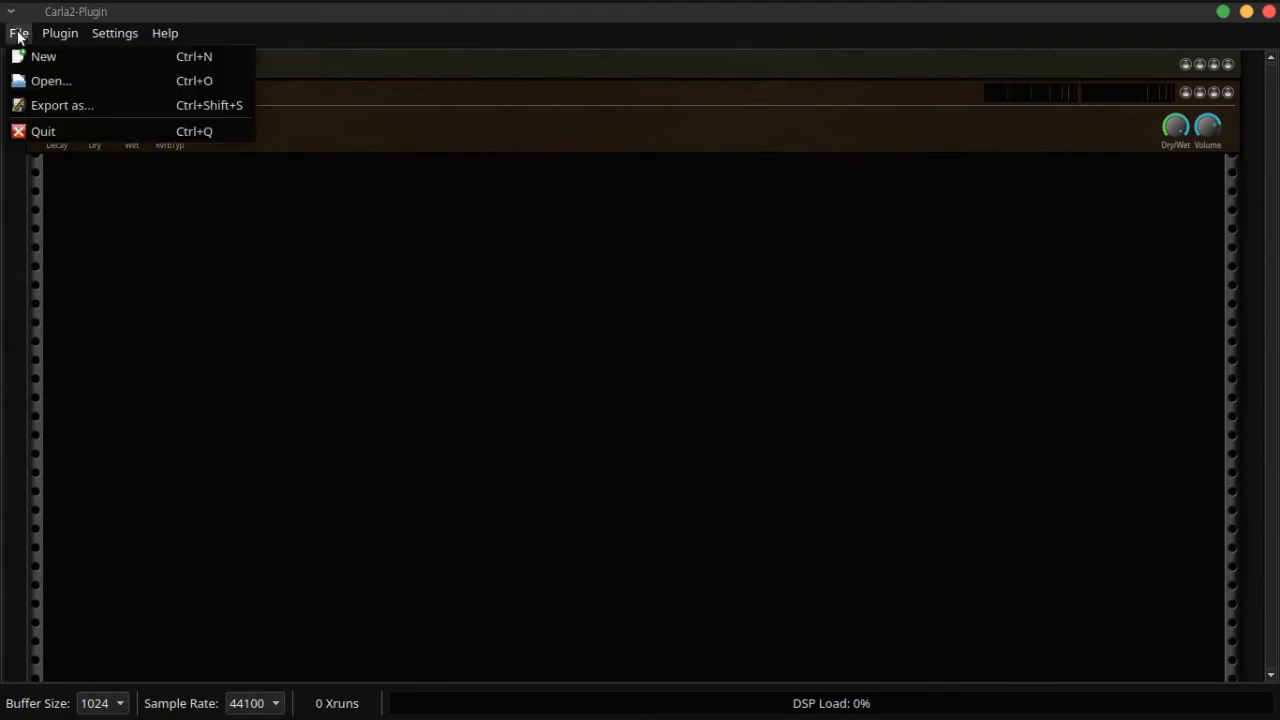
click(54, 106)
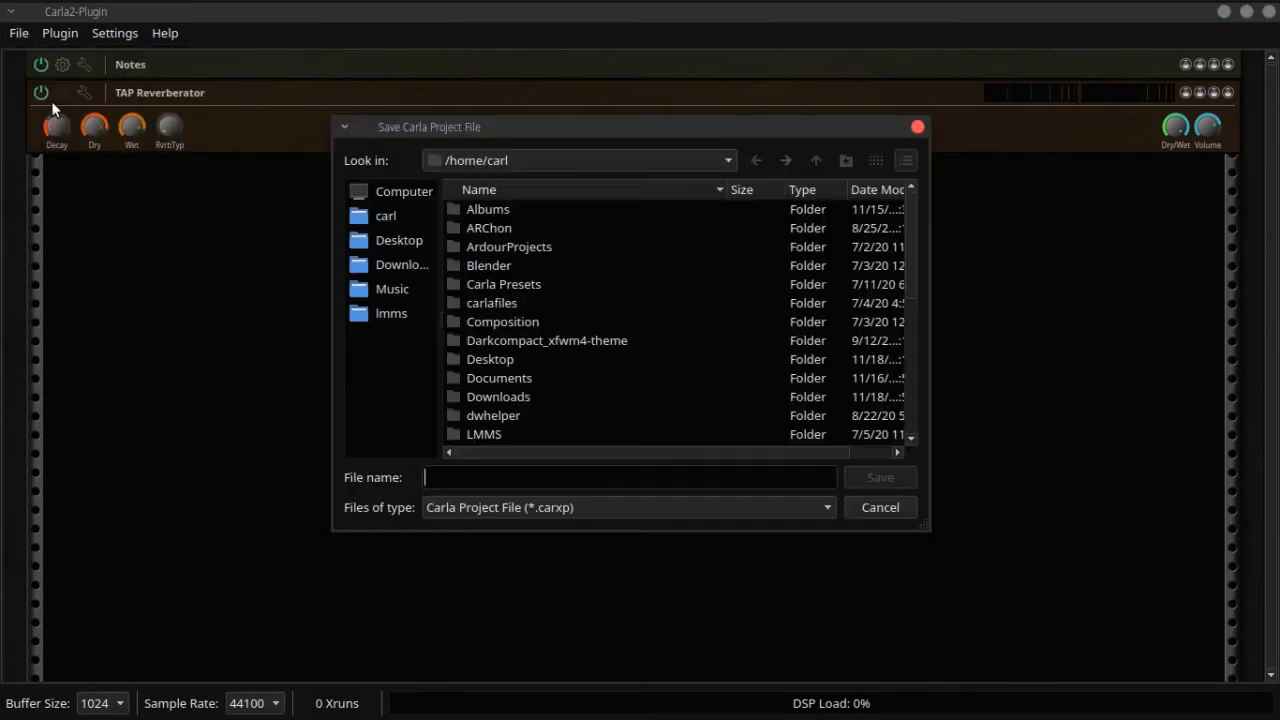
click(504, 288)
double_click(490, 284)
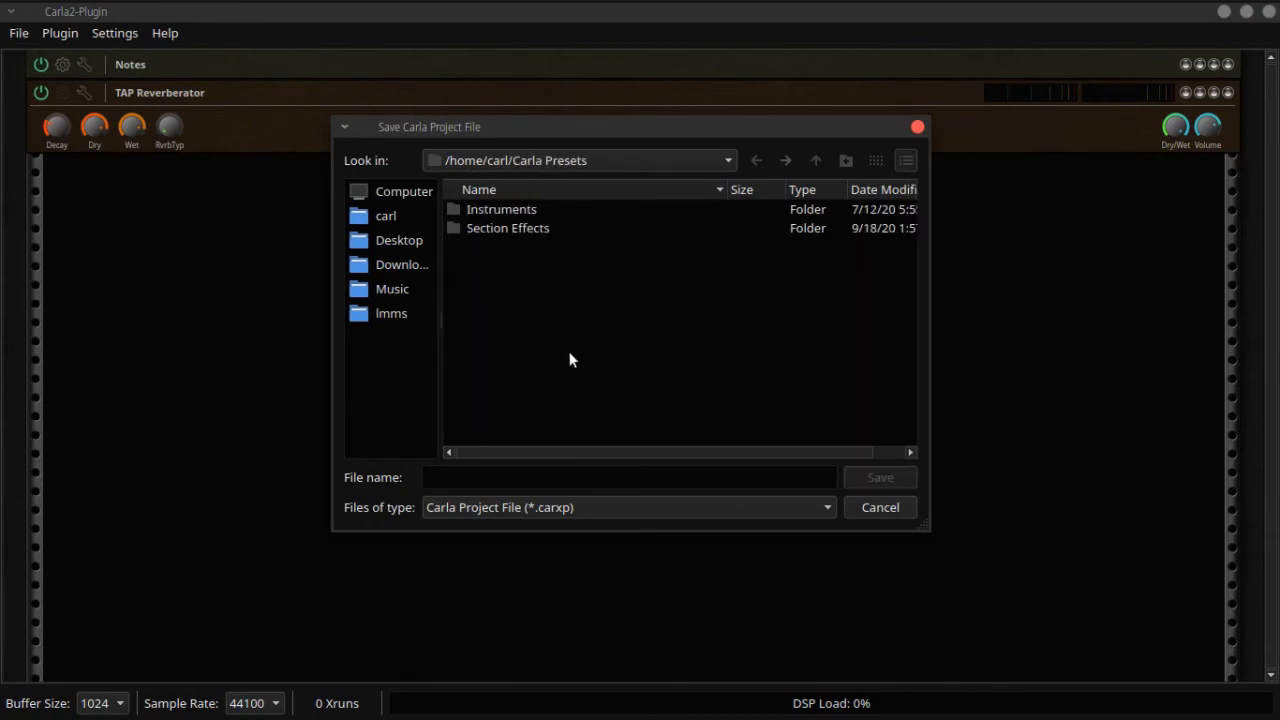
click(846, 161)
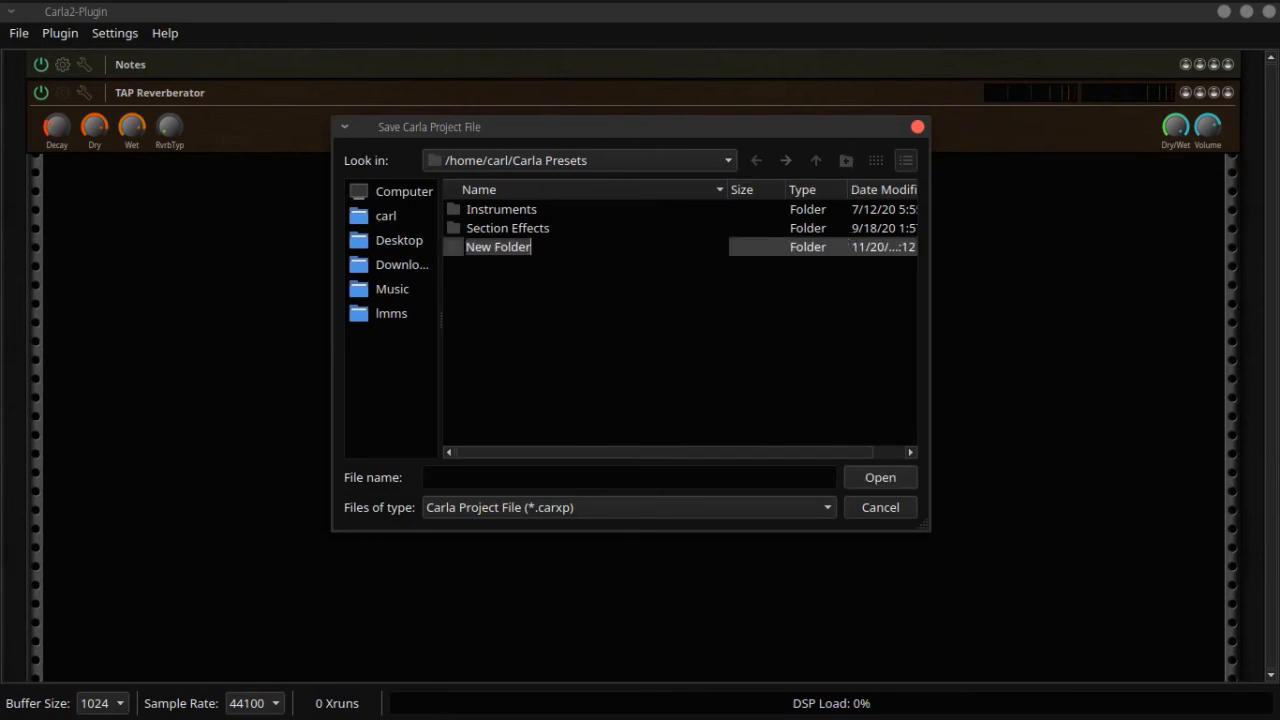
text(Reverb)
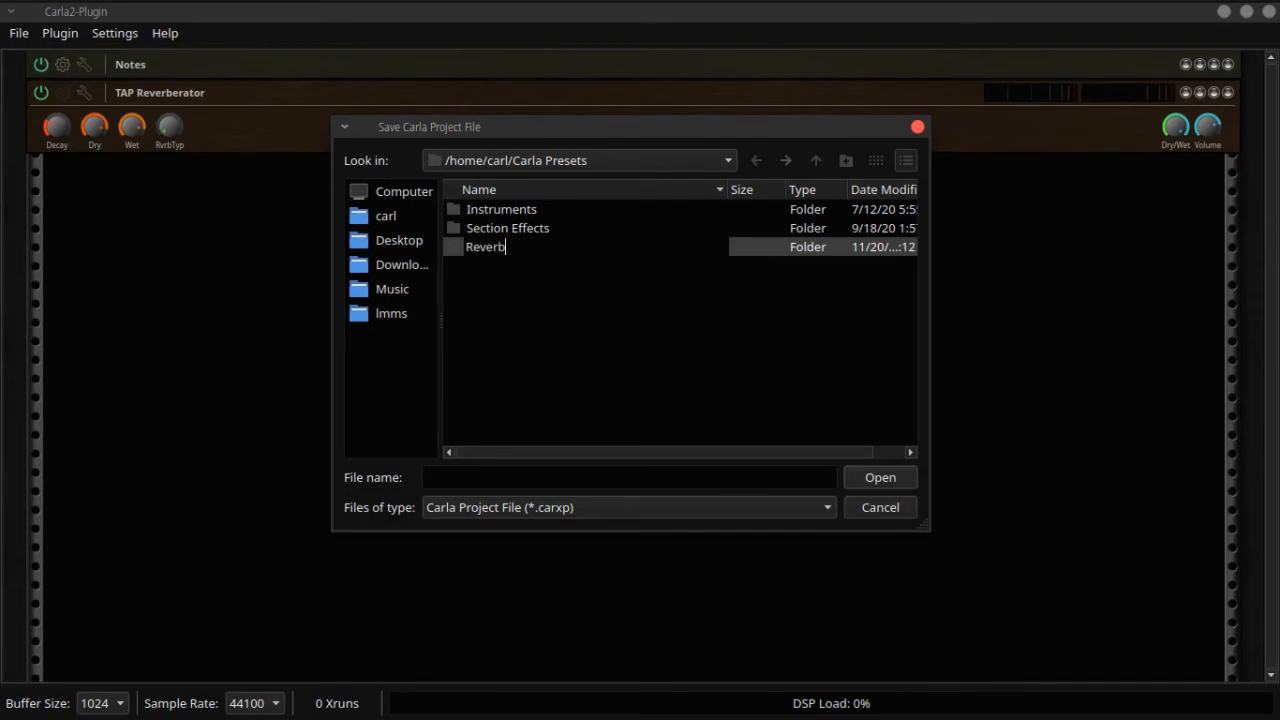
key(Return)
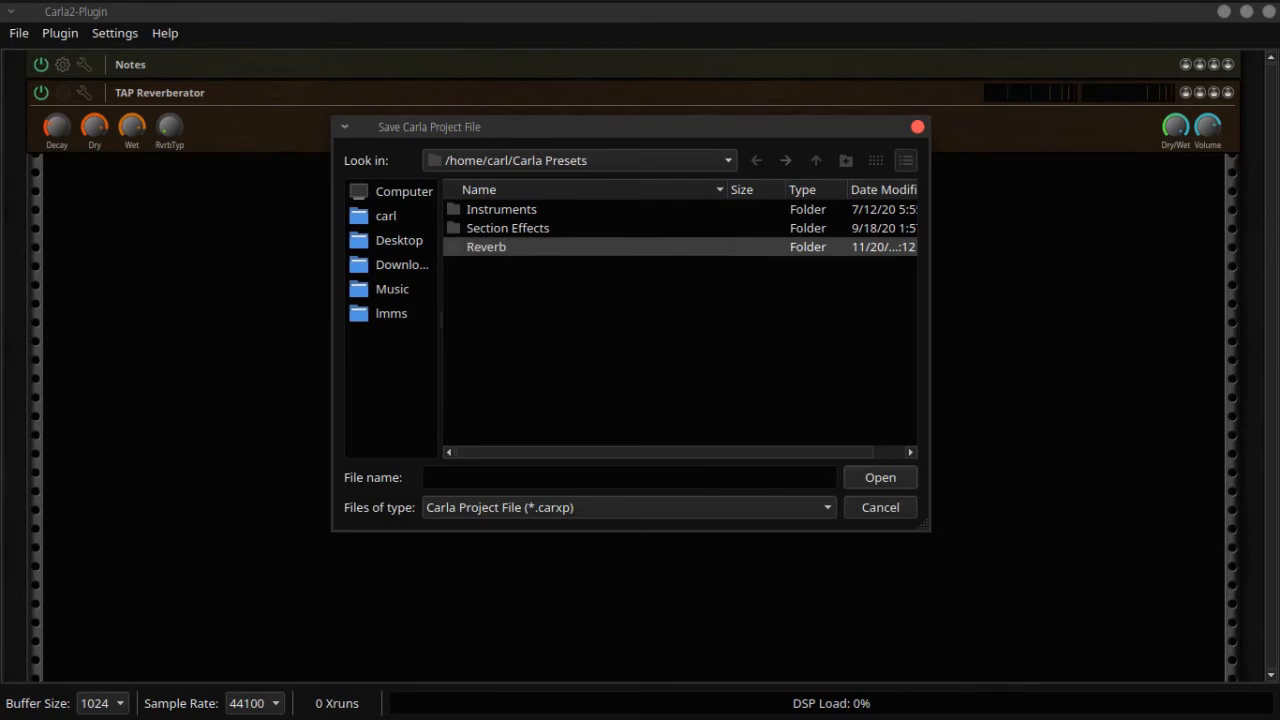
Step: Save the Carla project file as "Tap Reverb Default" in the Reverb folder
double_click(572, 248)
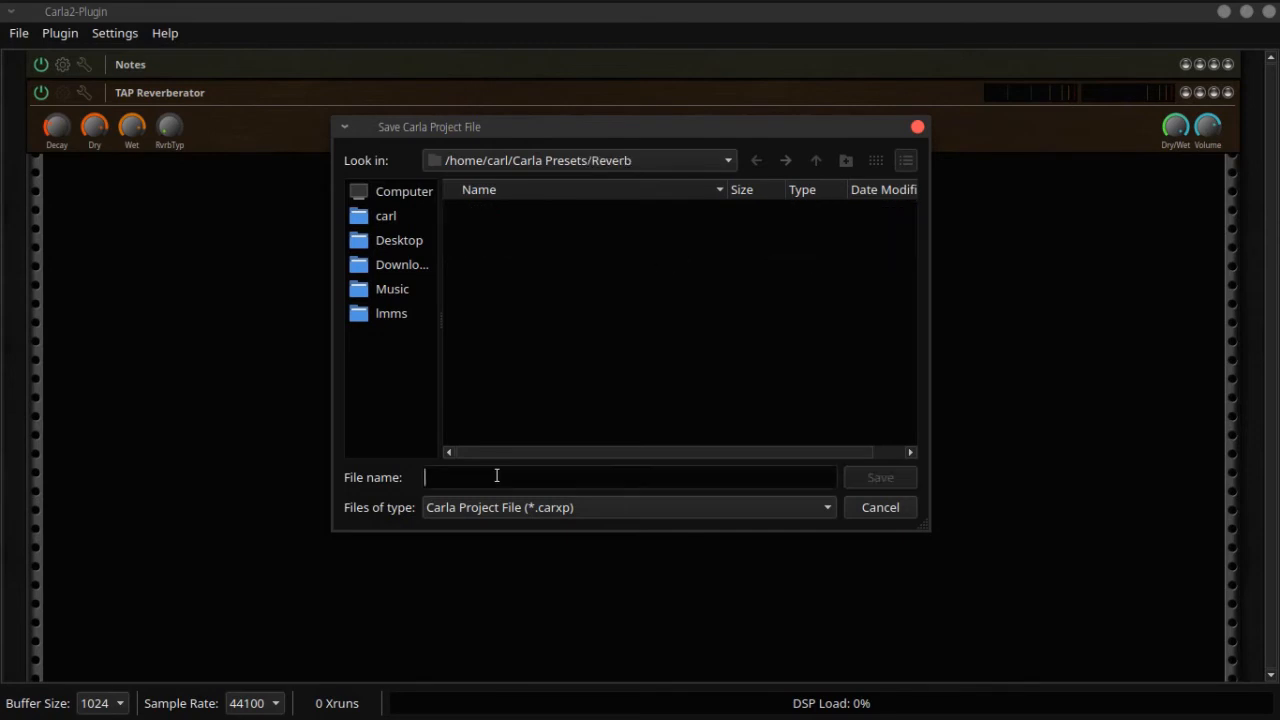
text(Tap)
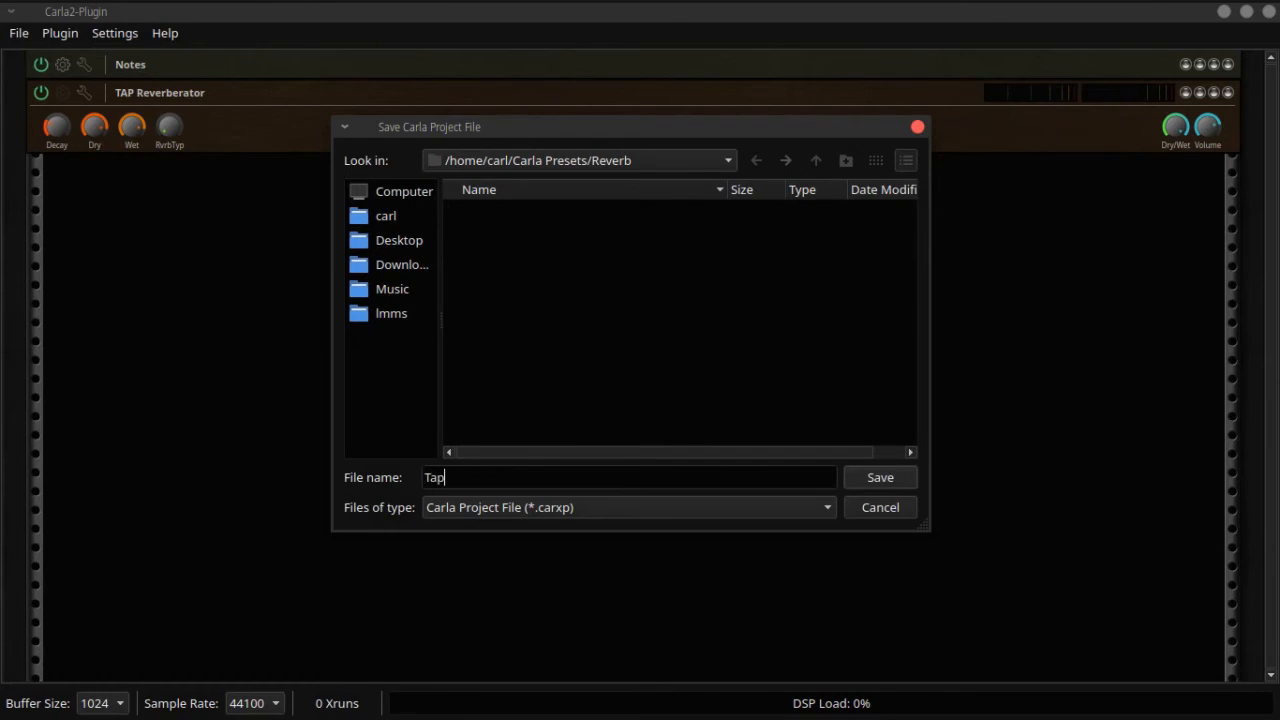
text( Reverb Default)
click(868, 478)
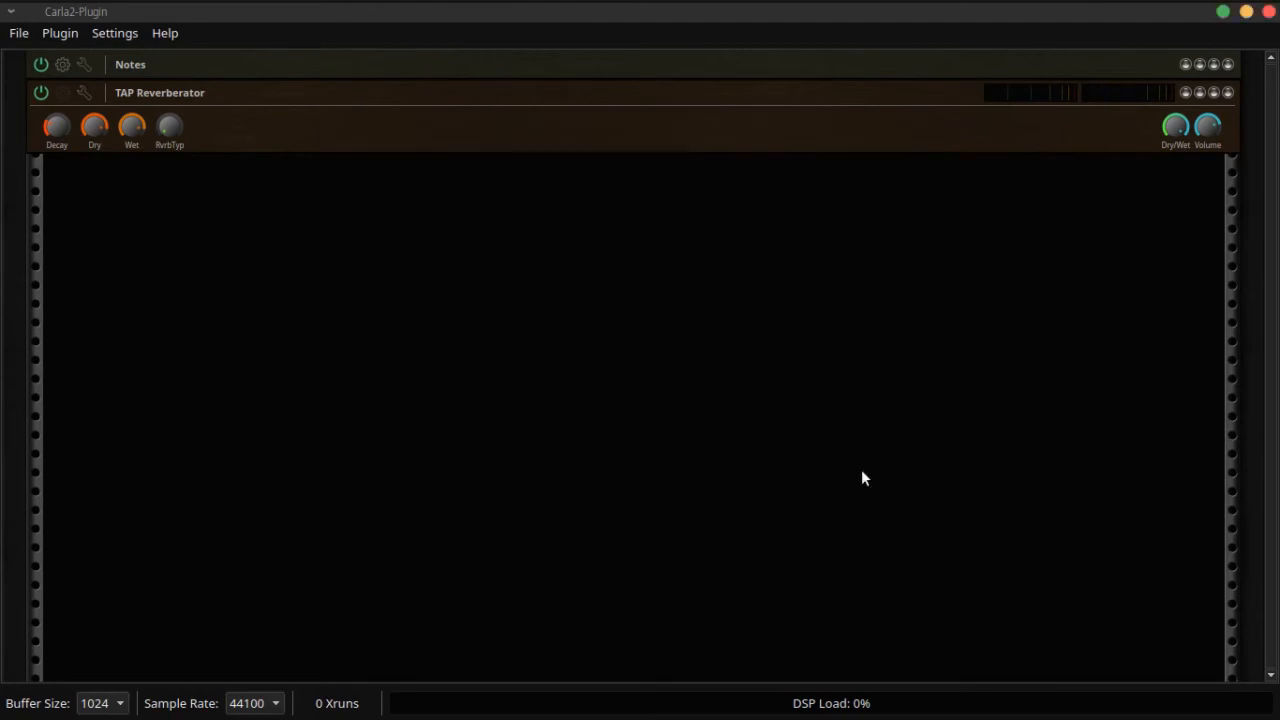
Step: Reopen the Notes plugin's text window and review the numbered reverb types around the Hall entries
click(14, 32)
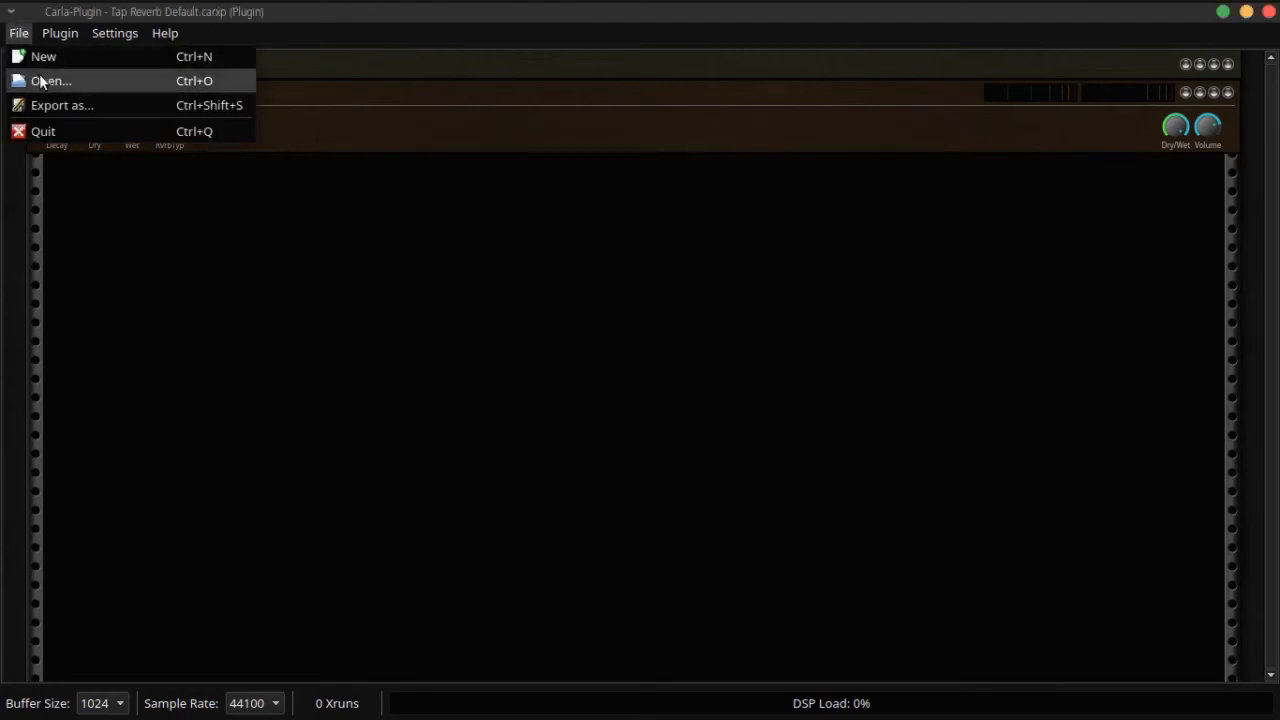
click(162, 227)
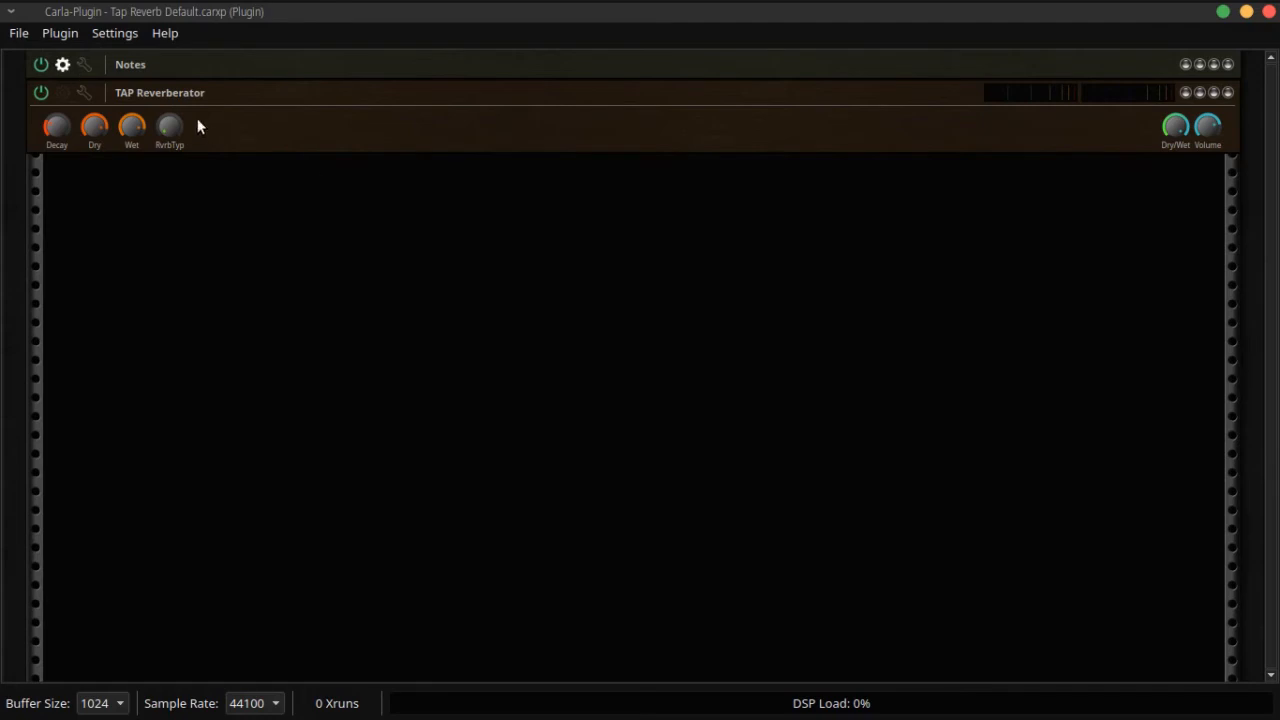
scroll(690, 400, down, 10)
scroll(689, 400, up, 9)
scroll(607, 456, down, 4)
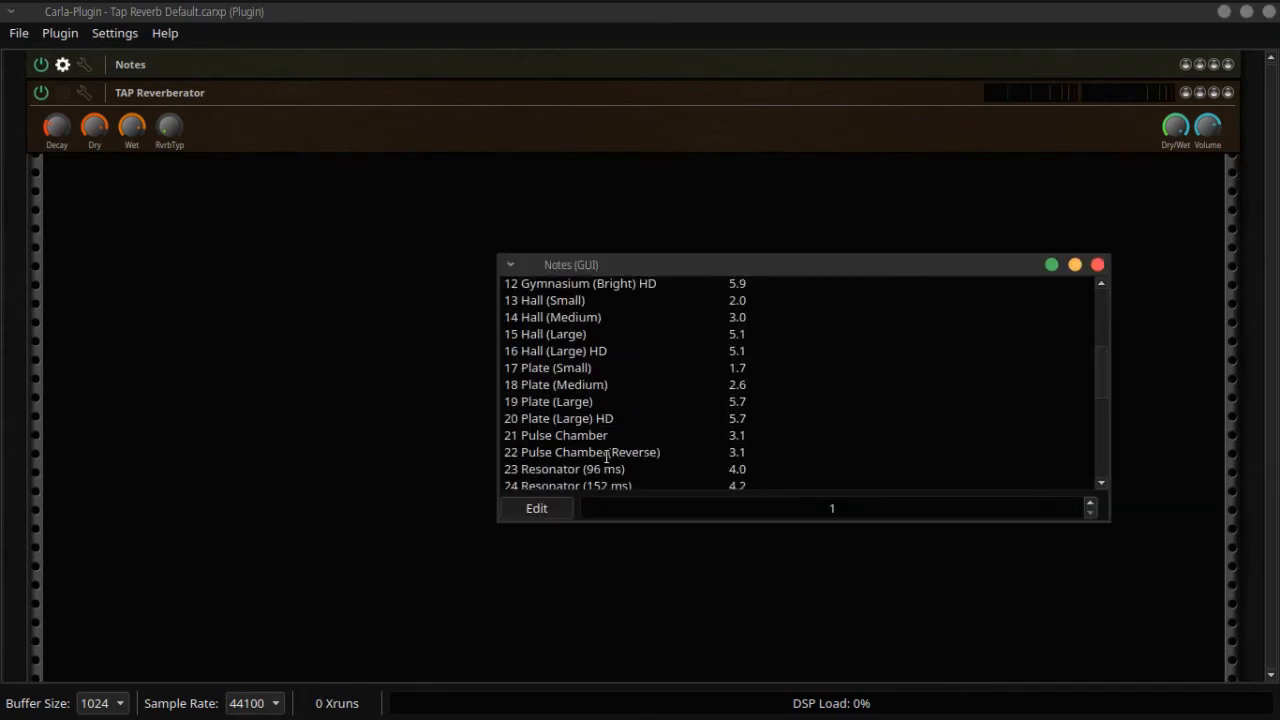
drag(717, 261, 498, 207)
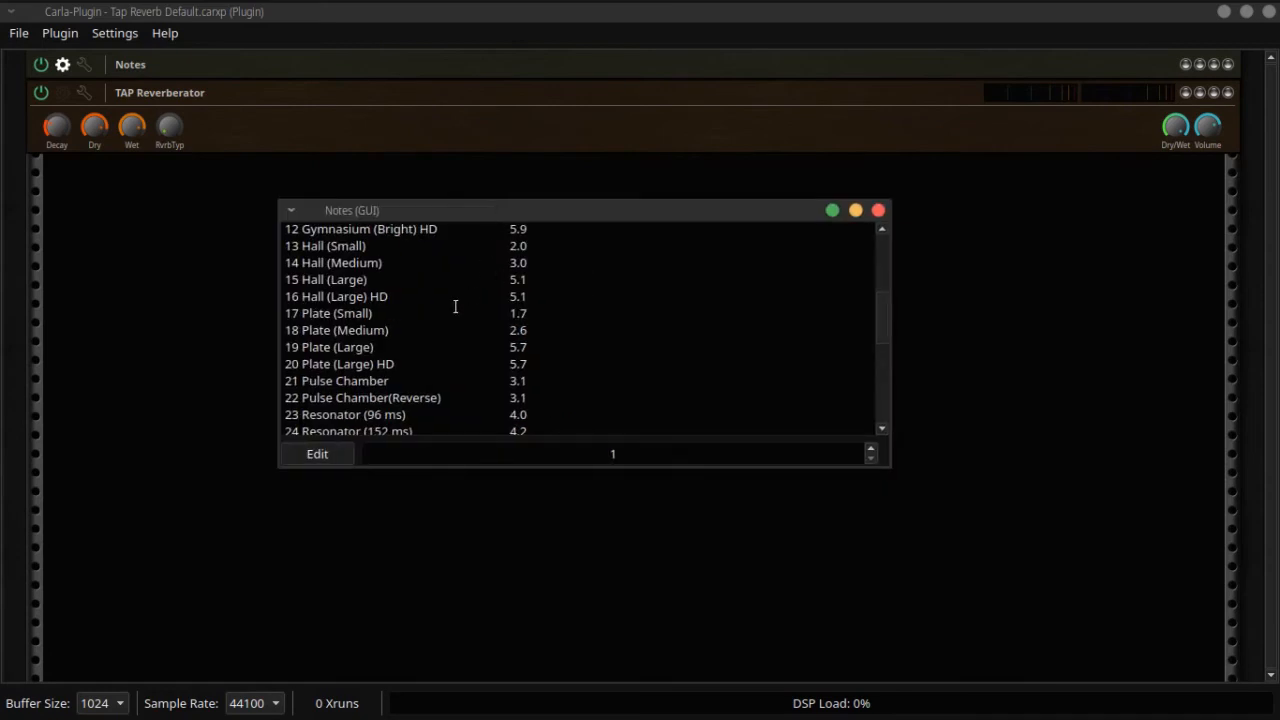
scroll(388, 292, up, 1)
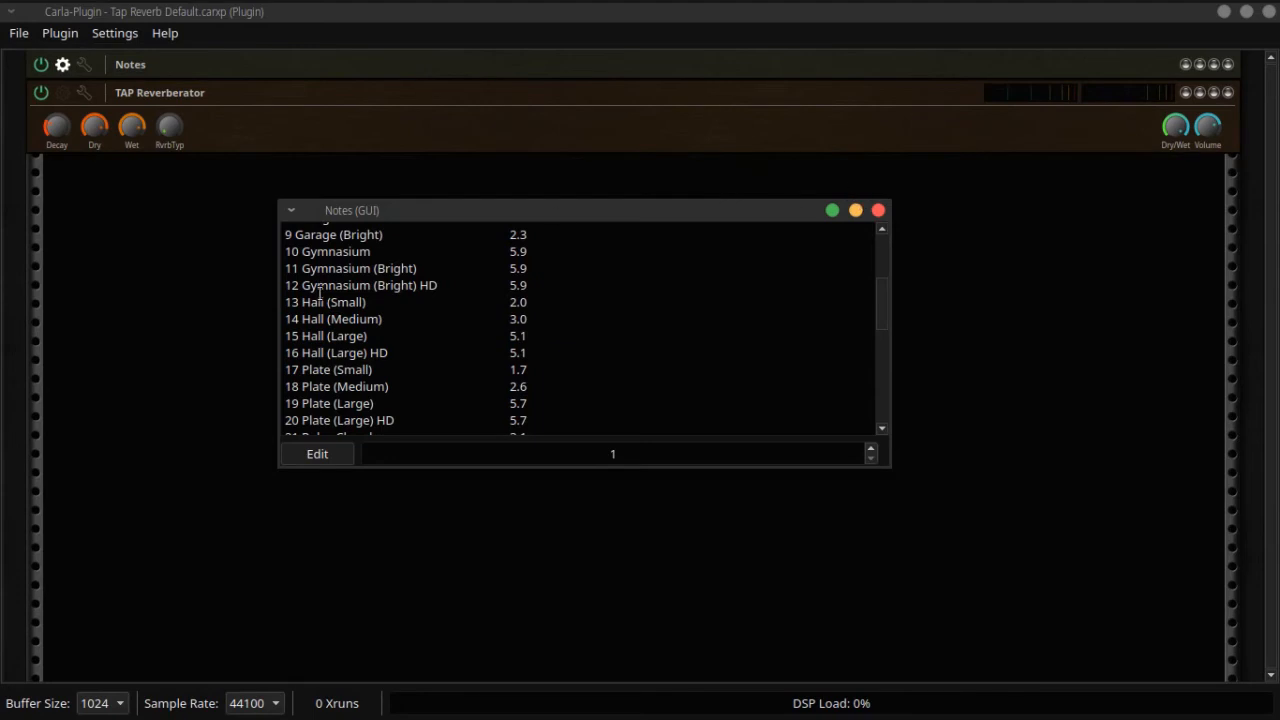
click(878, 211)
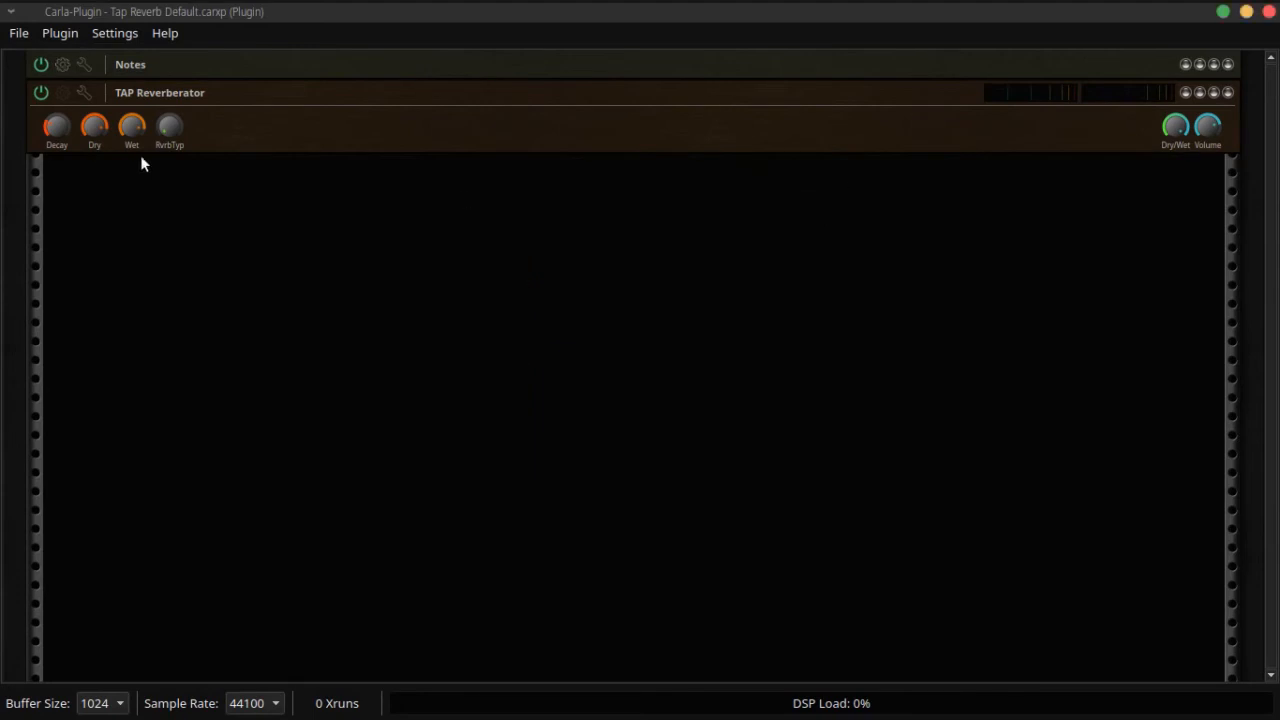
Step: Set TAP Reverberator's Reverb Type to 13 in its parameters and close the window
click(86, 94)
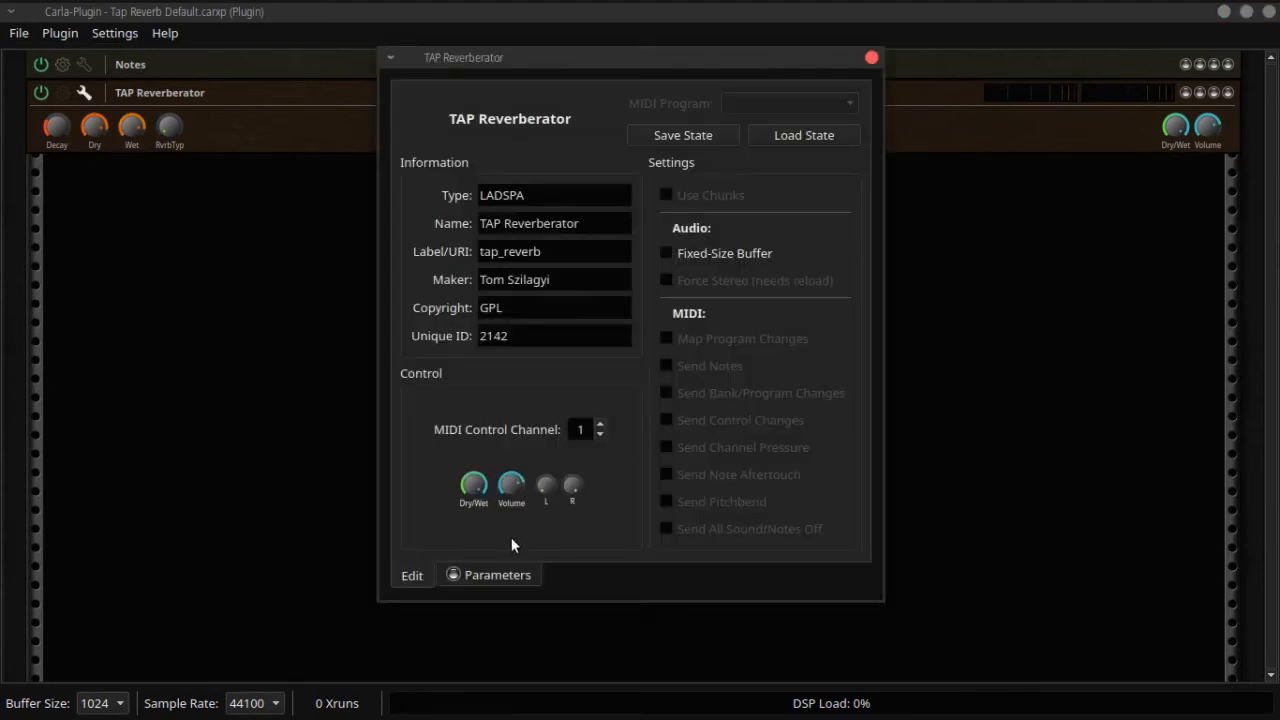
click(518, 575)
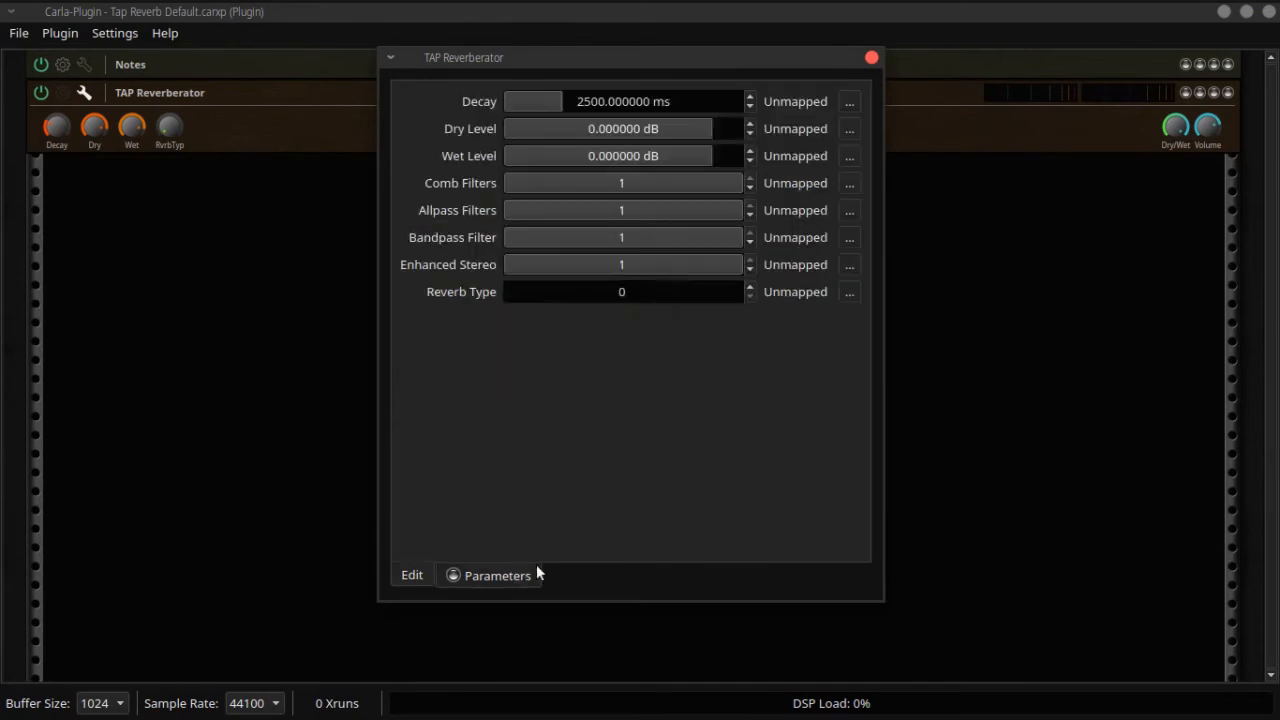
click(751, 287)
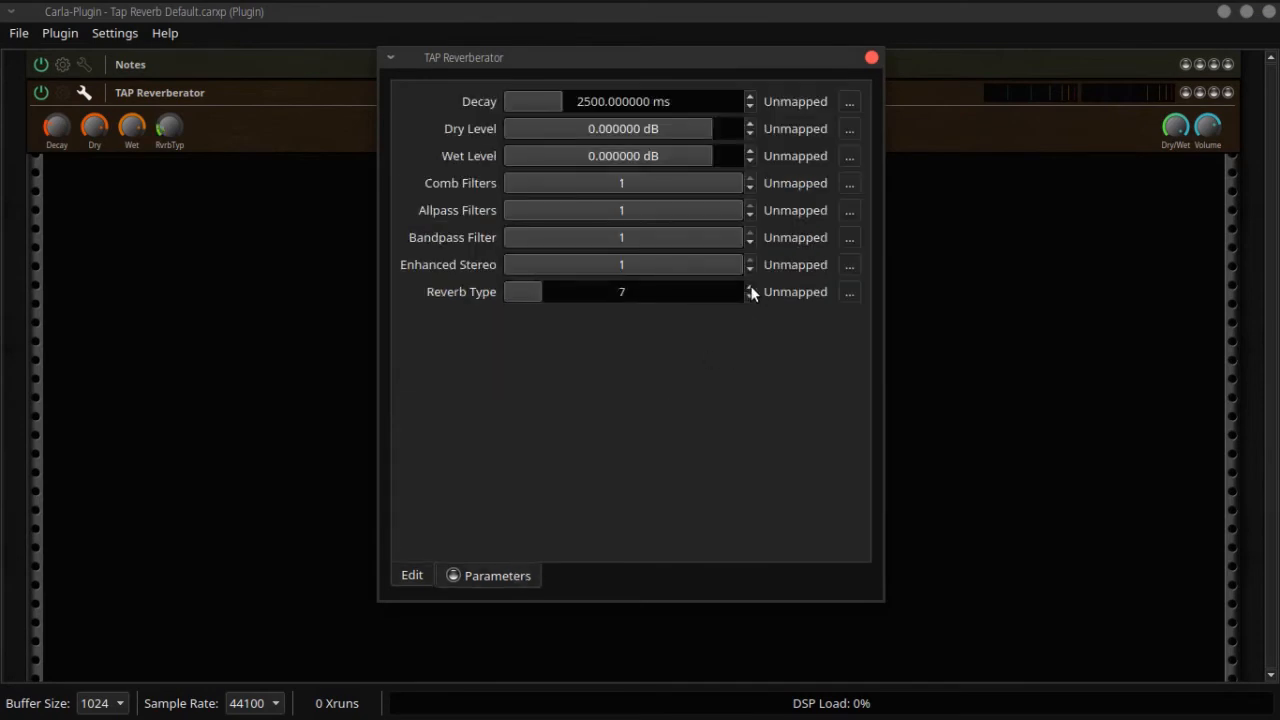
drag(751, 291, 751, 291)
click(750, 298)
click(871, 58)
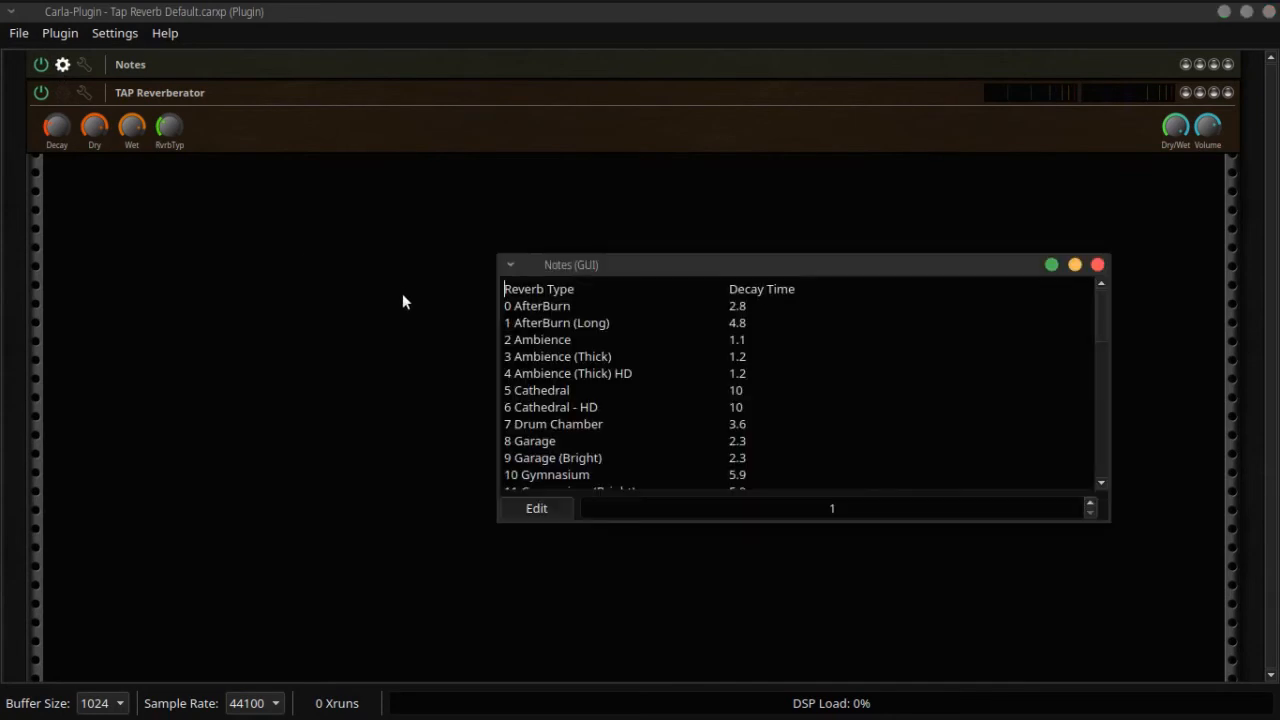
Step: Look up the decay time of 13 Hall (Small) in the notes and set TAP Reverberator's Decay to 2000 ms
scroll(573, 460, down, 3)
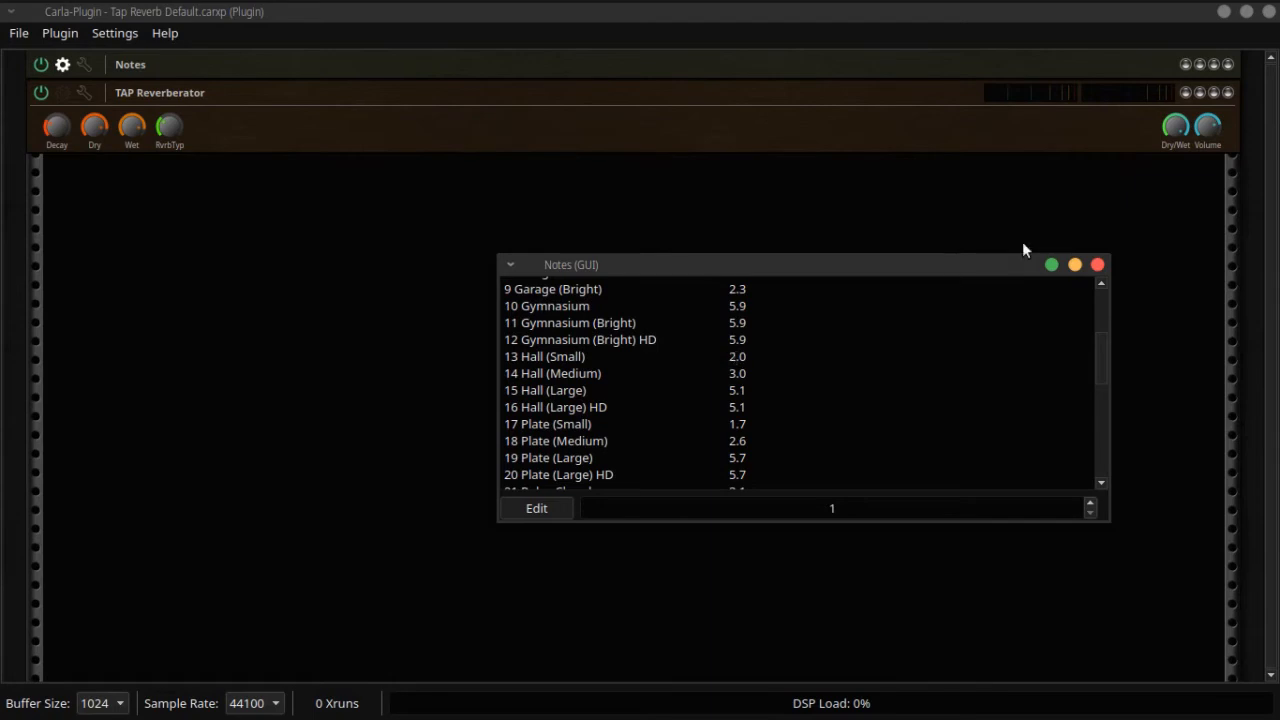
click(1097, 265)
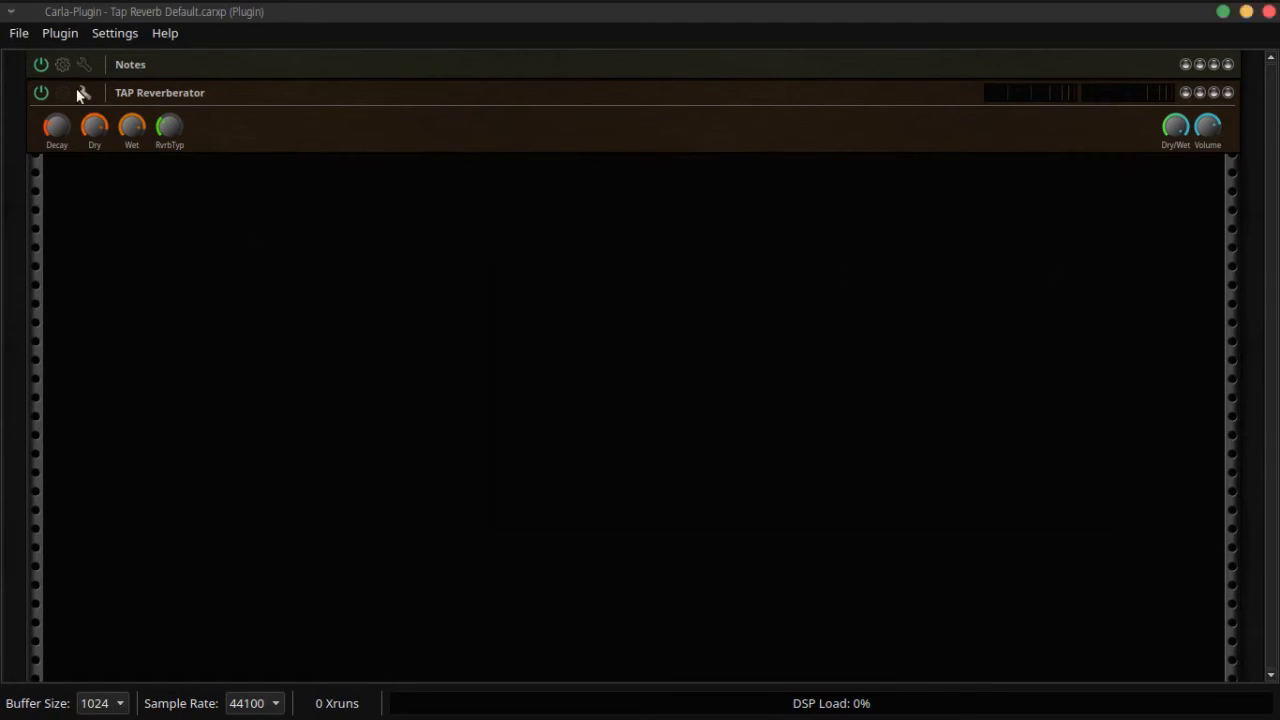
click(83, 93)
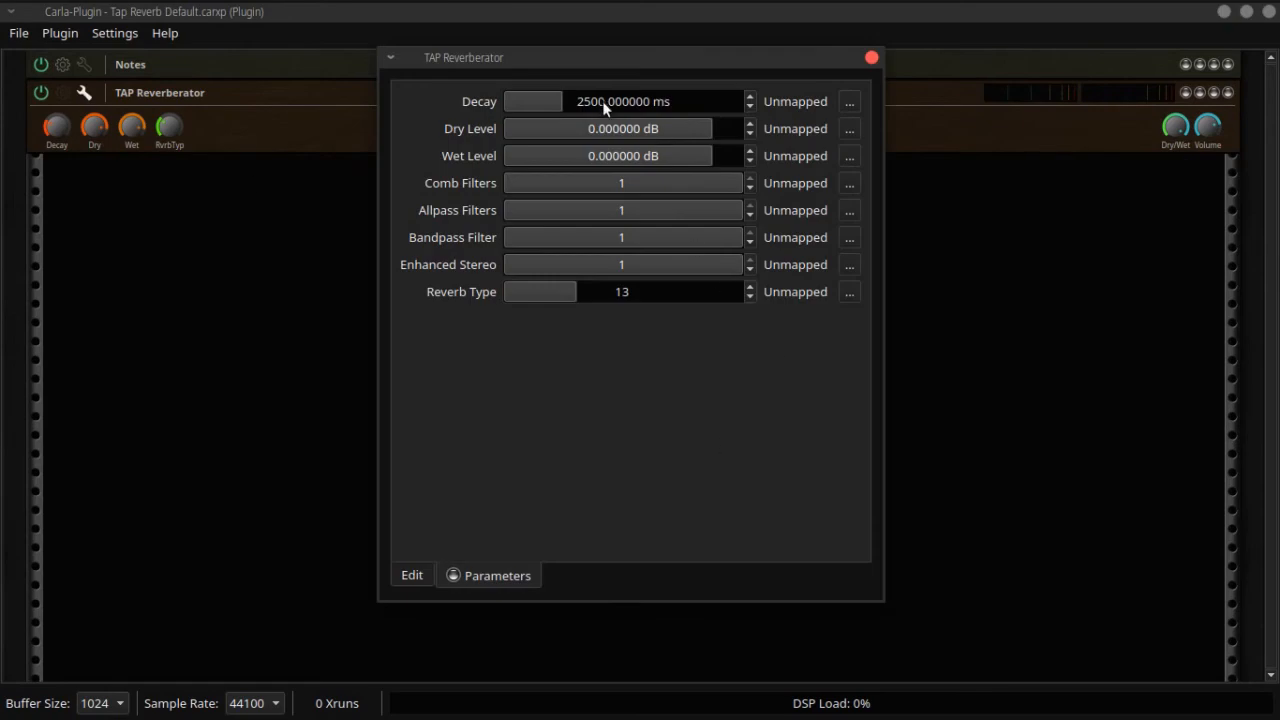
scroll(606, 106, down, 6)
scroll(606, 106, up, 1)
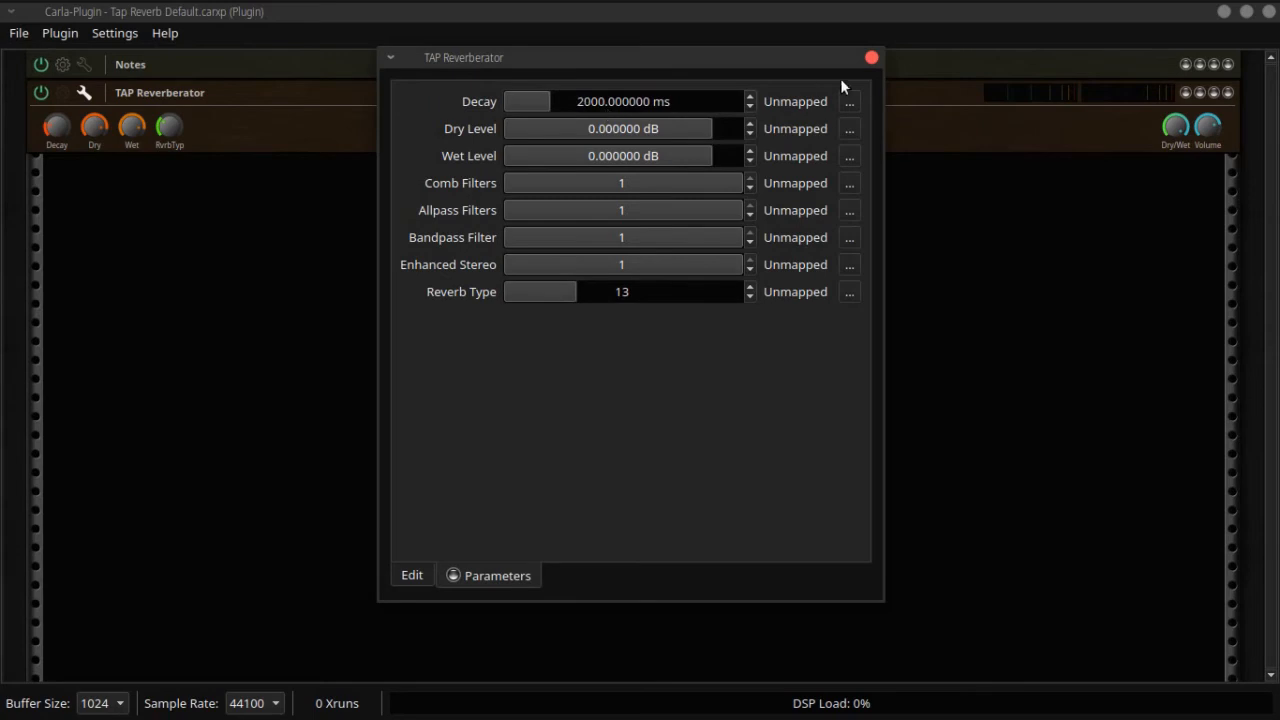
Step: Close TAP Reverberator's parameters and the Carla rack, and activate the Carla-Rack on the Strings Out bus
click(871, 58)
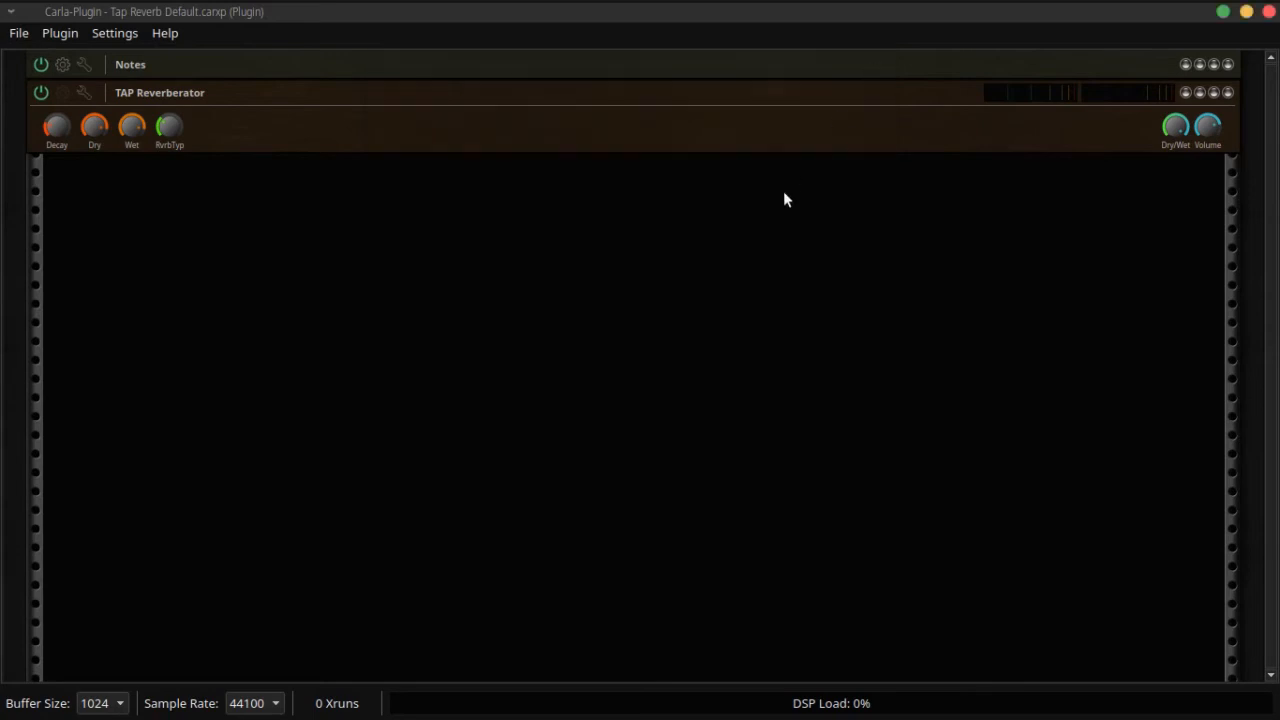
click(1267, 12)
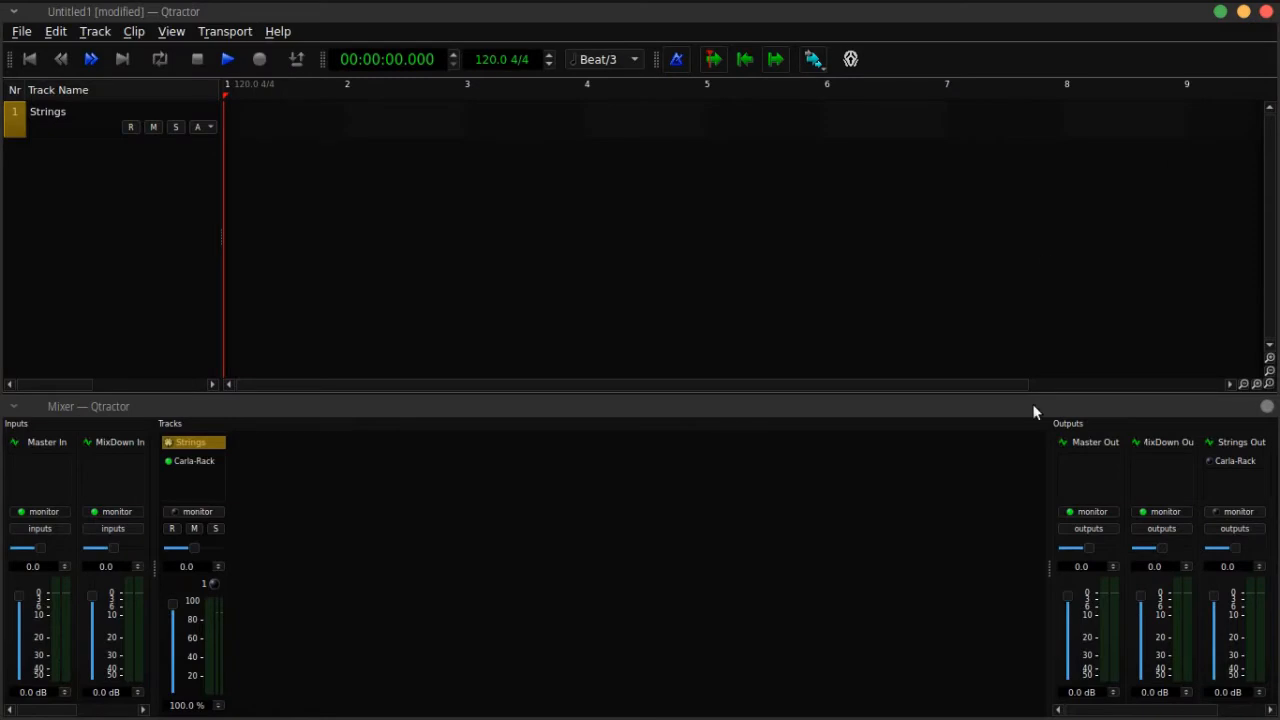
click(1211, 463)
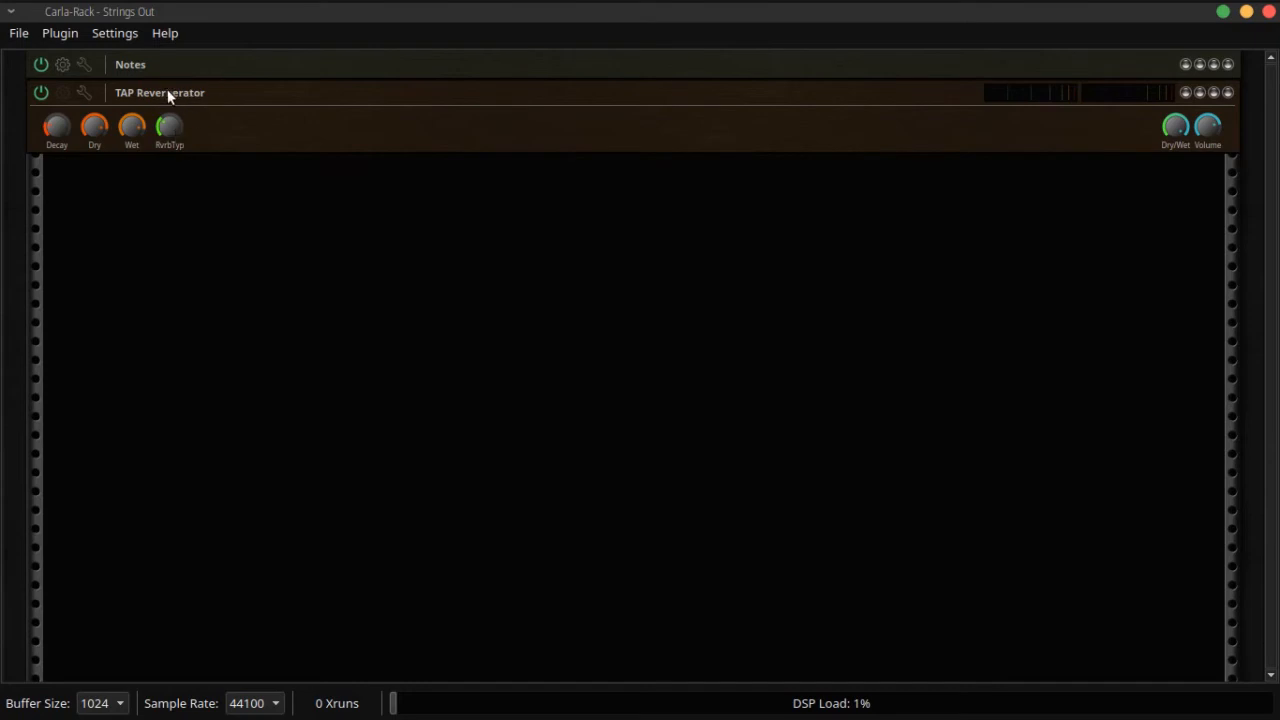
Step: Lower TAP Reverberator's Dry Level to -2.4 dB and Wet Level to -8.8 dB in the Strings Out rack, and close its windows
click(86, 92)
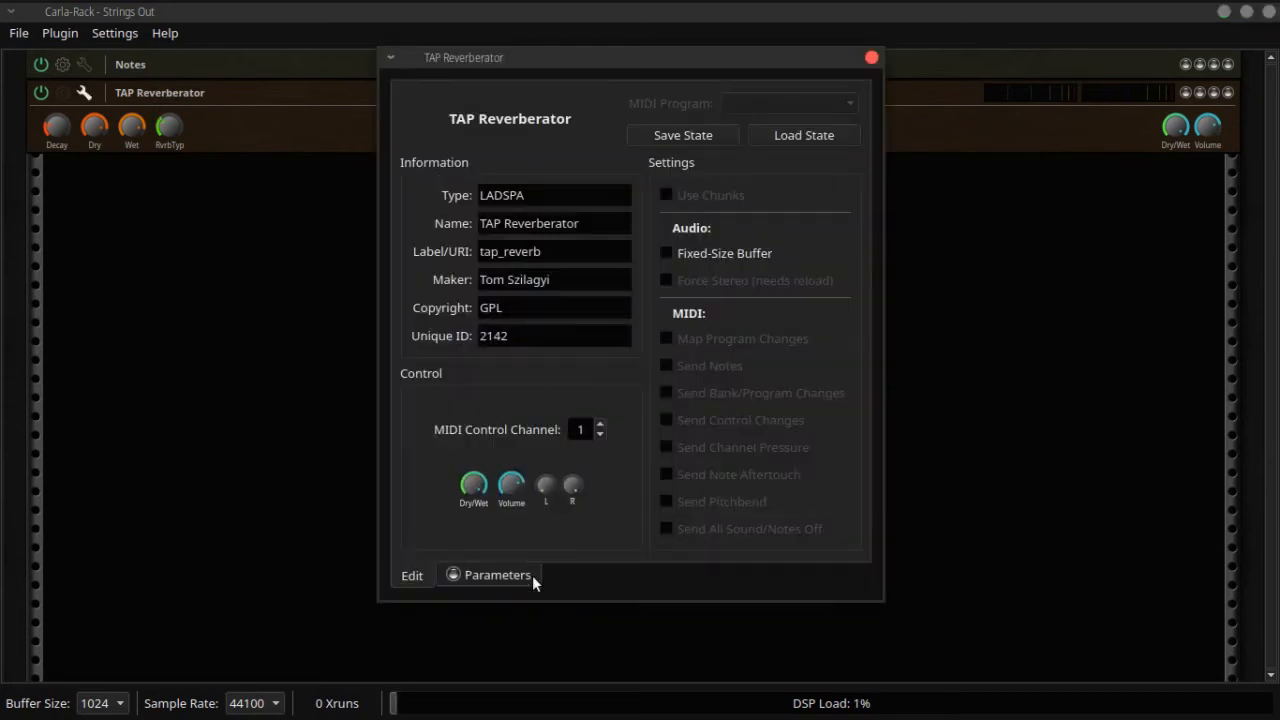
click(497, 575)
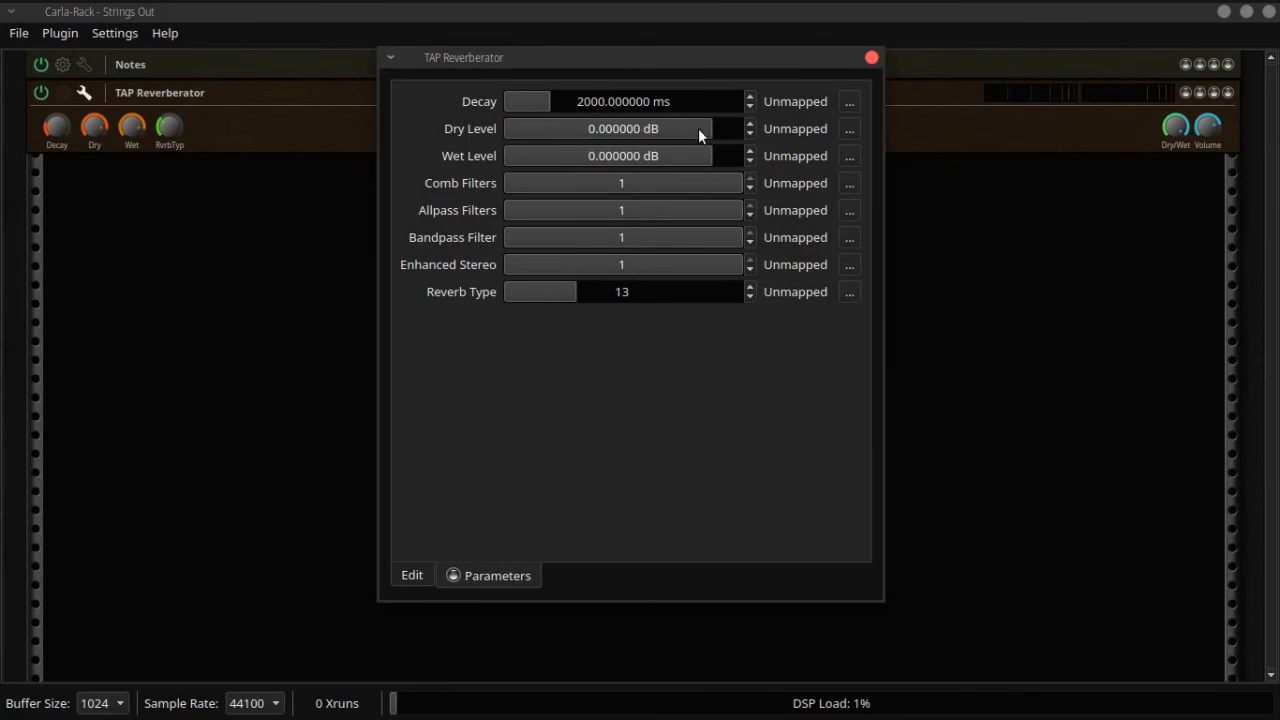
scroll(695, 126, down, 3)
scroll(683, 154, down, 2)
scroll(683, 156, down, 5)
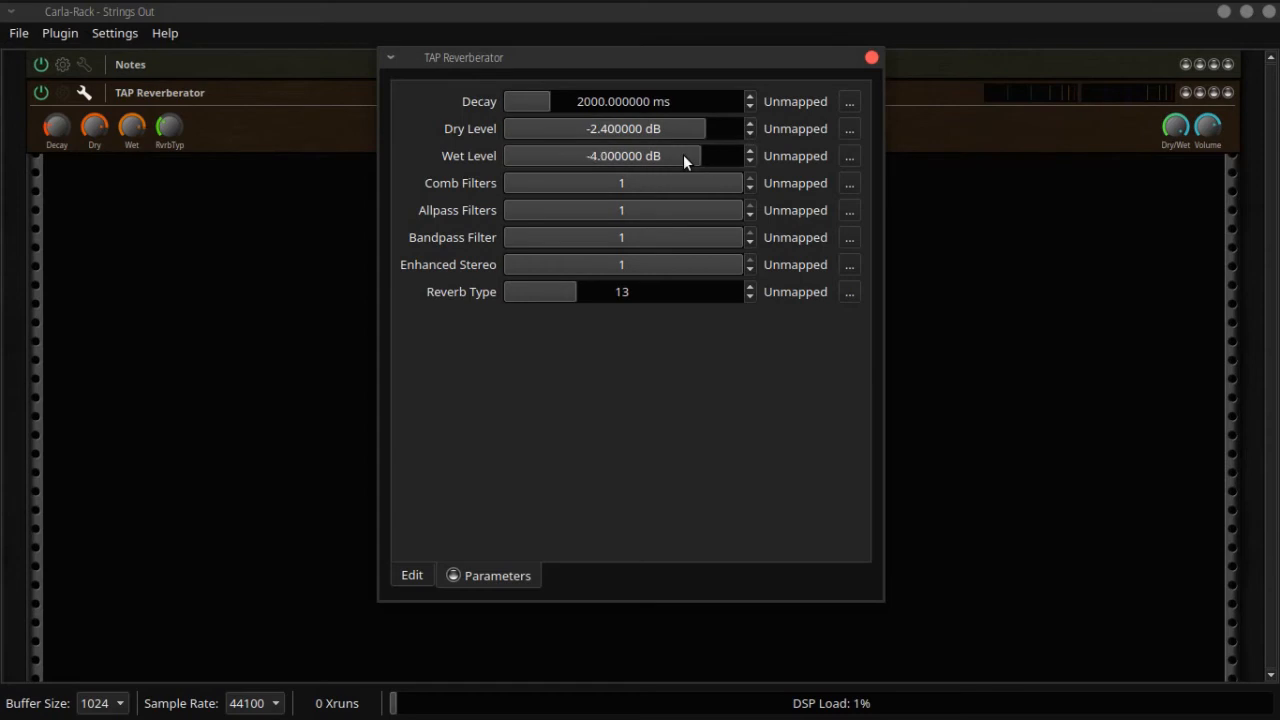
scroll(683, 156, down, 1)
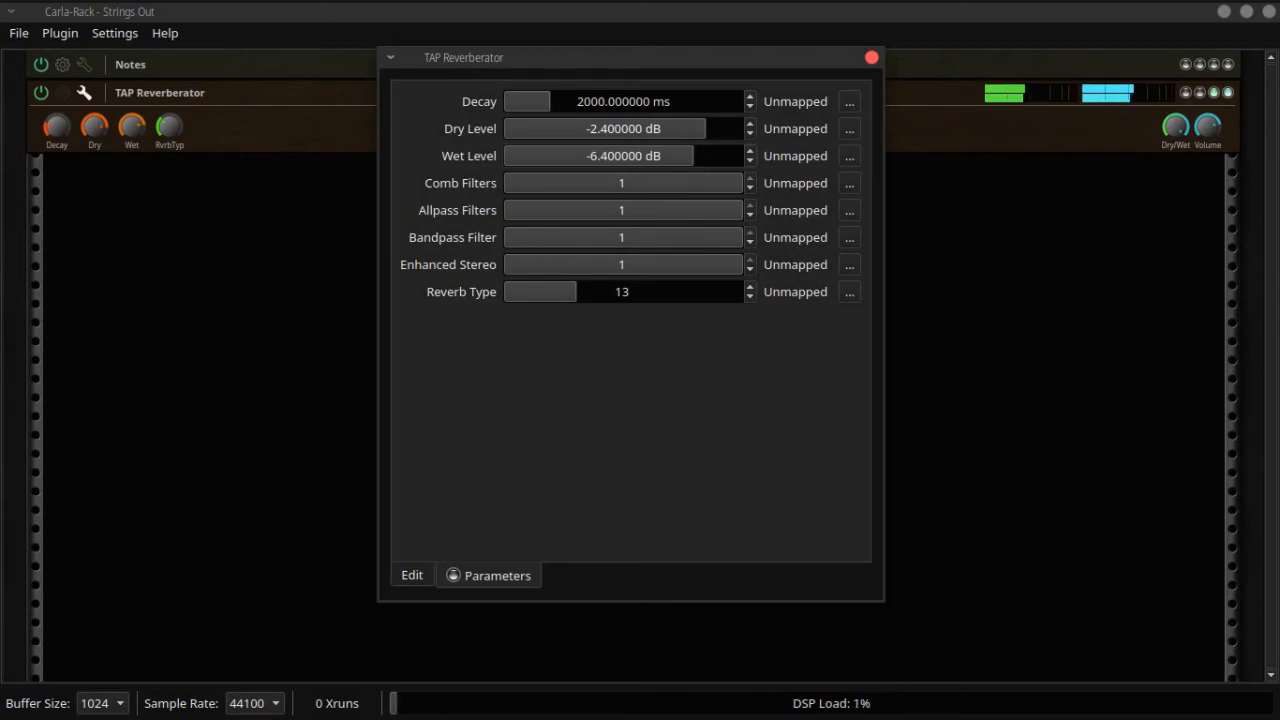
scroll(667, 157, down, 3)
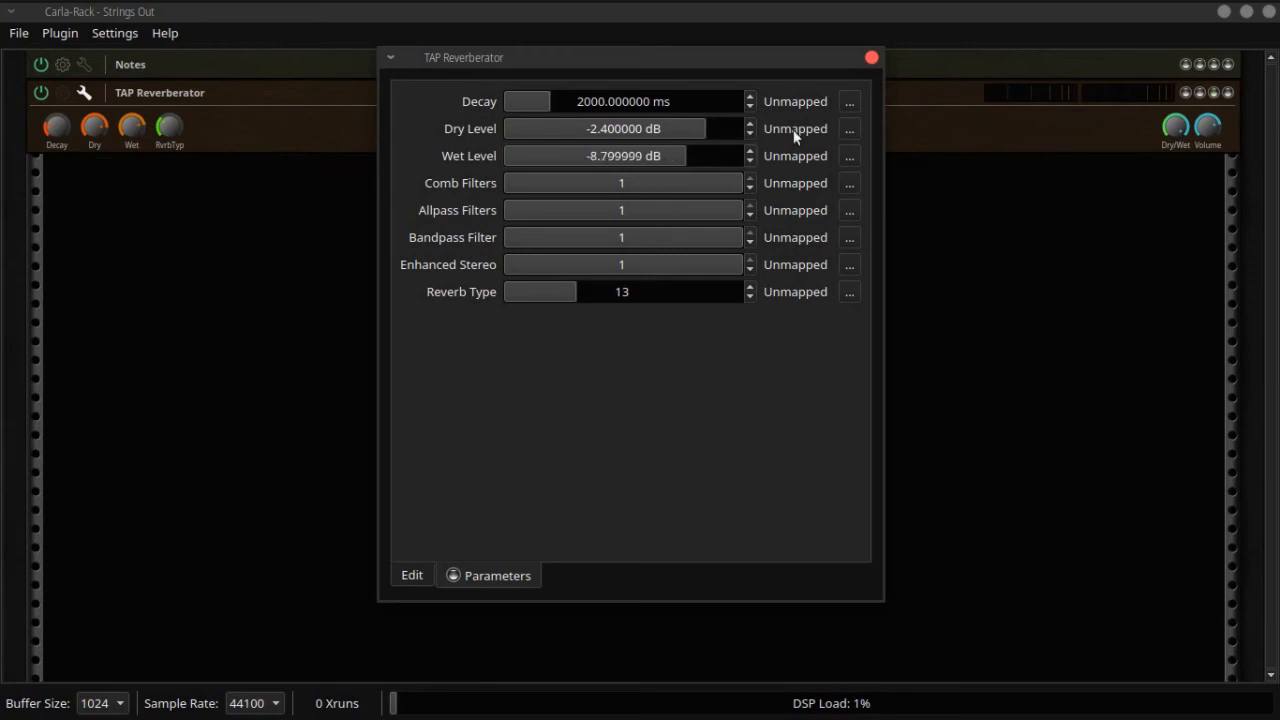
click(871, 57)
click(1269, 12)
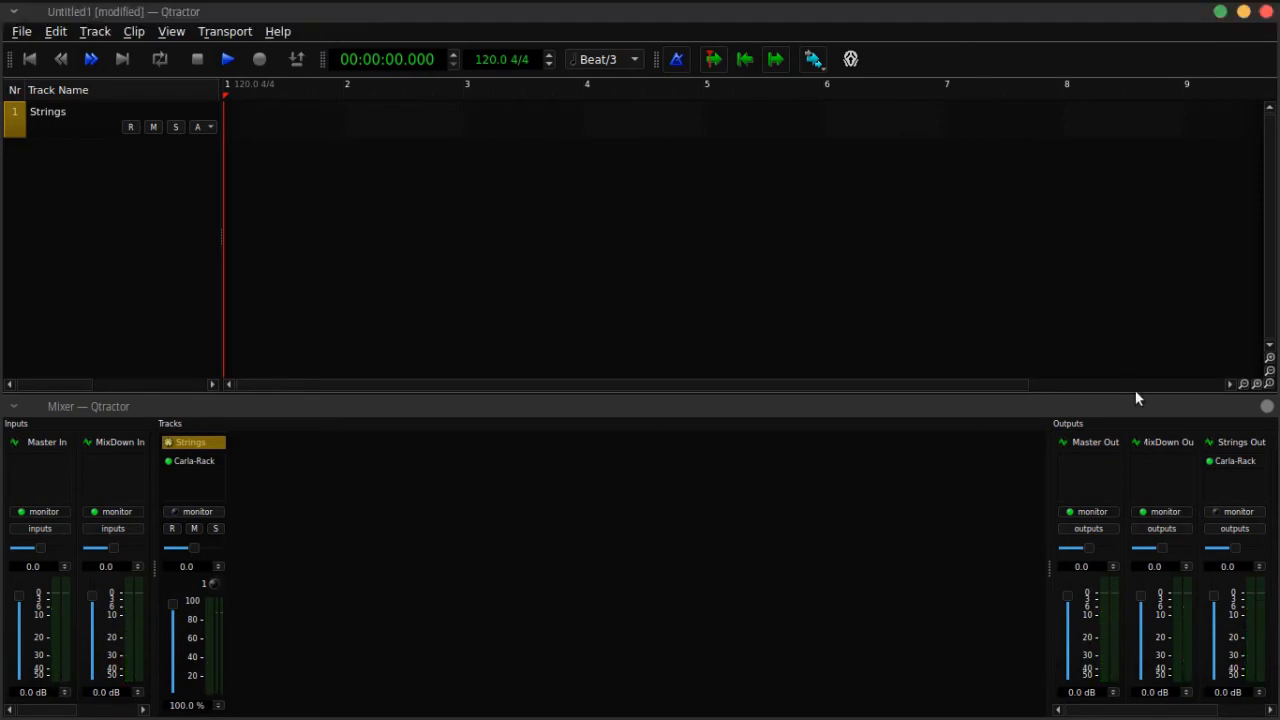
Step: Add a Carla-Rack plugin to the MixDown Out bus, activate it and open its rack
right_click(1161, 462)
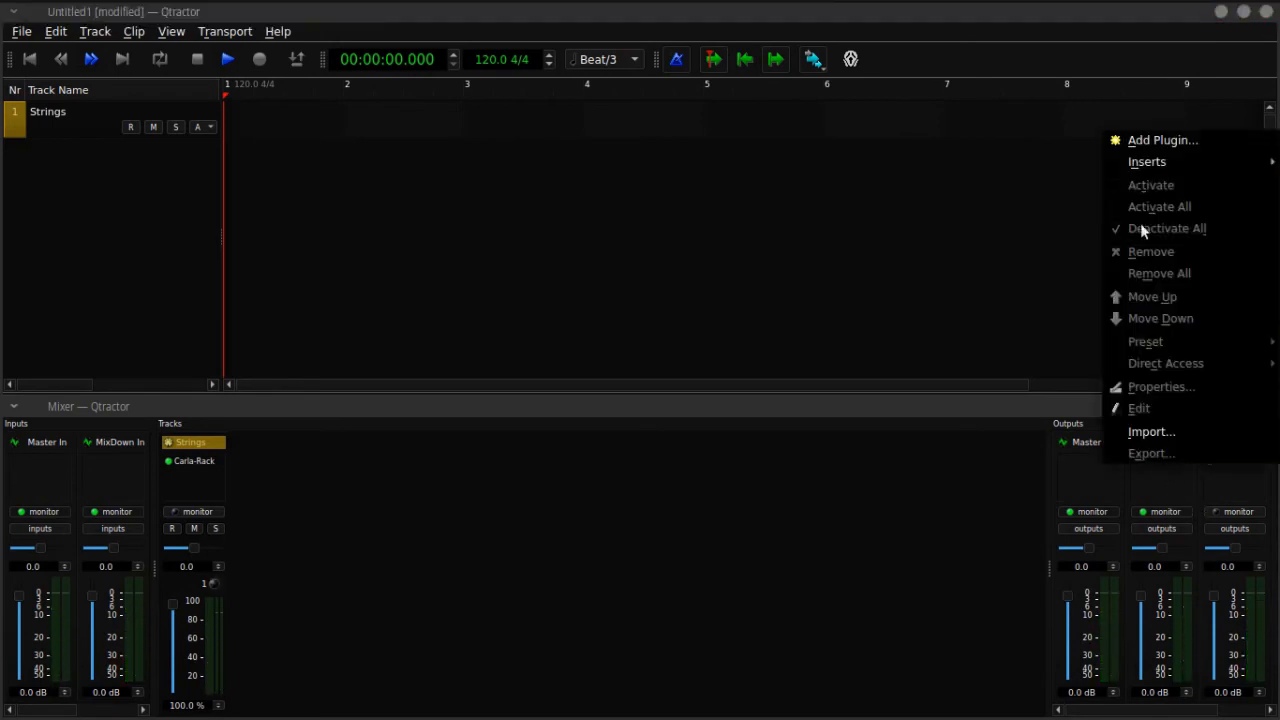
click(1130, 140)
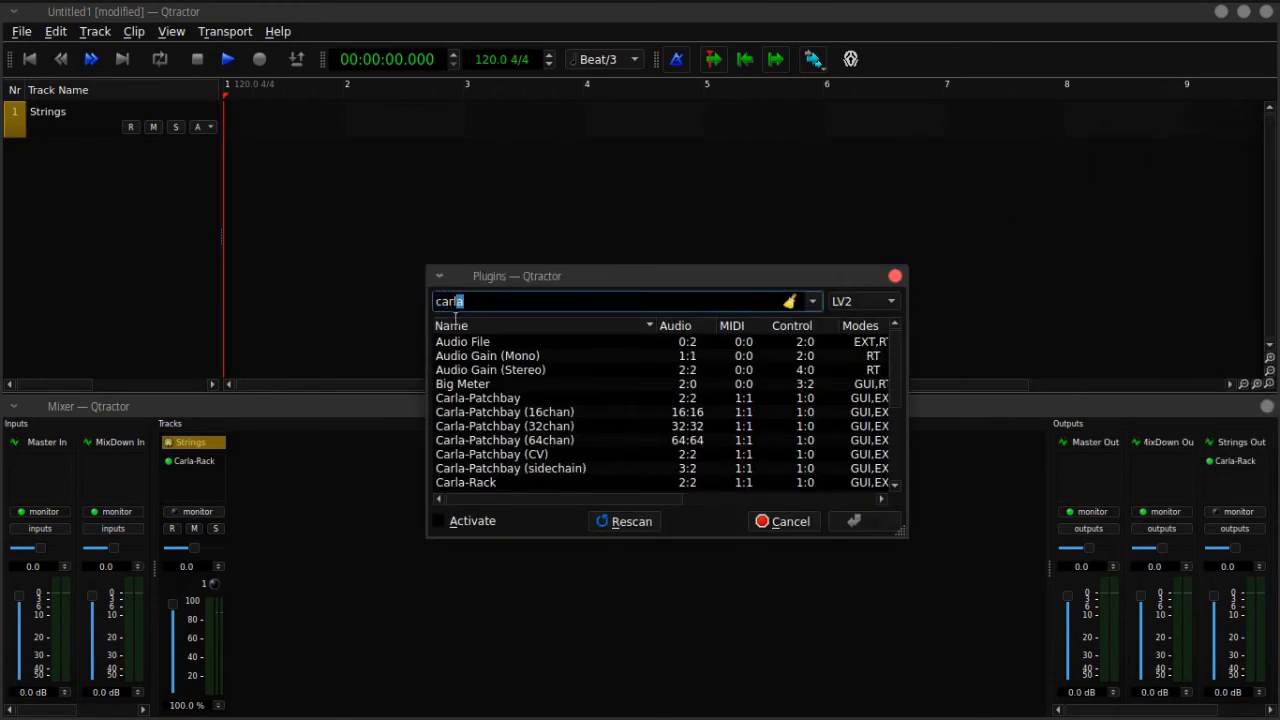
double_click(478, 482)
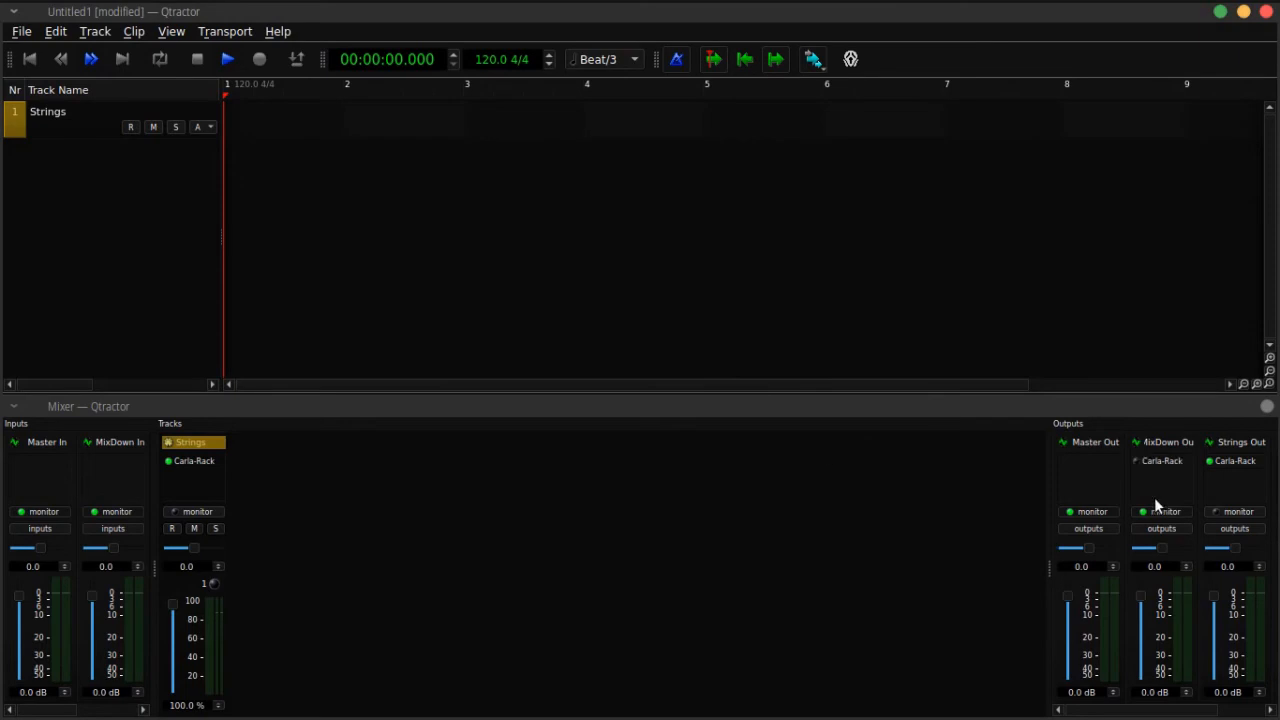
double_click(1137, 462)
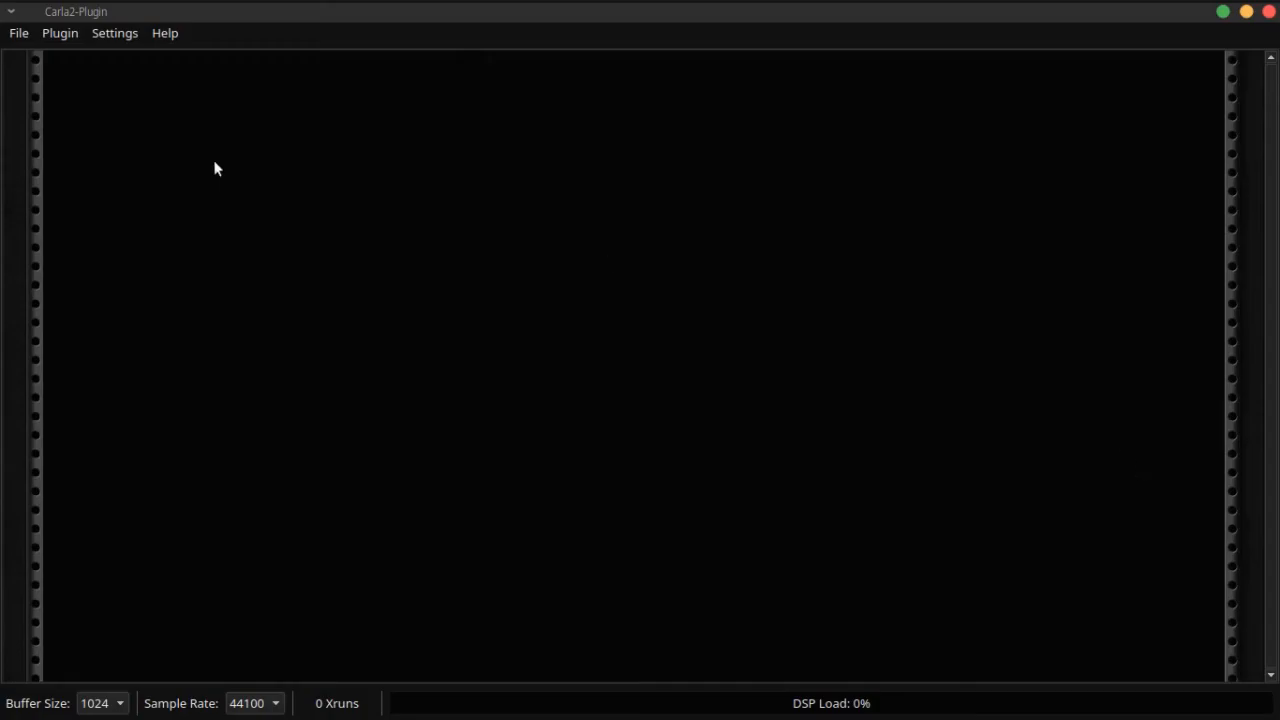
Step: Add Calf Reverb to the MixDown Out rack, view its settings interface and close that interface
click(66, 38)
click(80, 52)
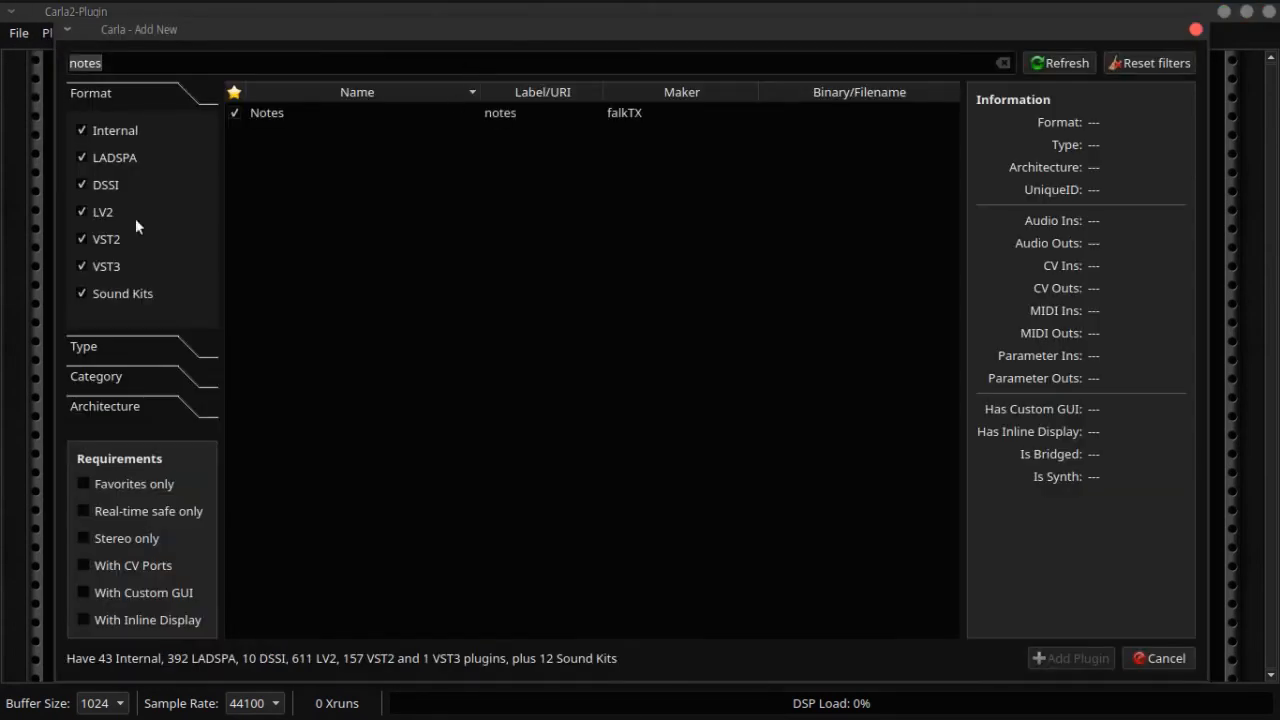
text(calf)
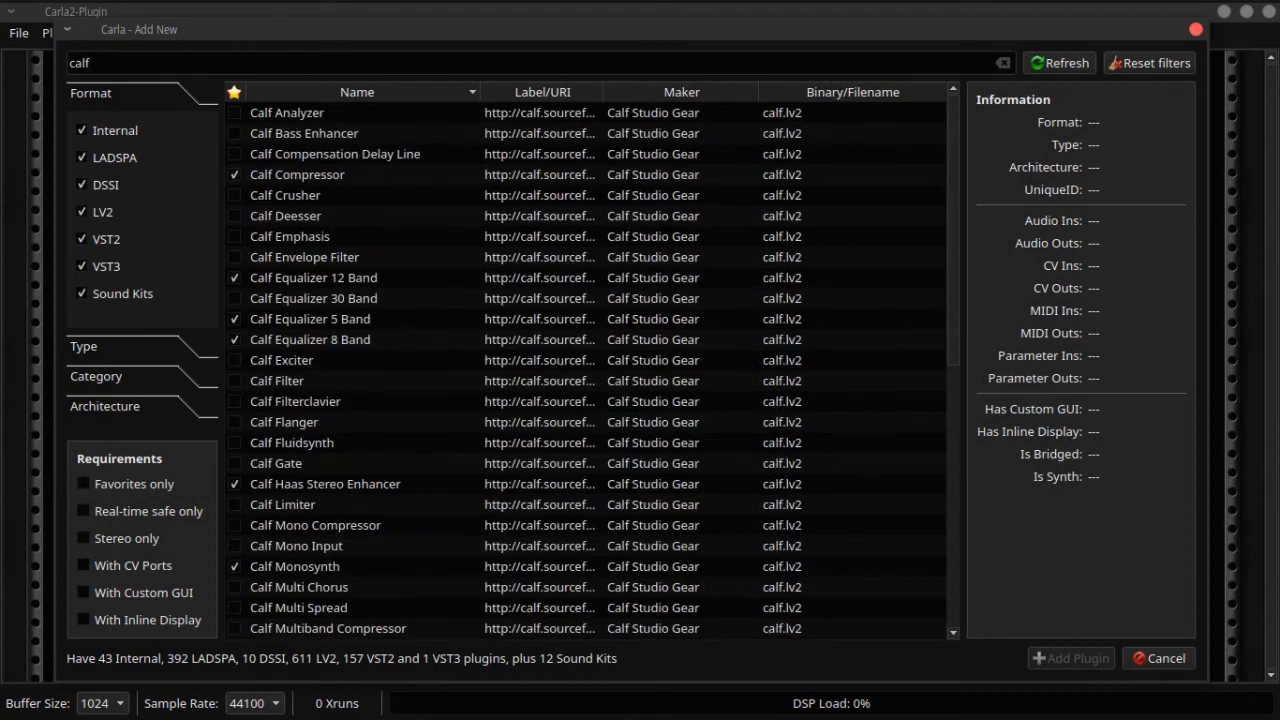
text( re)
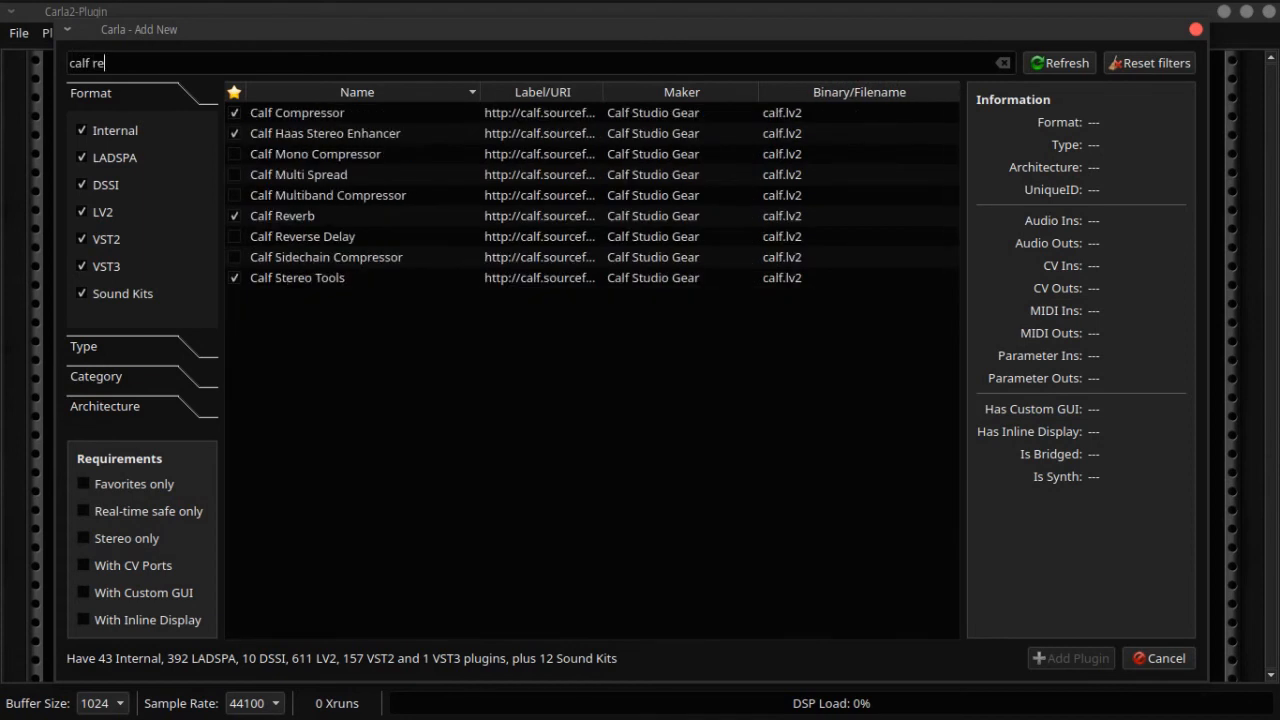
double_click(305, 214)
click(66, 121)
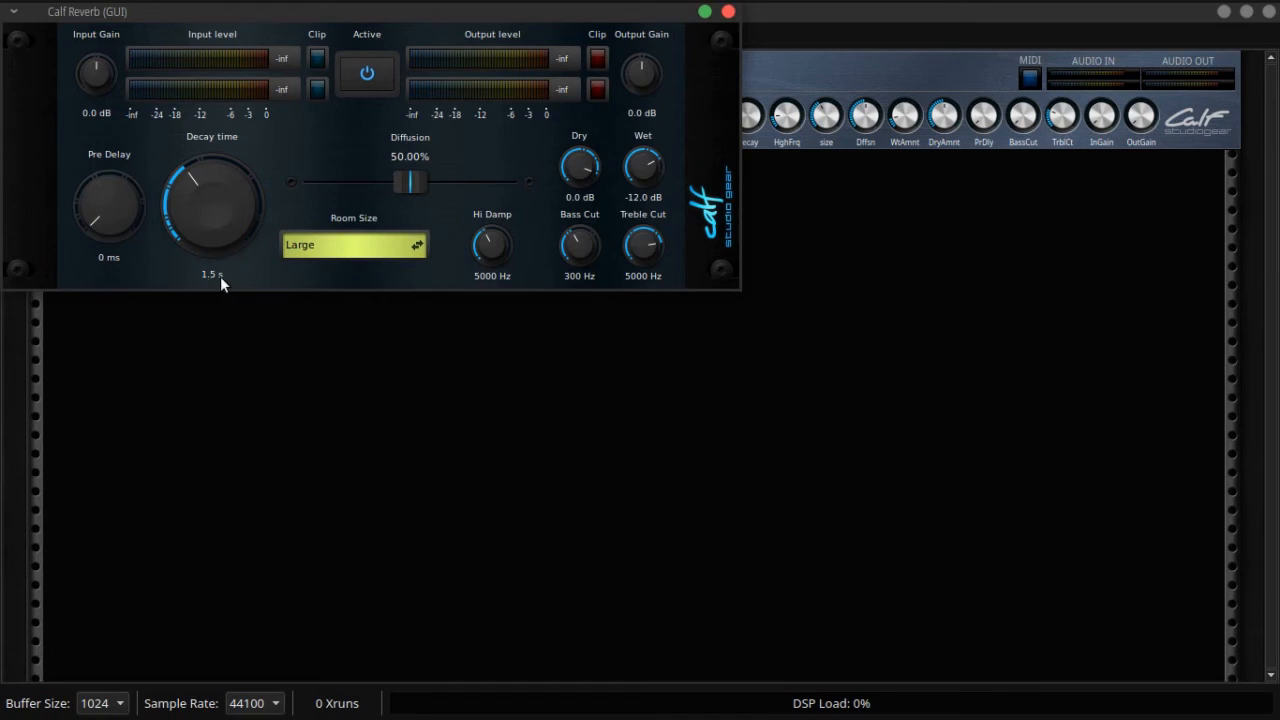
click(728, 11)
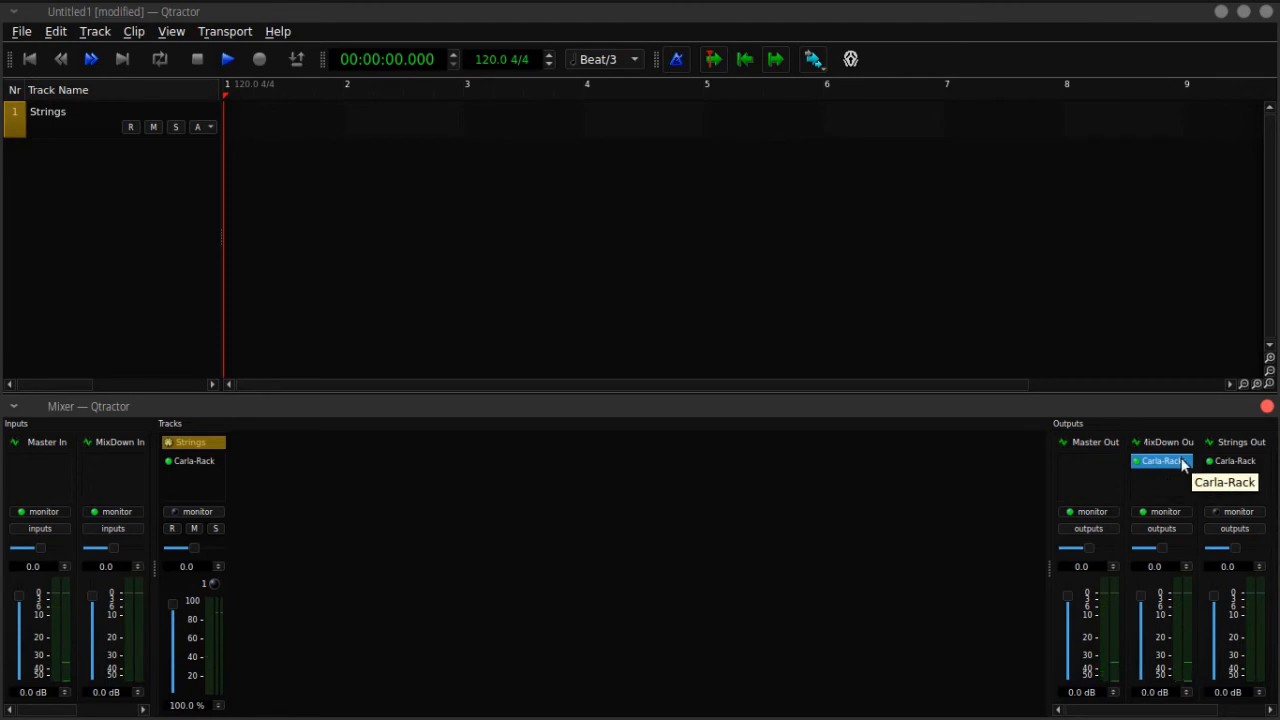
Step: Reopen TAP Reverberator's parameters in the Strings Out rack and lower the Wet Level to -15.2 dB
double_click(1239, 469)
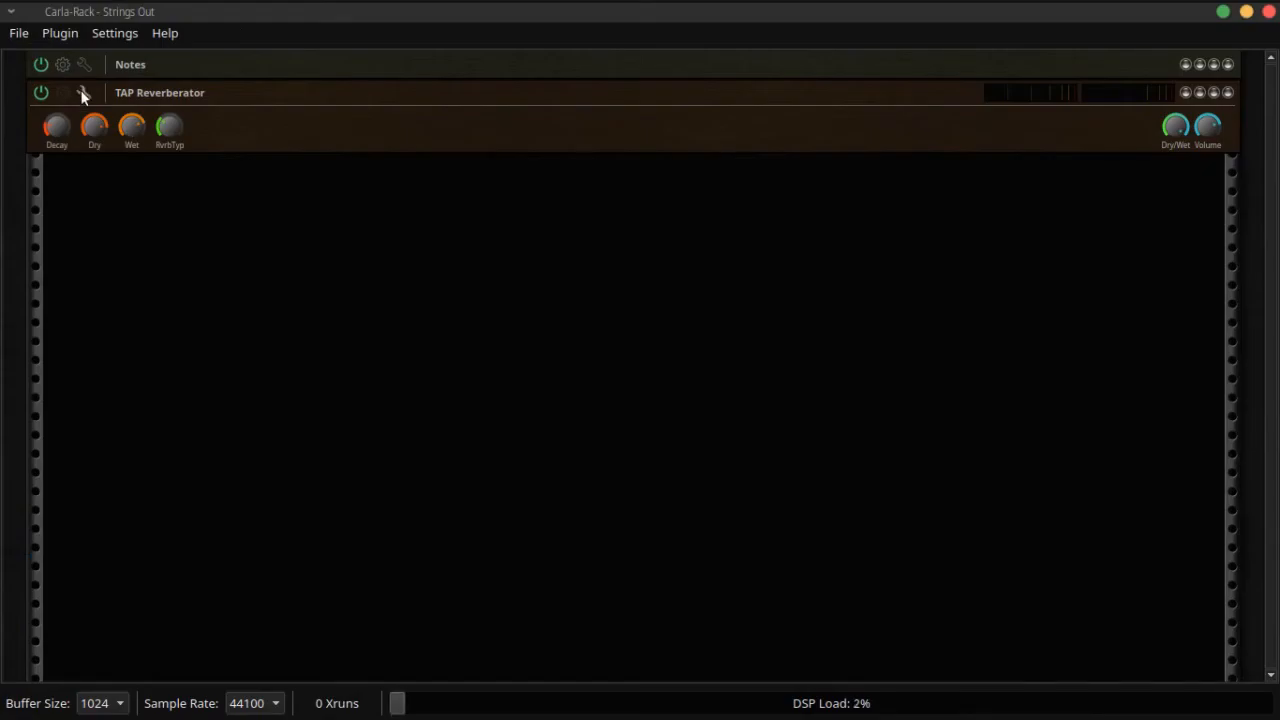
click(83, 90)
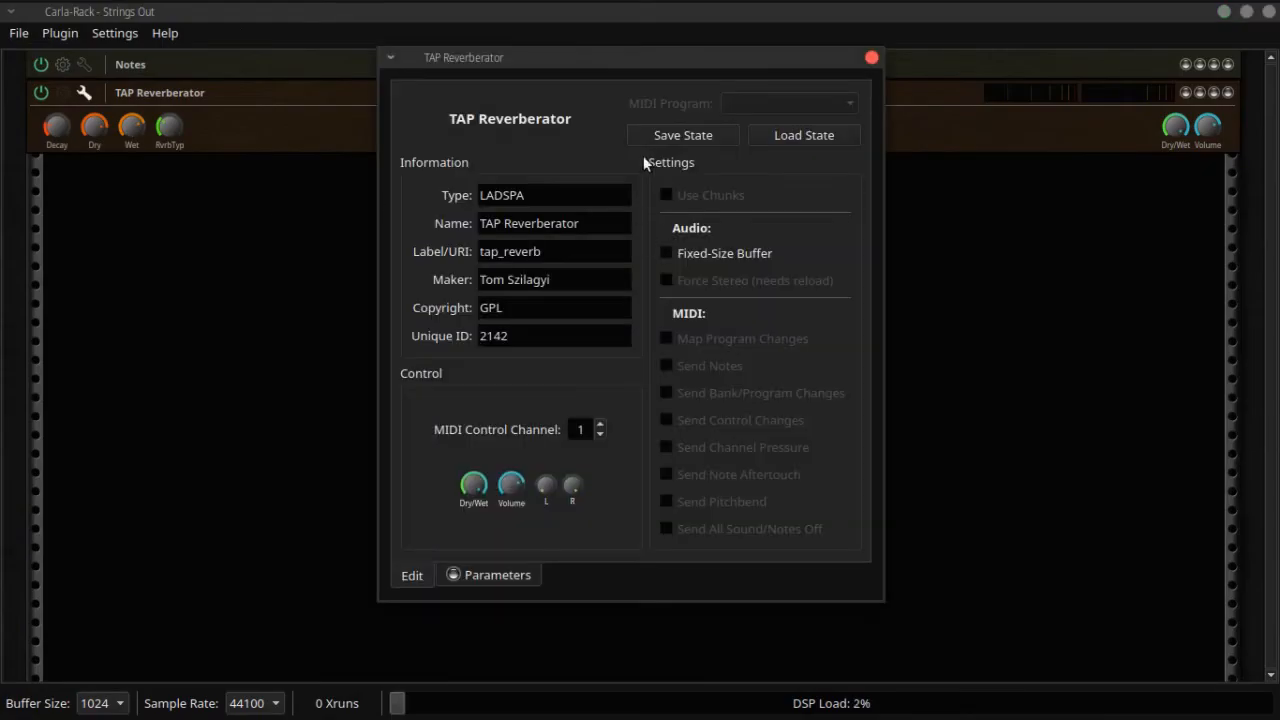
click(497, 576)
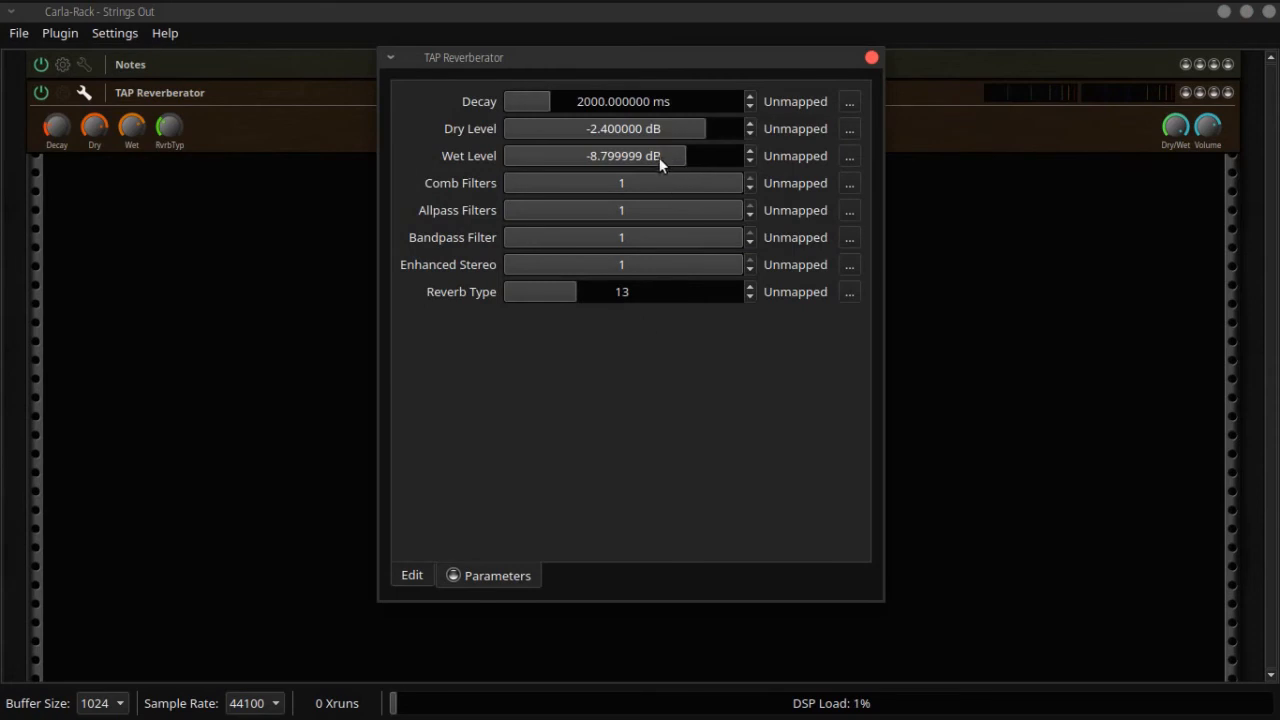
scroll(657, 155, down, 6)
scroll(657, 156, down, 2)
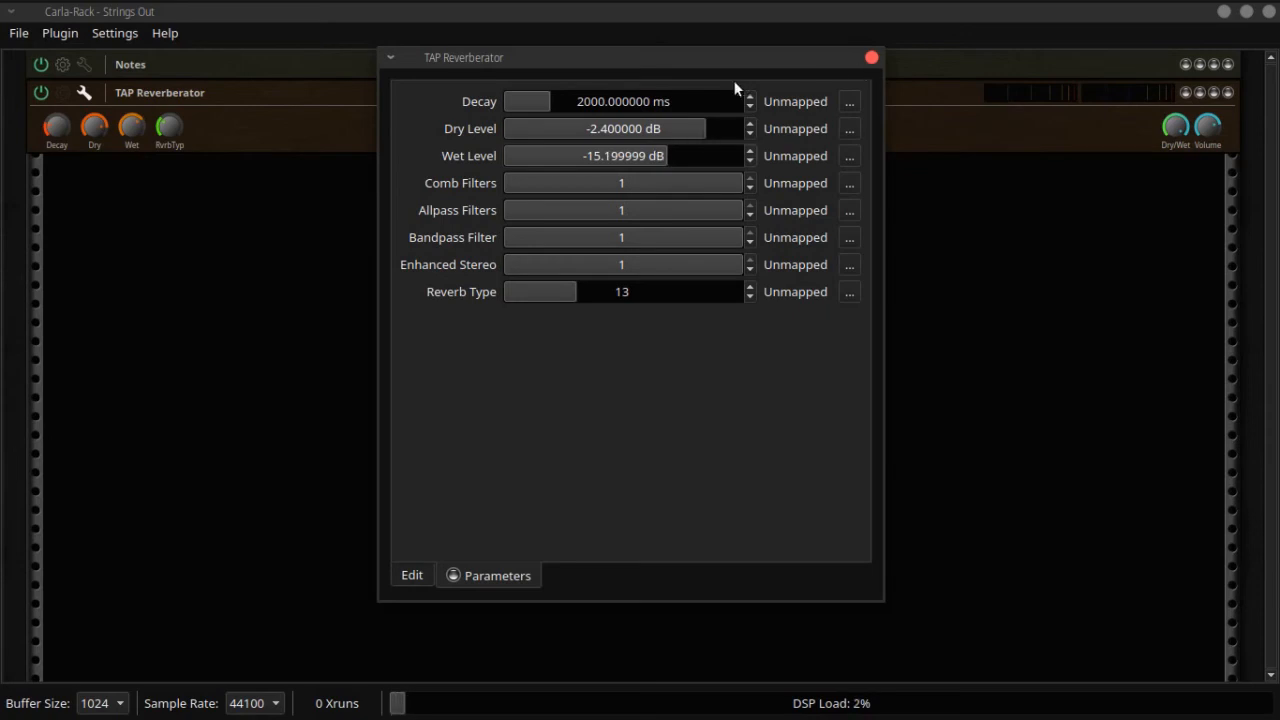
Step: Set TAP Reverberator's Decay to 1500 ms and close its parameters and the Strings Out rack
scroll(626, 100, down, 2)
scroll(626, 100, down, 3)
scroll(626, 101, down, 1)
scroll(626, 101, up, 1)
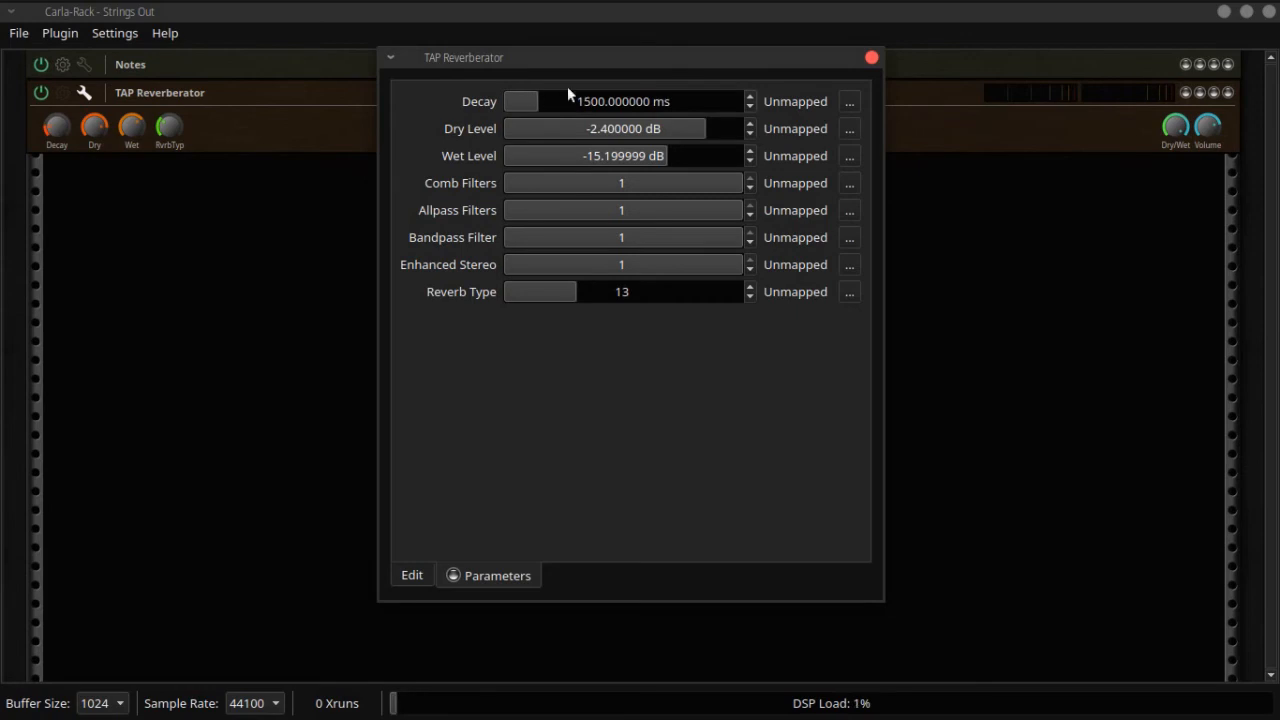
click(871, 57)
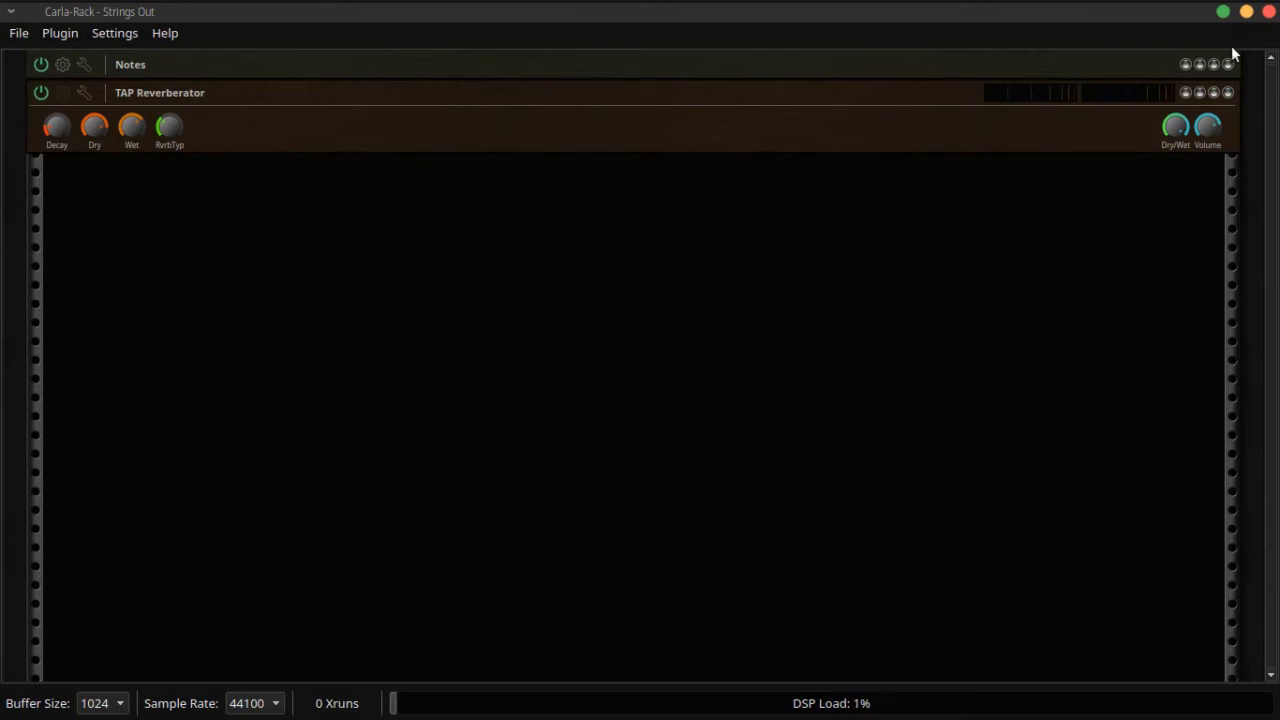
click(1268, 14)
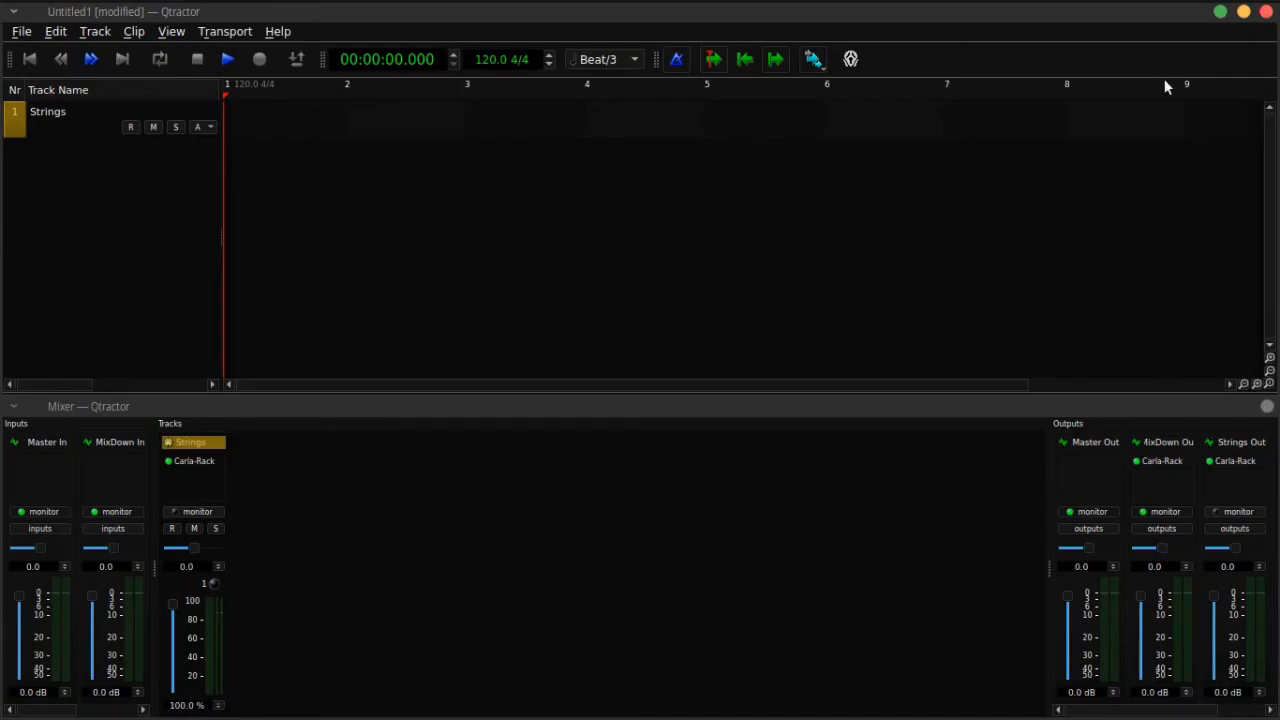
Step: Open the MixDown Out bus's Carla-Rack to check Calf Reverb, and close it
click(1161, 460)
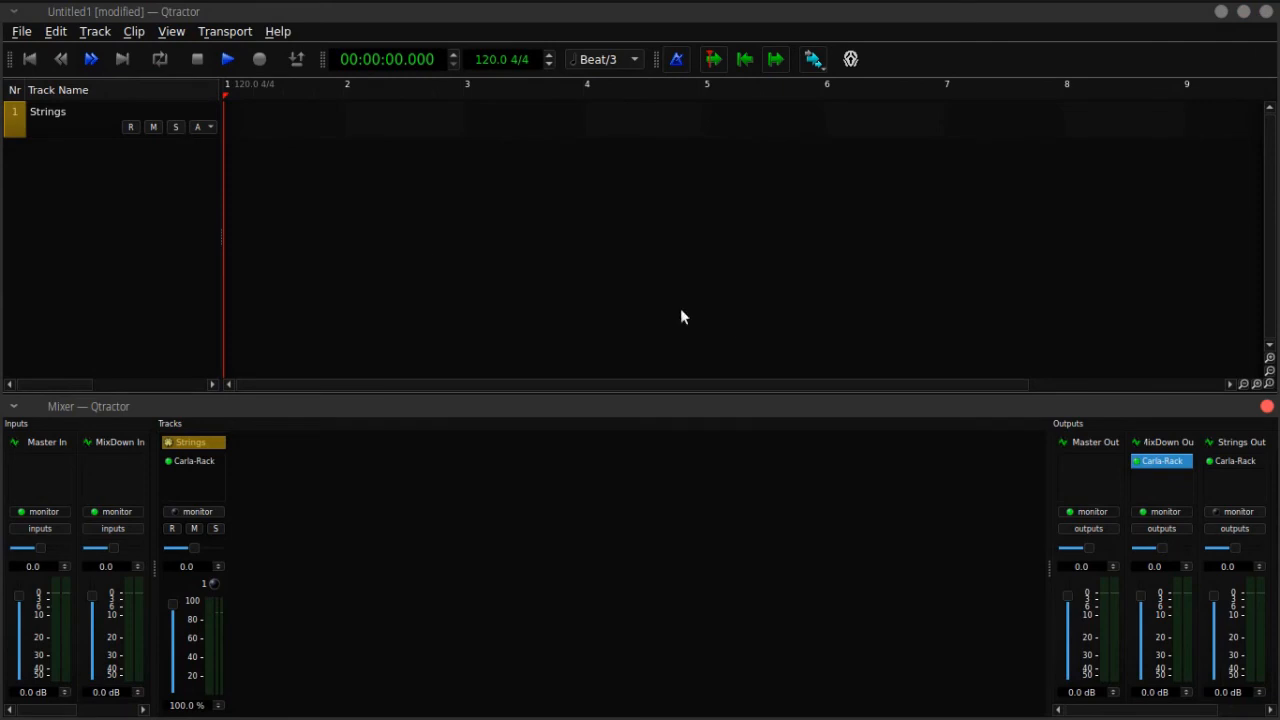
double_click(1175, 460)
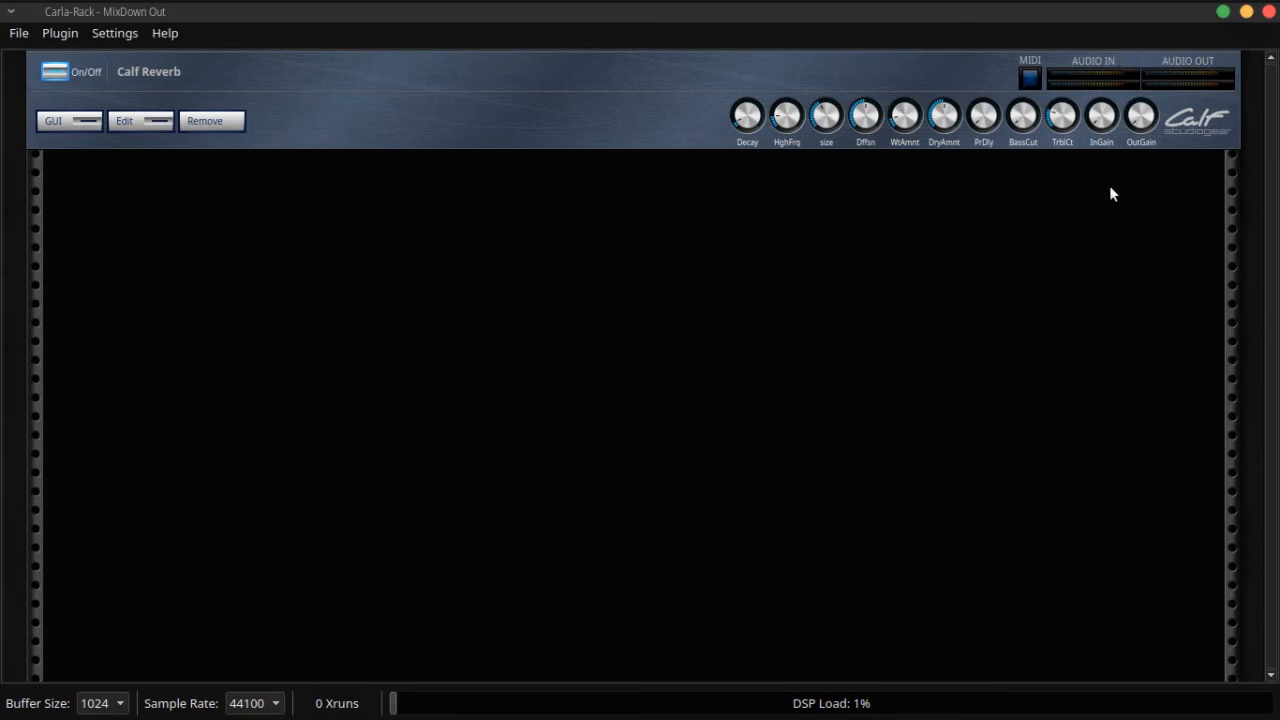
click(1269, 12)
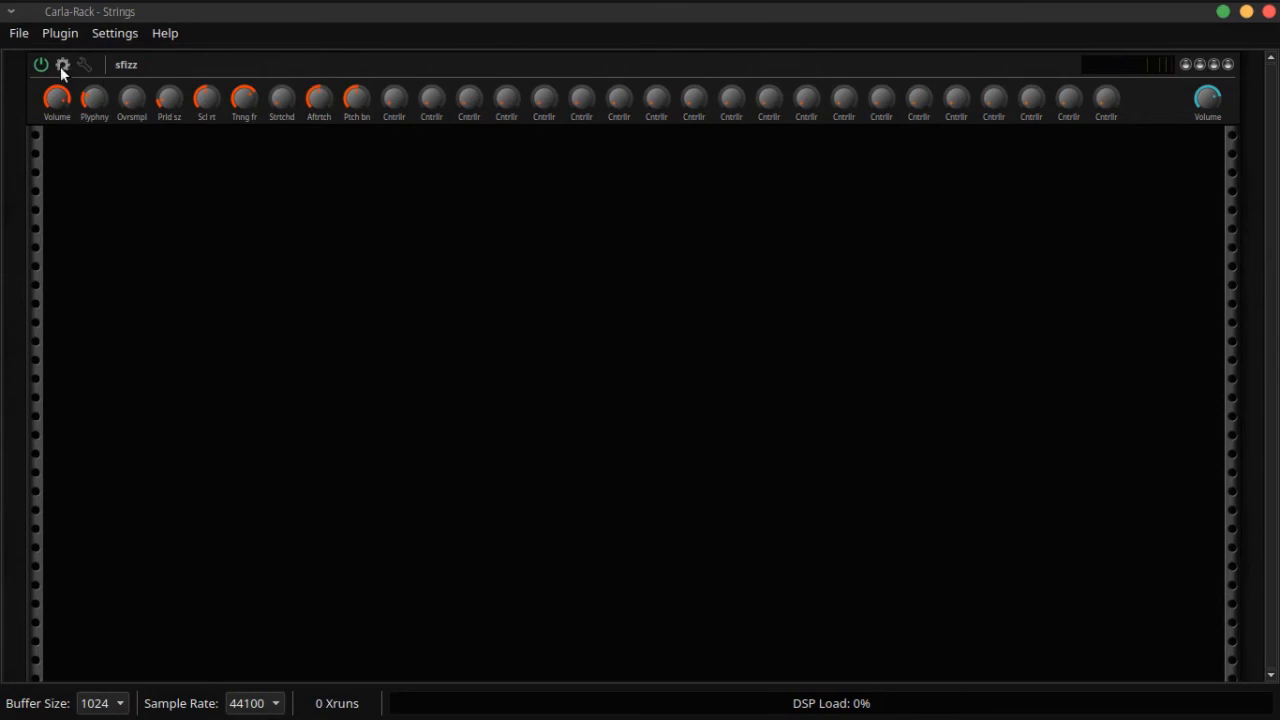
Step: Load all-woodwinds-SOLO-PERF-panned.sfz from Virtual-Playing-Orchestra3's Woodwinds folder into the Strings track's sfizz, and close the sfizz and rack windows
click(66, 66)
click(619, 369)
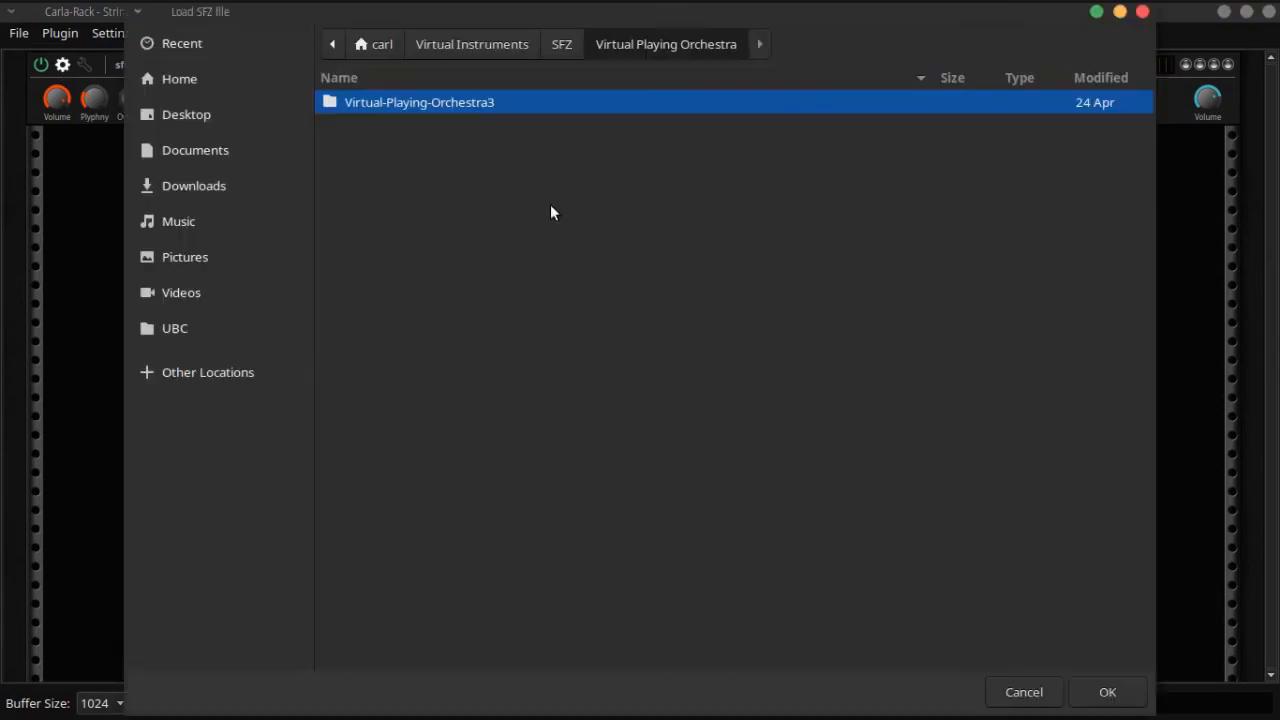
double_click(374, 103)
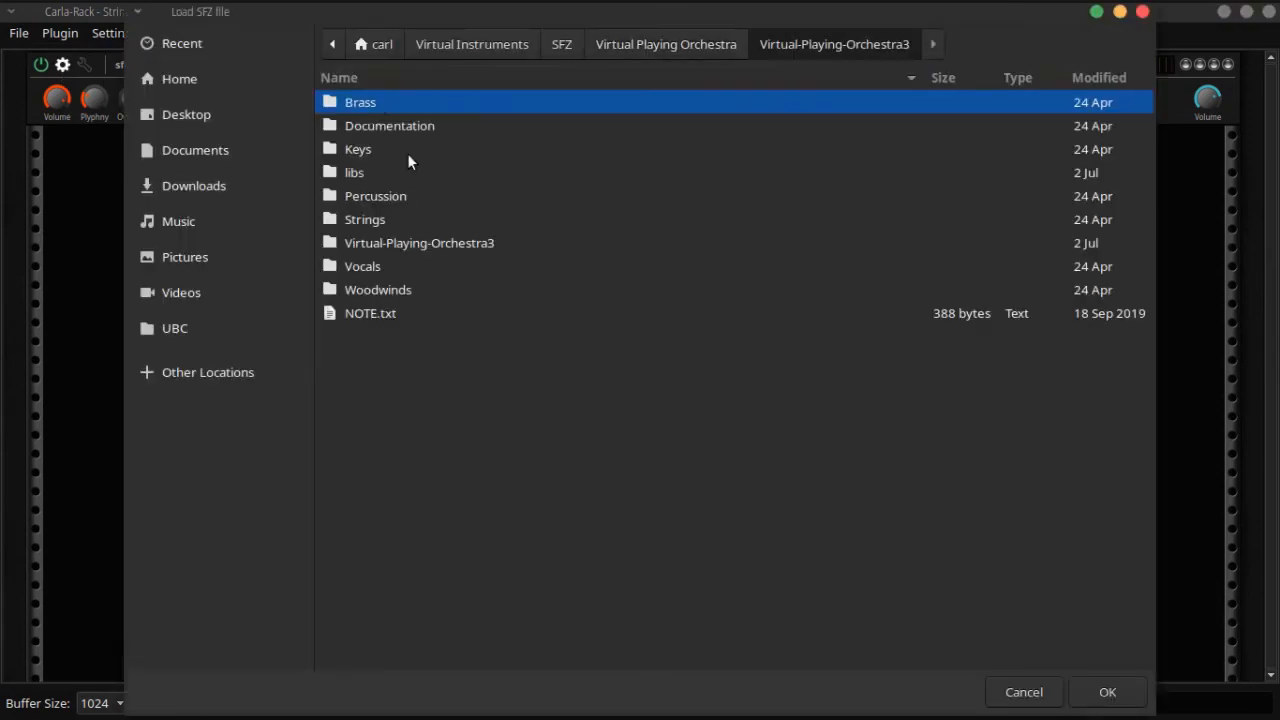
double_click(374, 289)
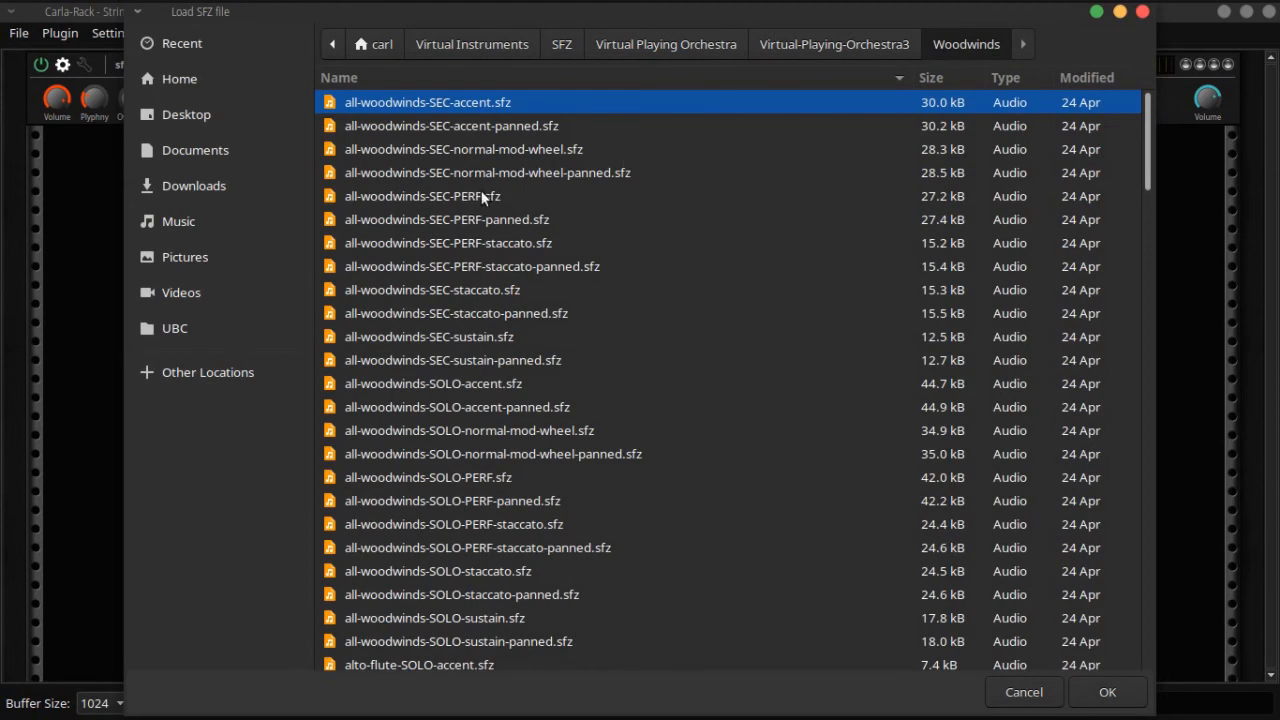
scroll(480, 199, down, 3)
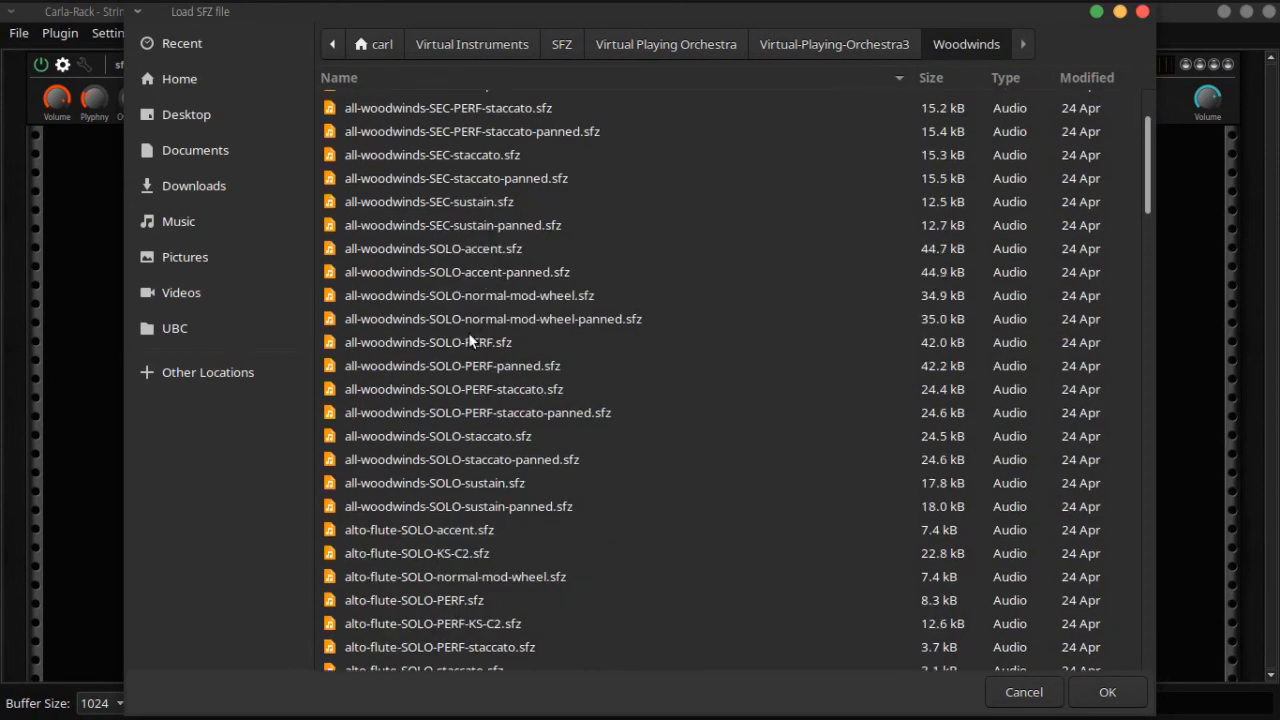
double_click(464, 366)
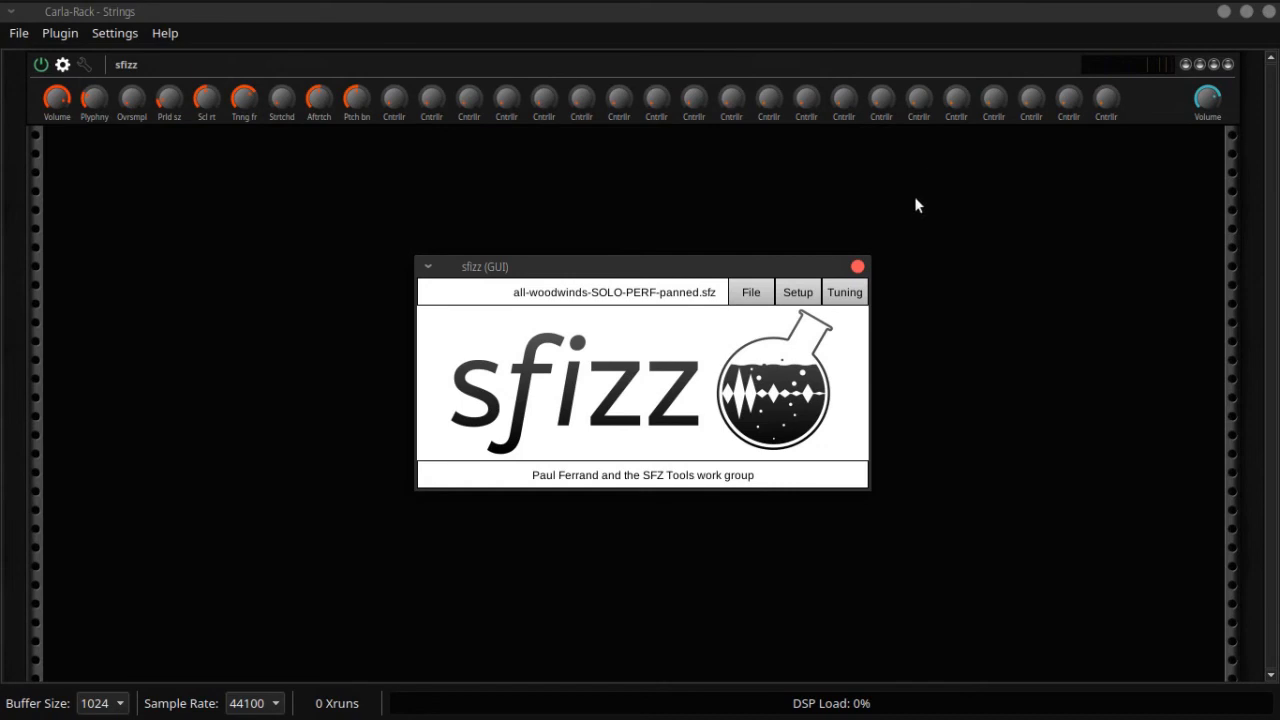
click(859, 266)
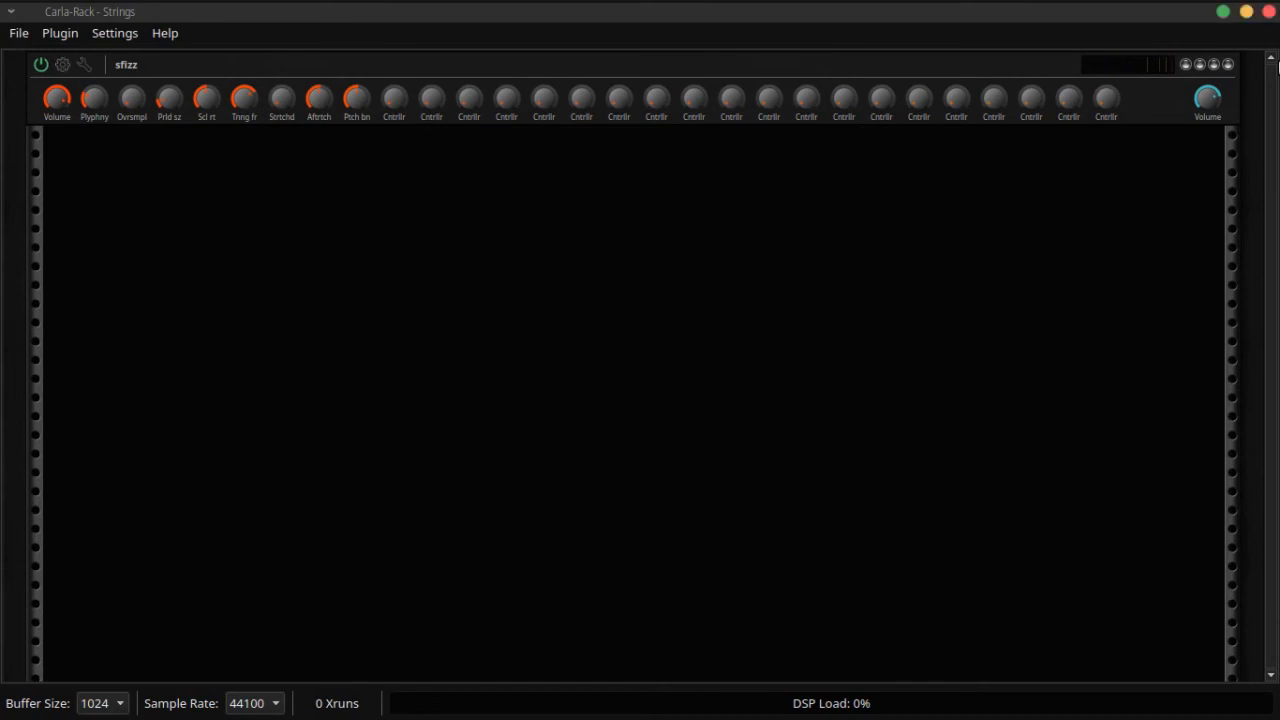
click(1269, 12)
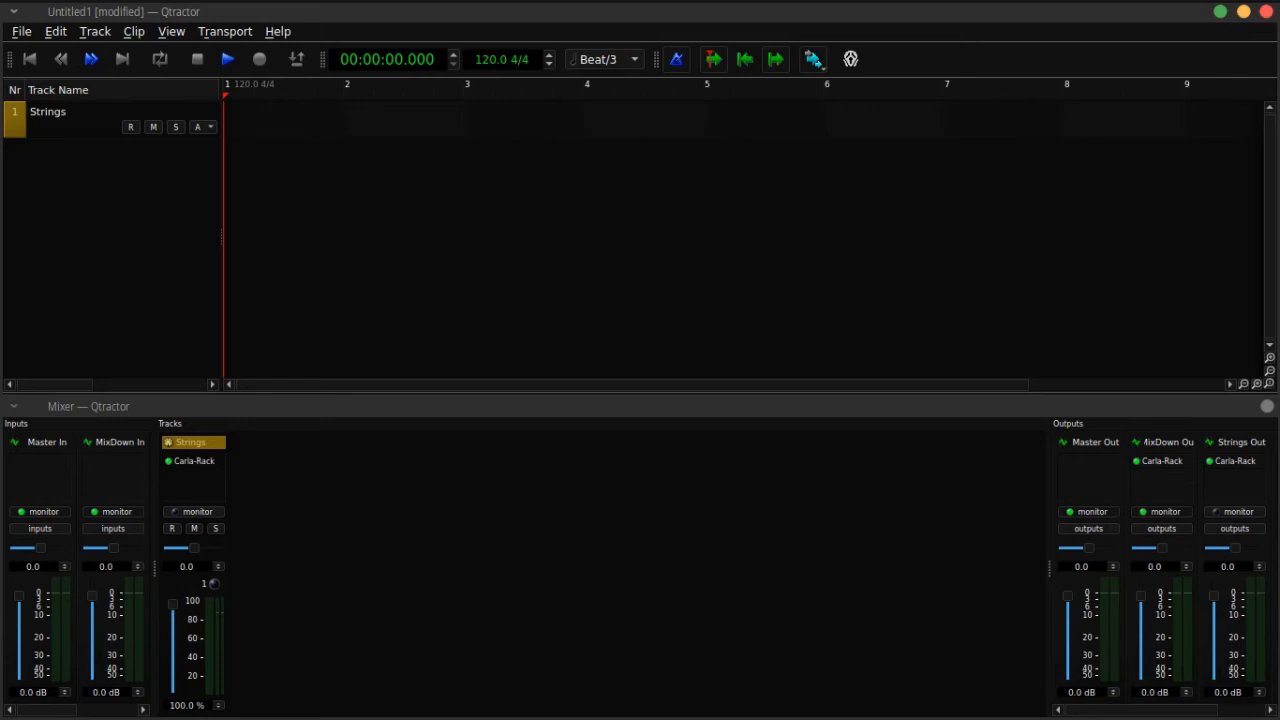
Step: Find Calf Equalizer 8 Band among the favorite plugins with the search "eq" and add it to the Strings Out Carla-Rack
click(1236, 461)
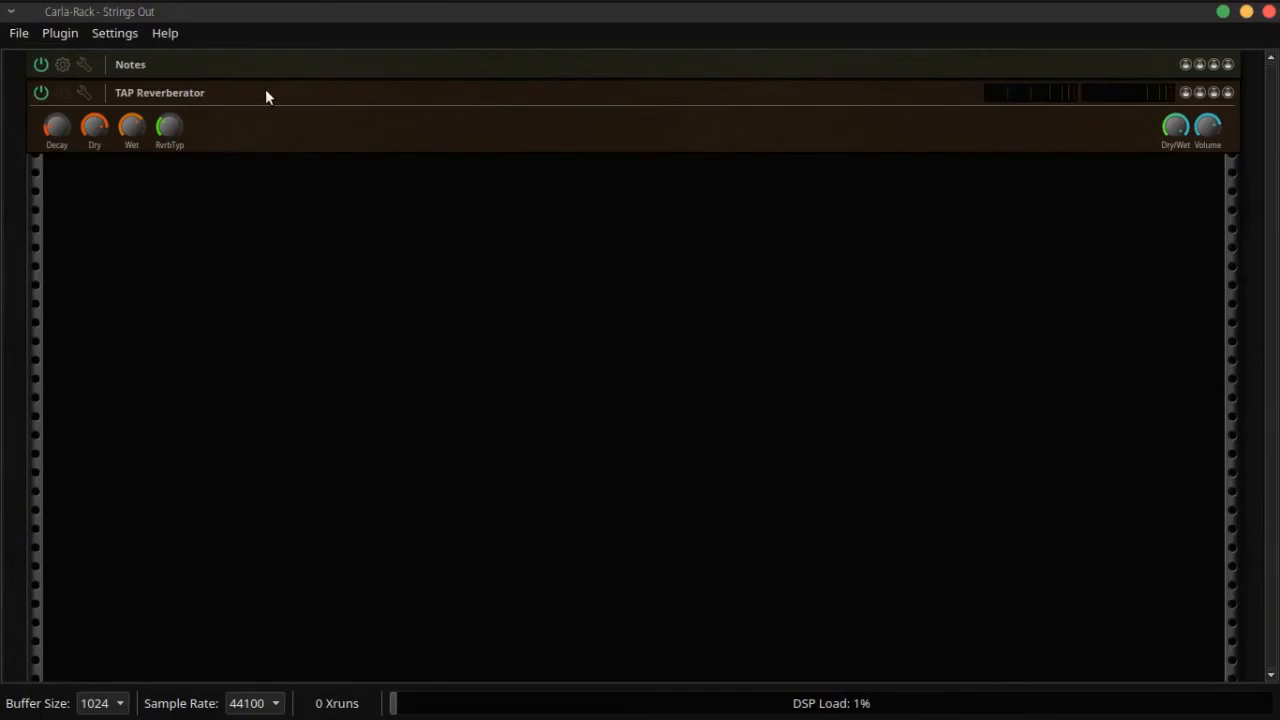
click(60, 33)
click(86, 54)
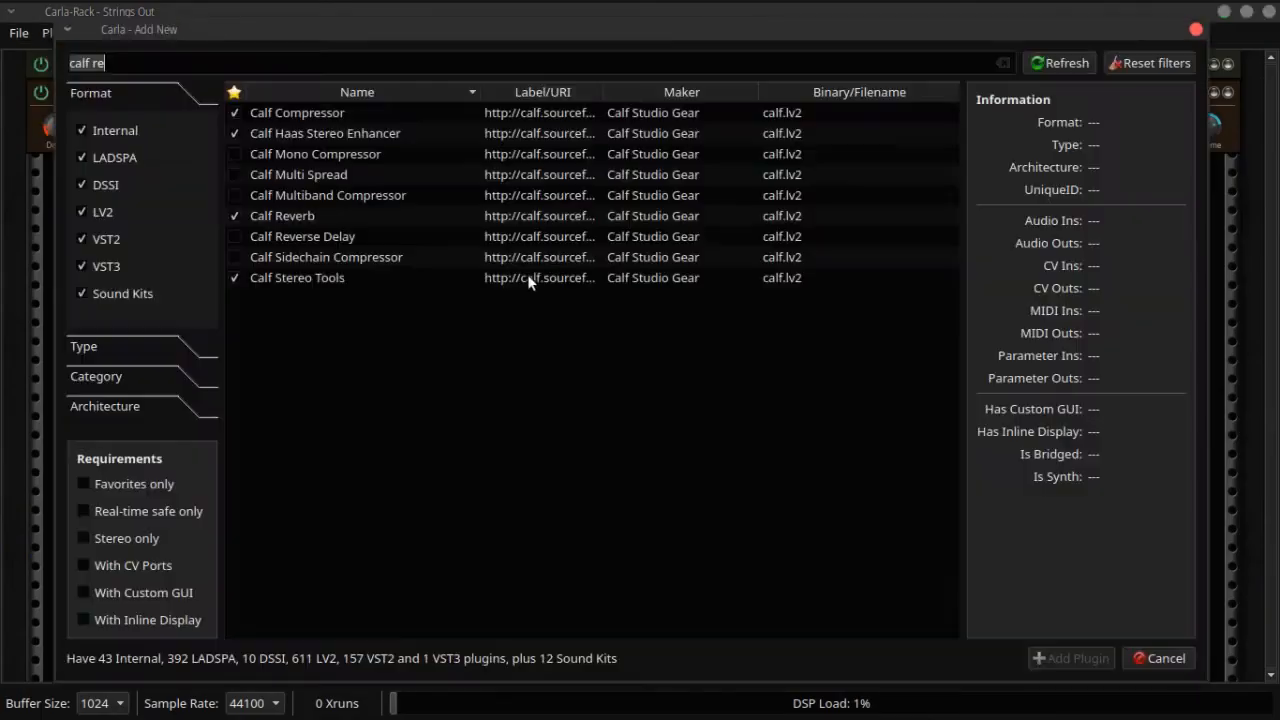
key(BackSpace)
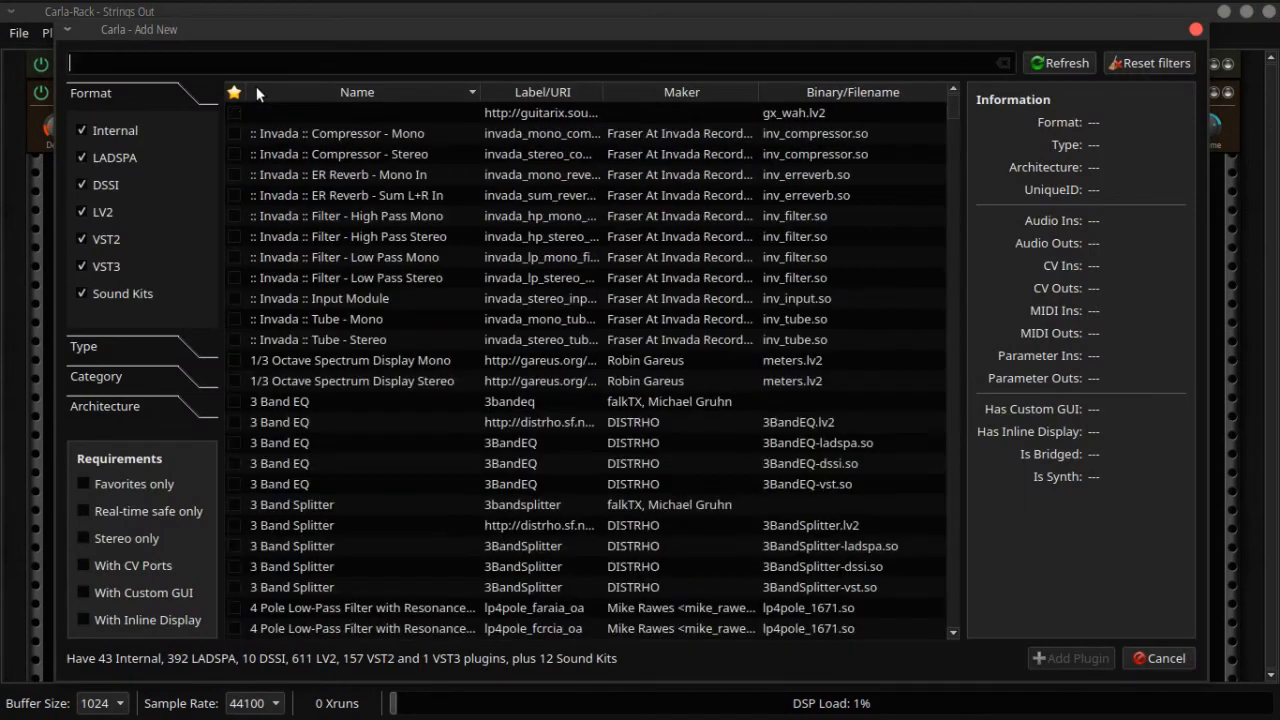
text(eq)
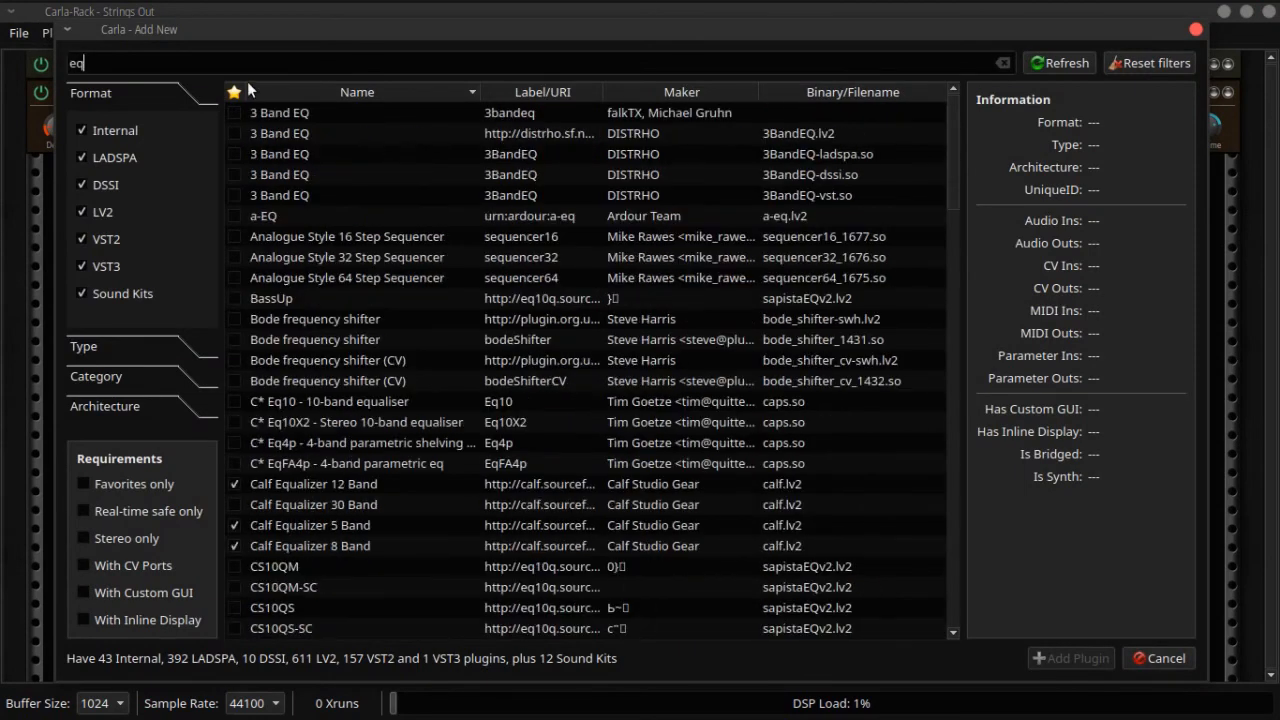
click(85, 484)
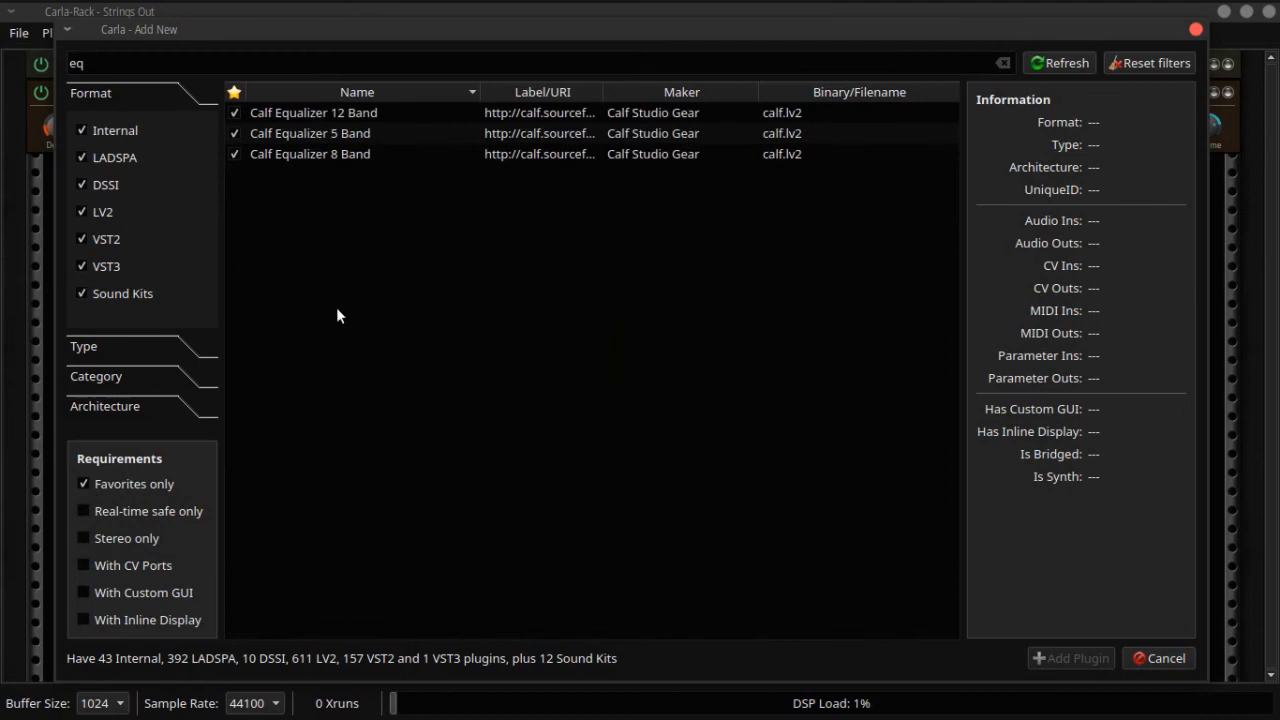
double_click(285, 155)
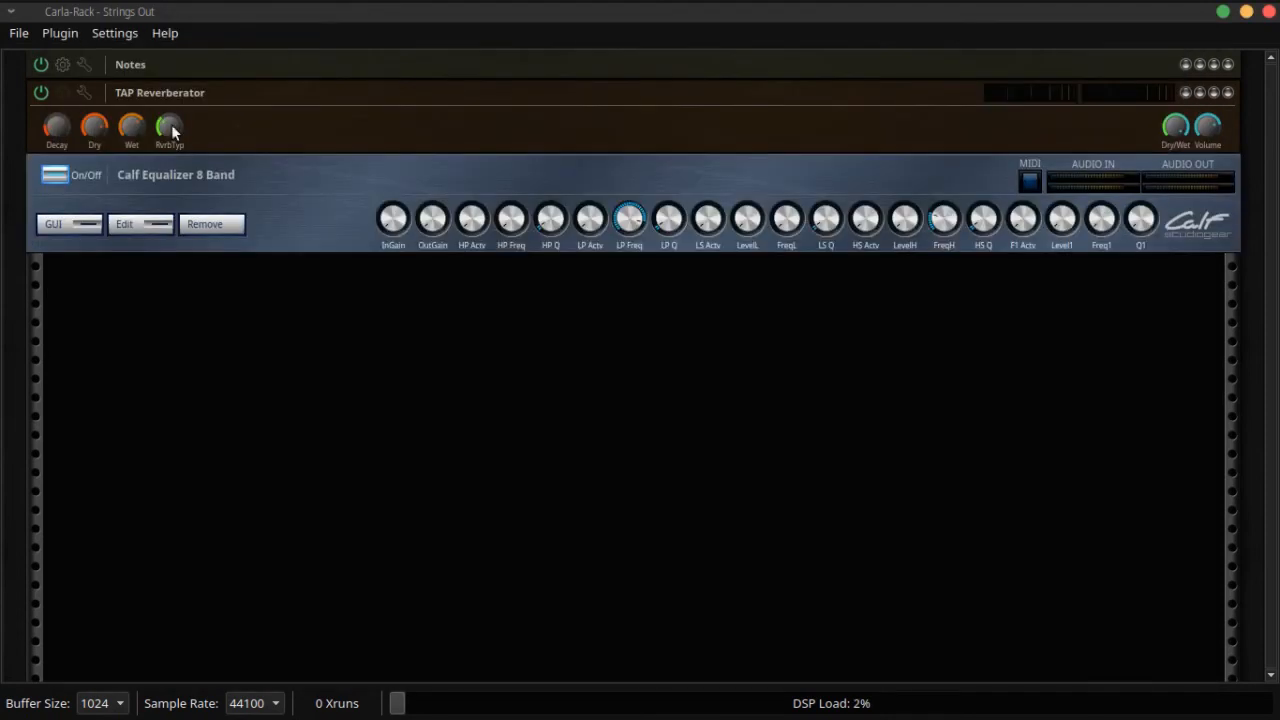
Step: Move Calf Equalizer 8 Band to the top of the Strings Out rack, above Notes and TAP Reverberator
right_click(247, 171)
click(292, 259)
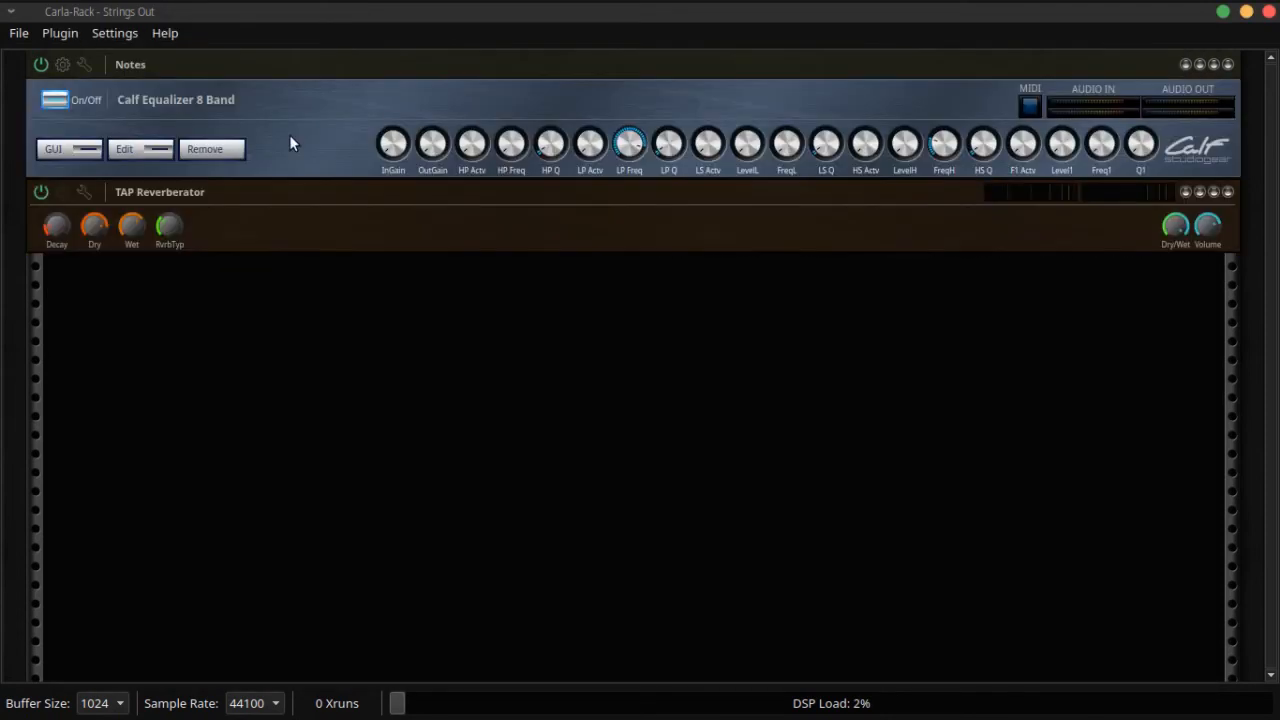
right_click(292, 130)
click(338, 216)
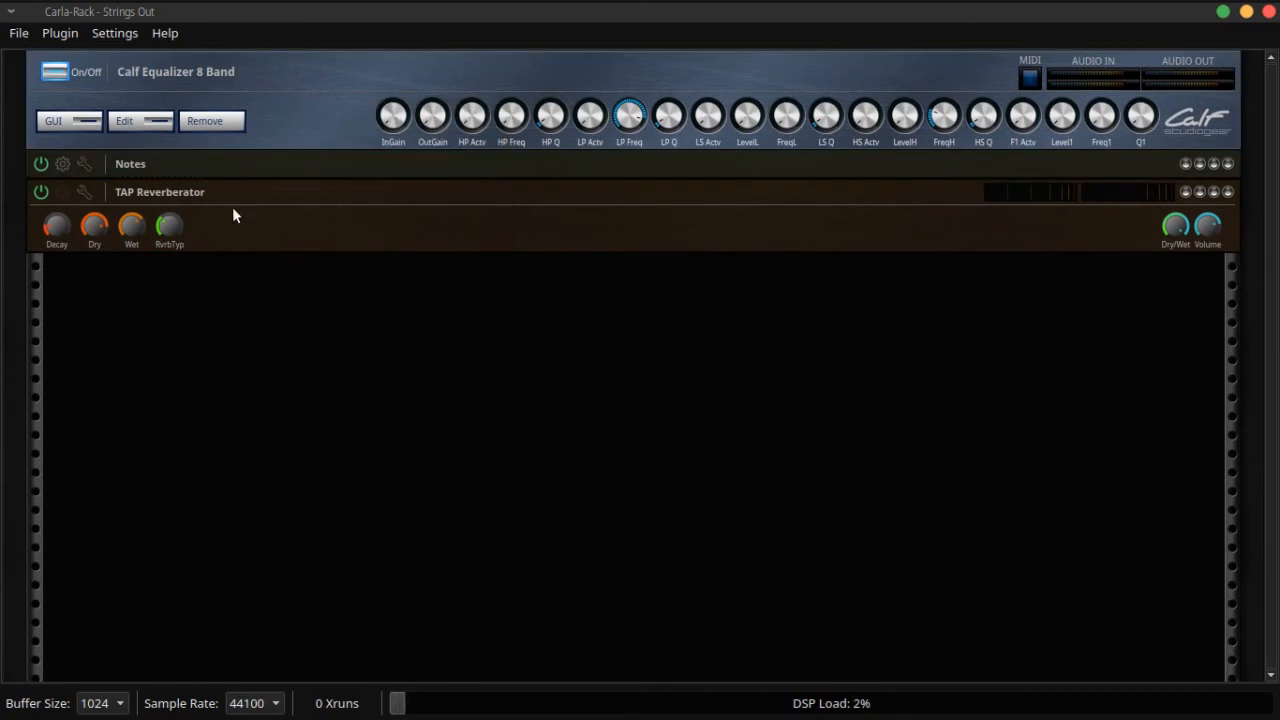
Step: In Calf Equalizer 8 Band's interface, enable the analyzer, highpass and lowshelf, and set the highpass frequency to about 79 Hz
click(90, 123)
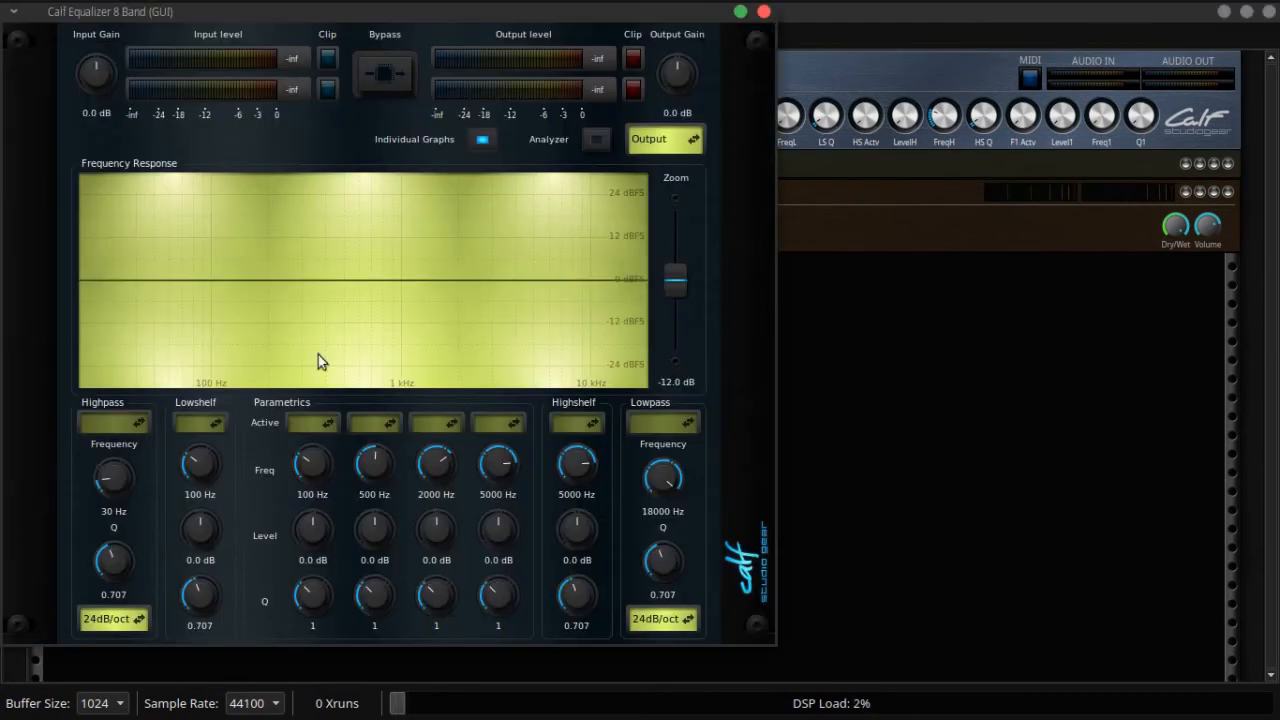
click(596, 139)
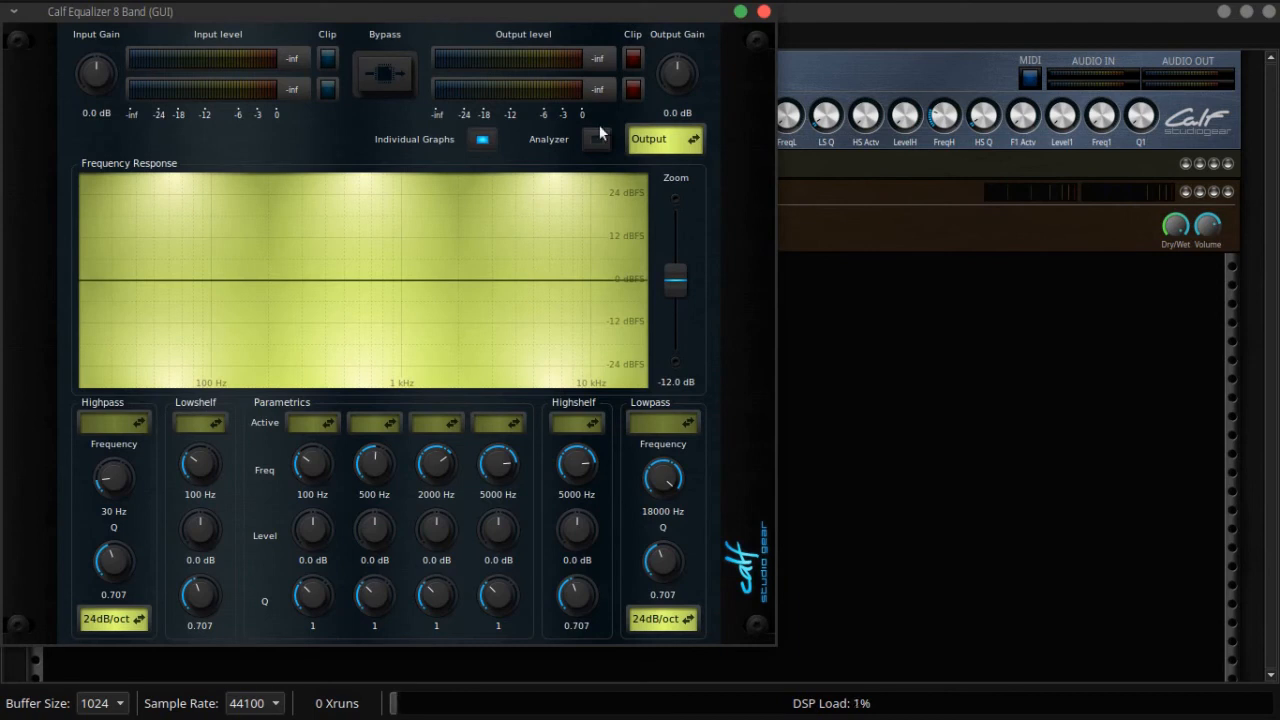
click(104, 420)
click(118, 452)
click(197, 422)
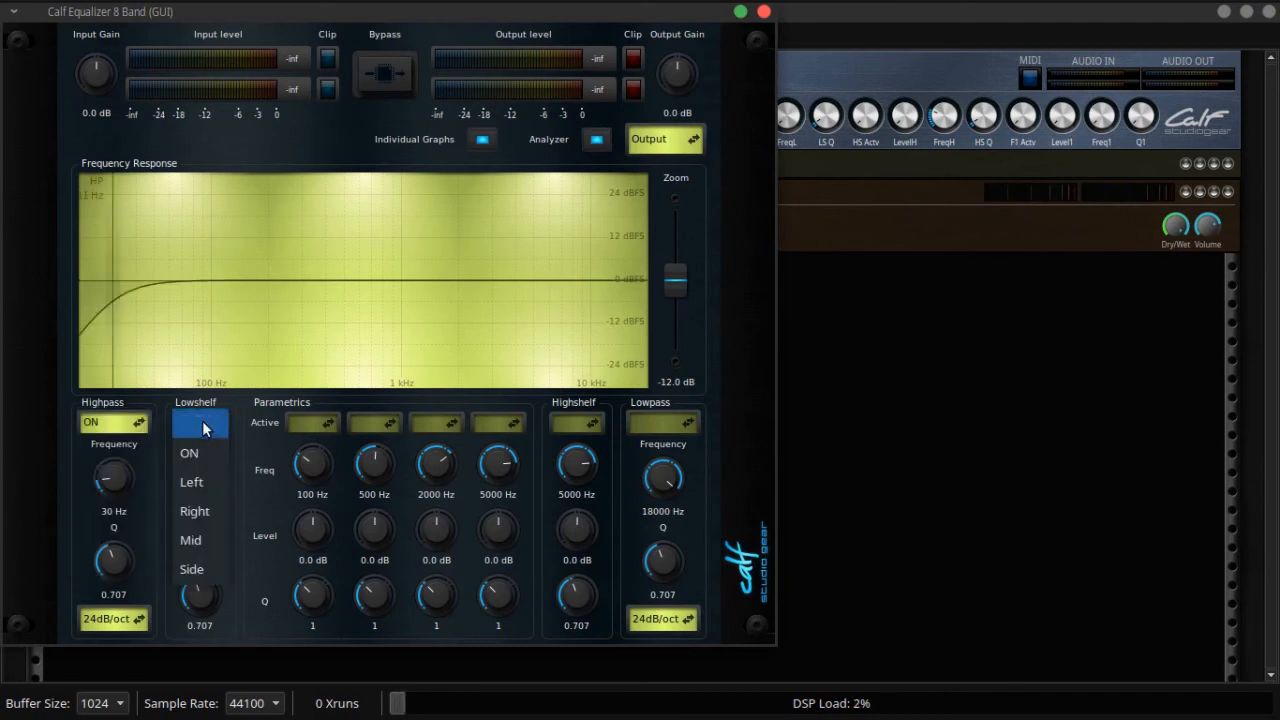
click(199, 450)
drag(100, 476, 124, 453)
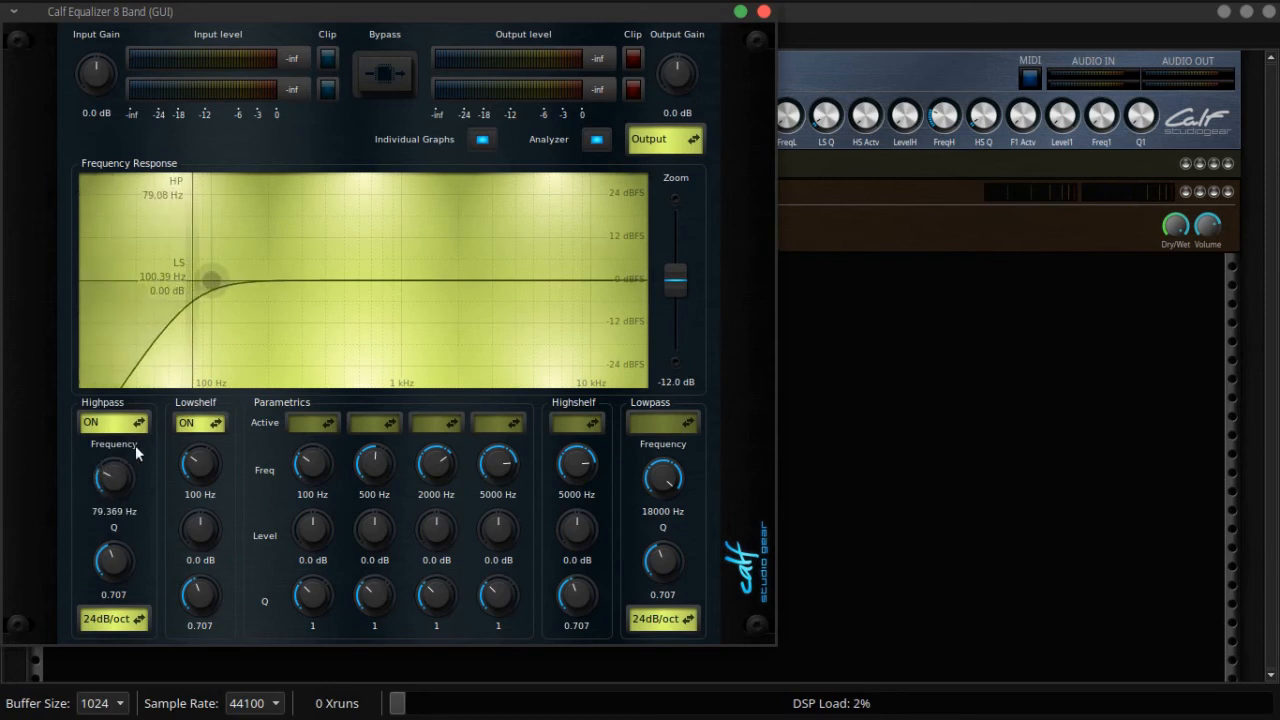
Step: Set the equalizer's lowshelf to about 218 Hz and -15.4 dB, with a Q of 0.562
click(183, 430)
click(249, 421)
drag(211, 279, 274, 337)
scroll(275, 335, down, 5)
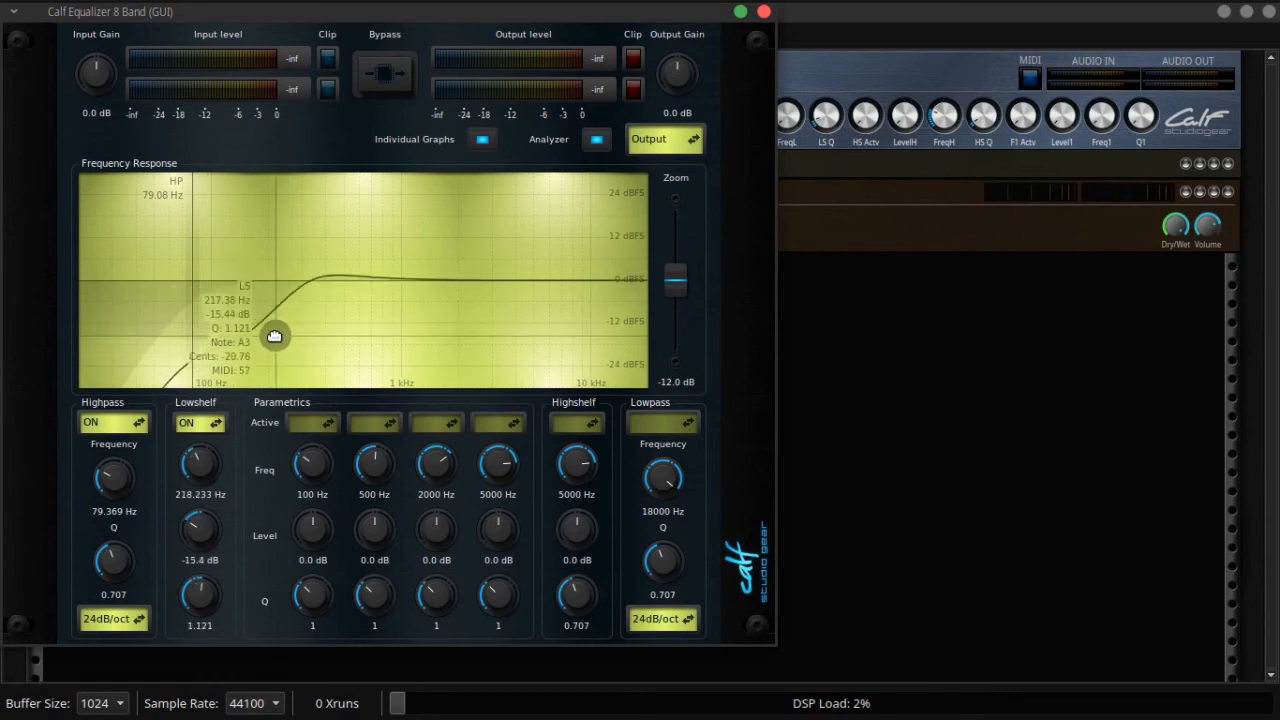
scroll(277, 335, down, 2)
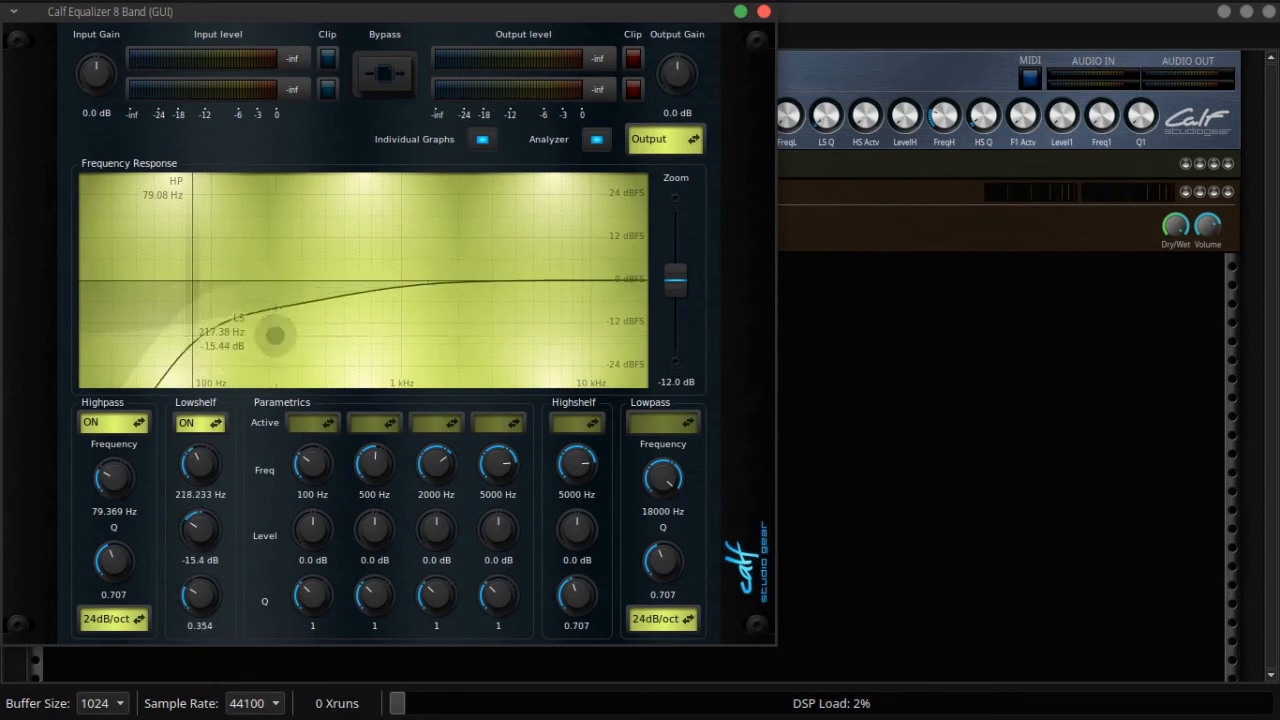
scroll(275, 335, up, 5)
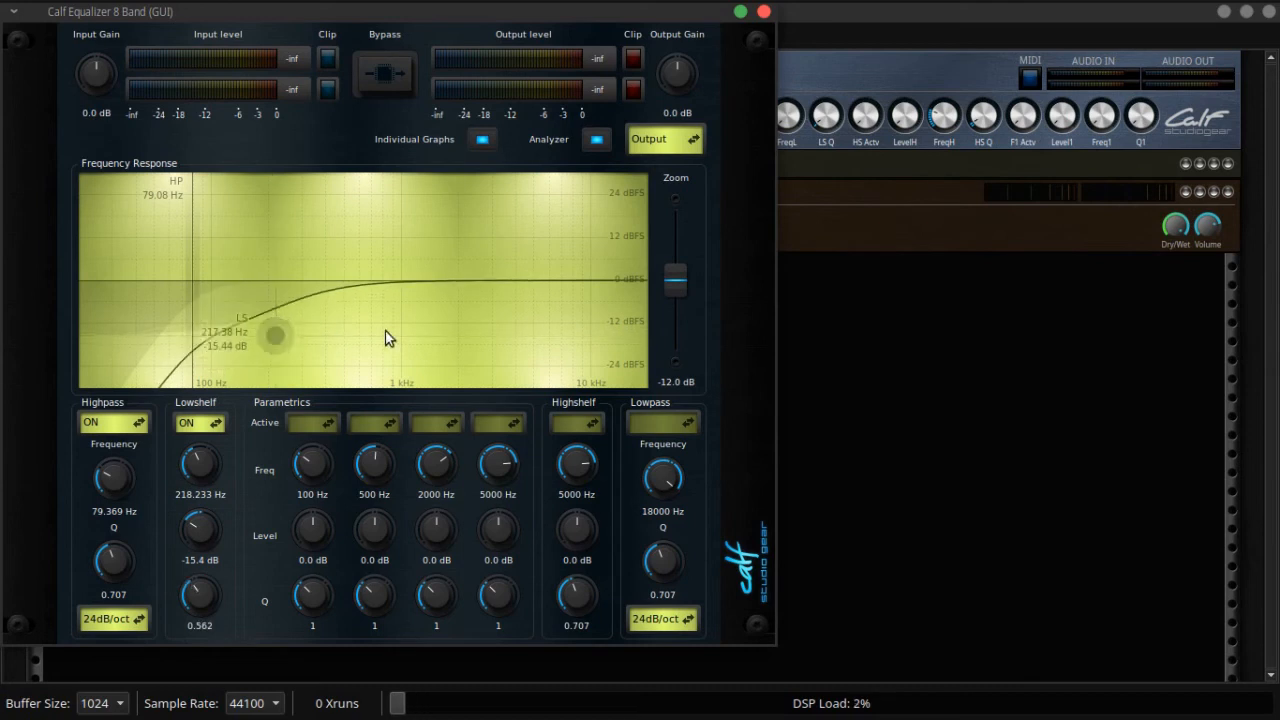
Step: Enable the highshelf, set it to about 4453 Hz and 4.9 dB, and close the equalizer's interface
click(578, 422)
click(568, 454)
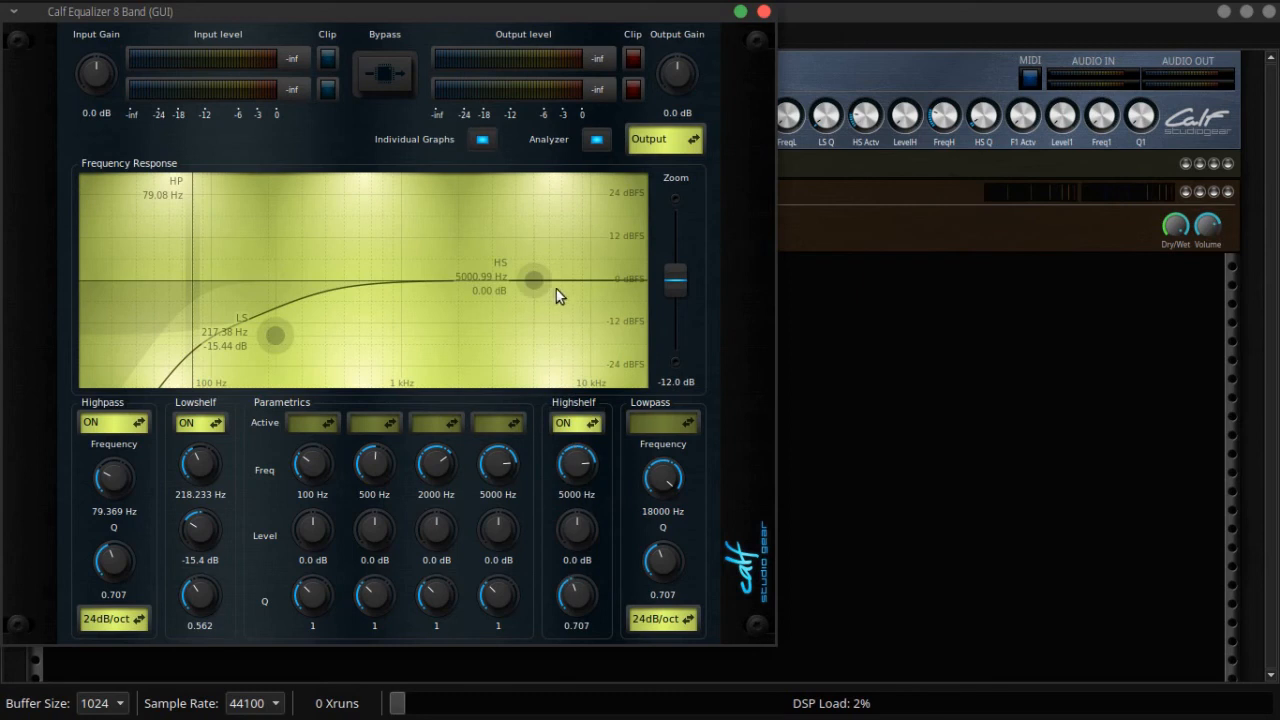
drag(534, 280, 532, 267)
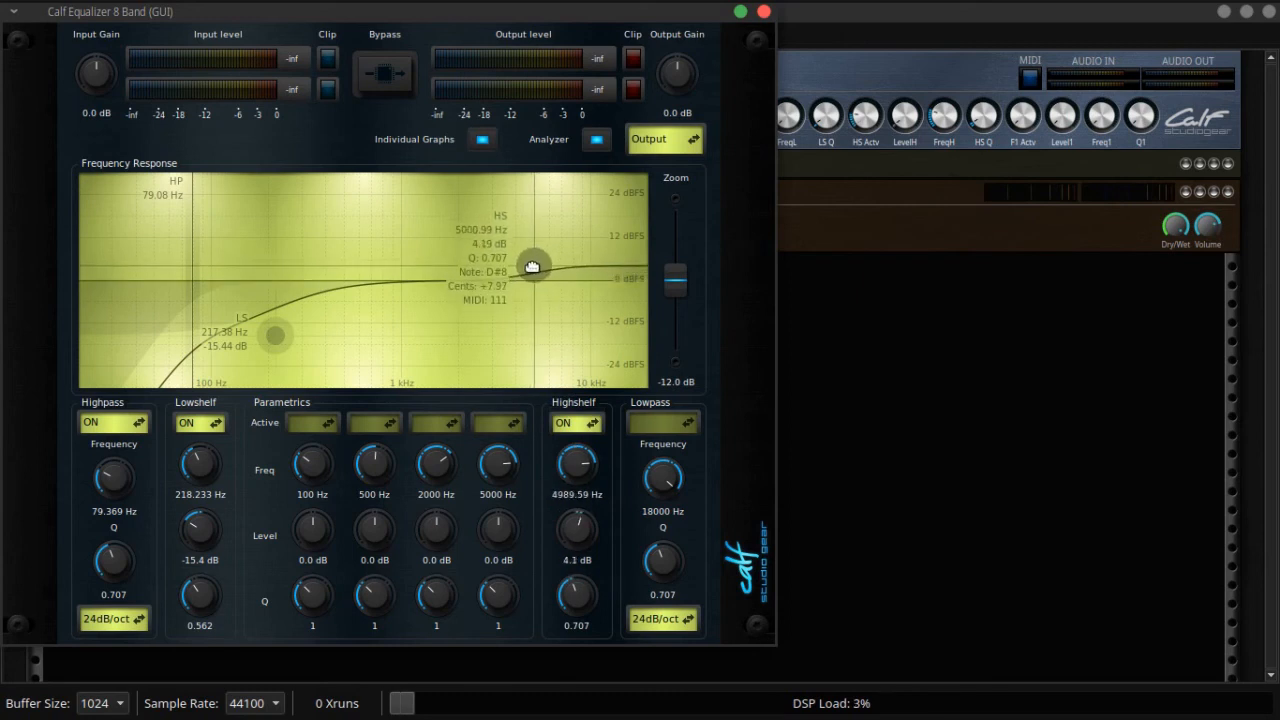
drag(532, 267, 522, 263)
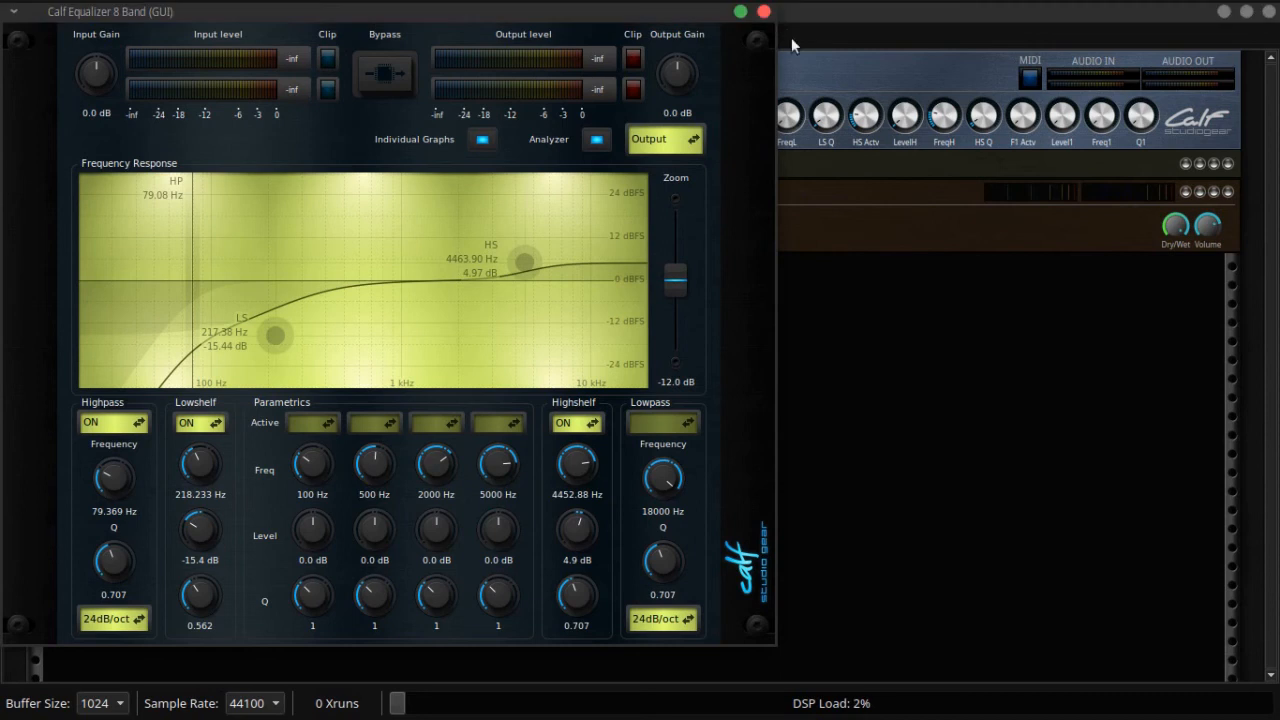
click(764, 12)
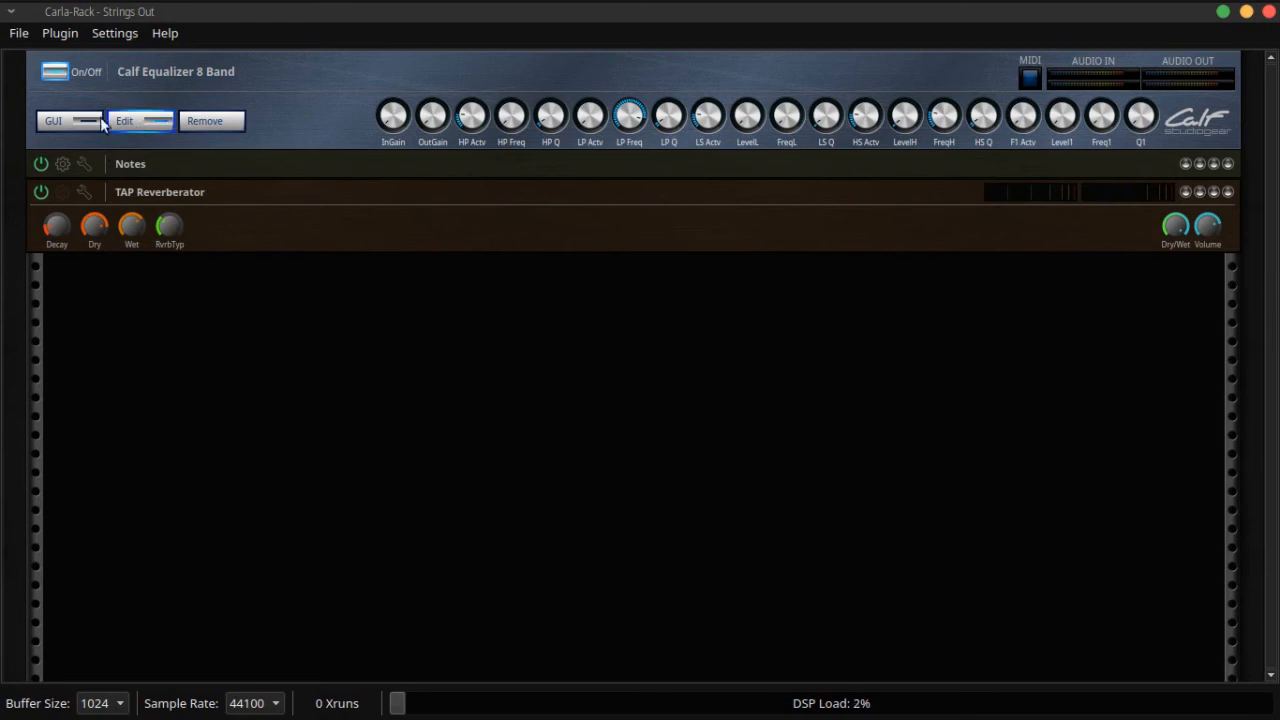
Step: Review the equalizer's curve and the reverb types with their decay times in Notes, closing each window
click(70, 121)
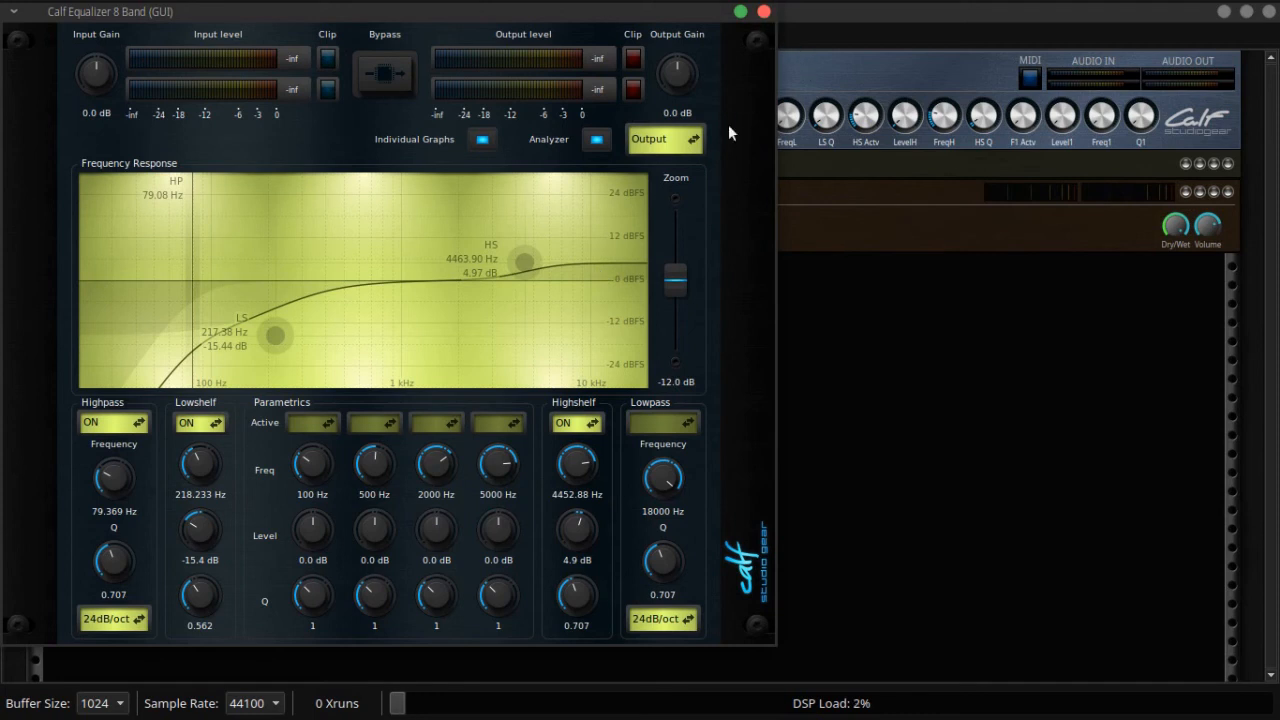
click(764, 12)
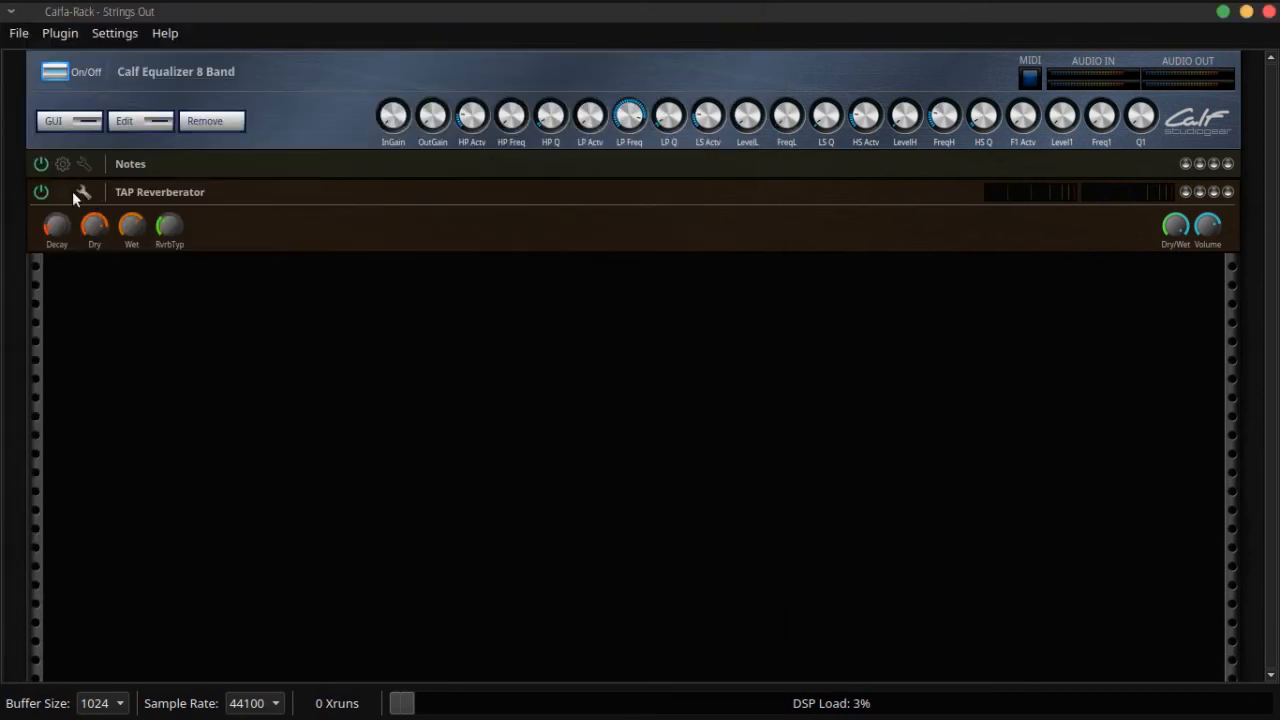
click(62, 164)
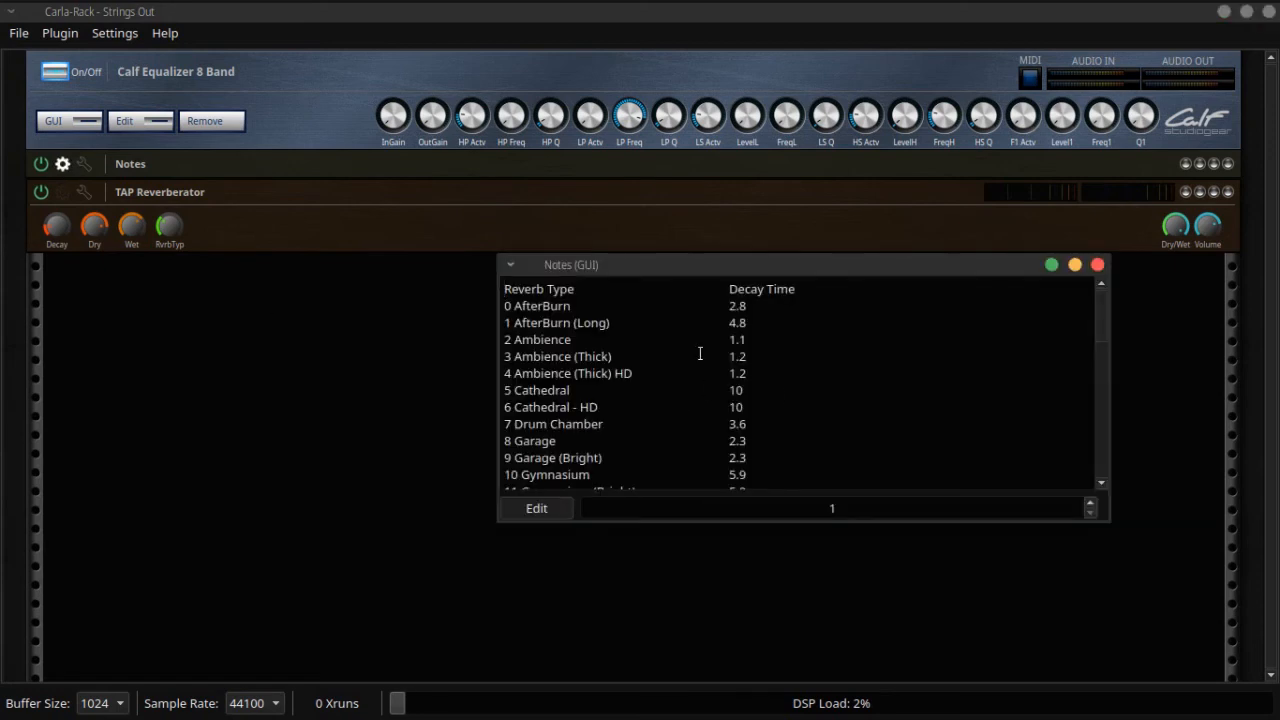
scroll(699, 354, down, 4)
scroll(618, 346, up, 1)
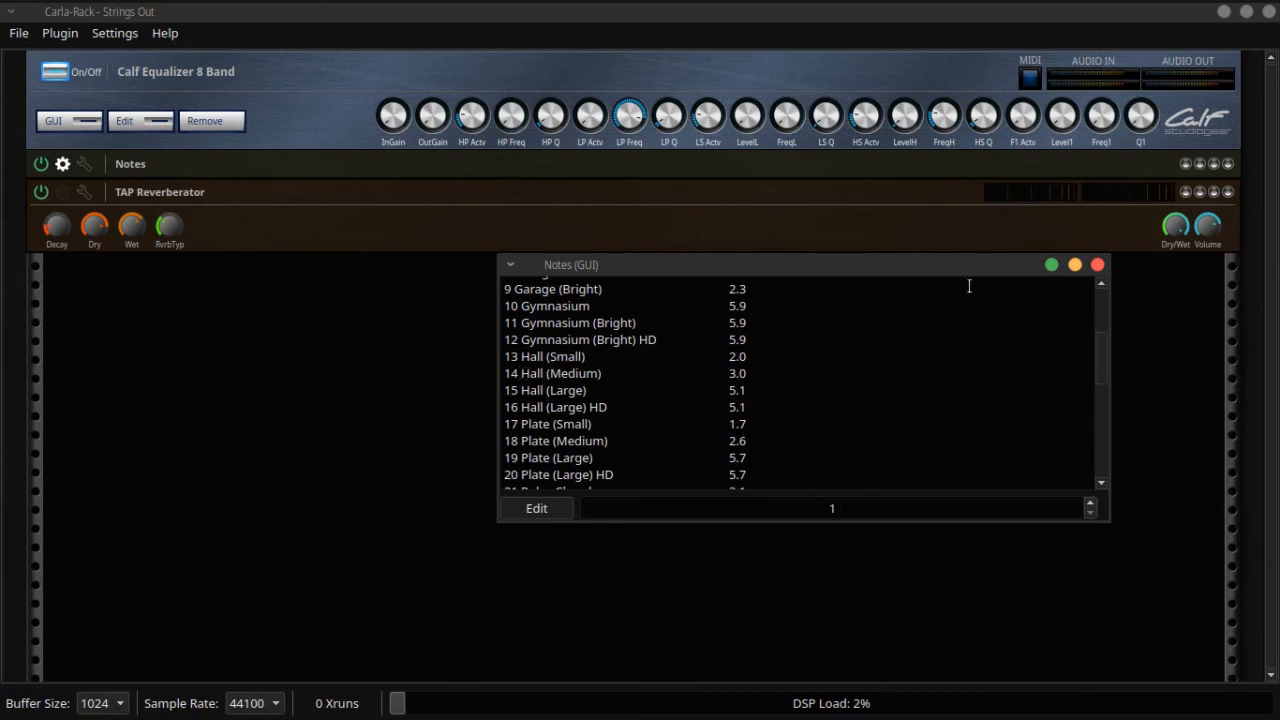
click(1097, 264)
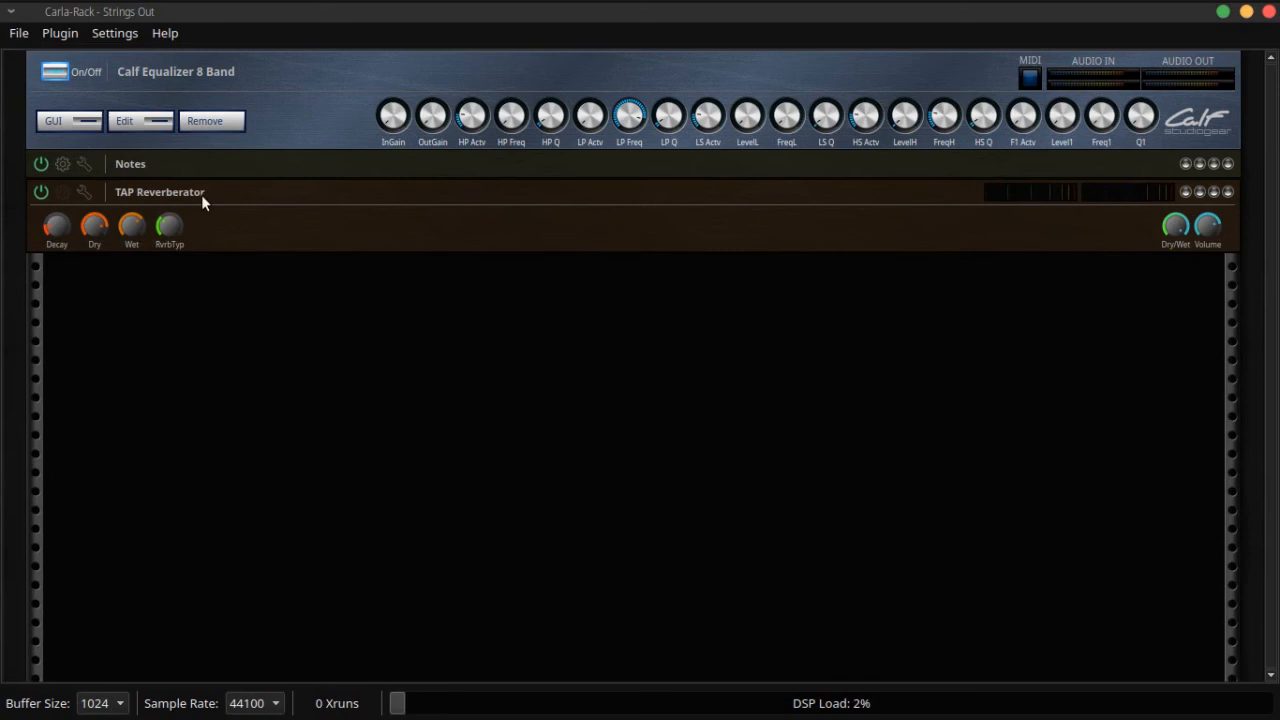
Step: Open TAP Reverberator's parameters and set Decay to 3300 ms, Dry Level to -3.2 dB and Wet Level to -12 dB
click(85, 193)
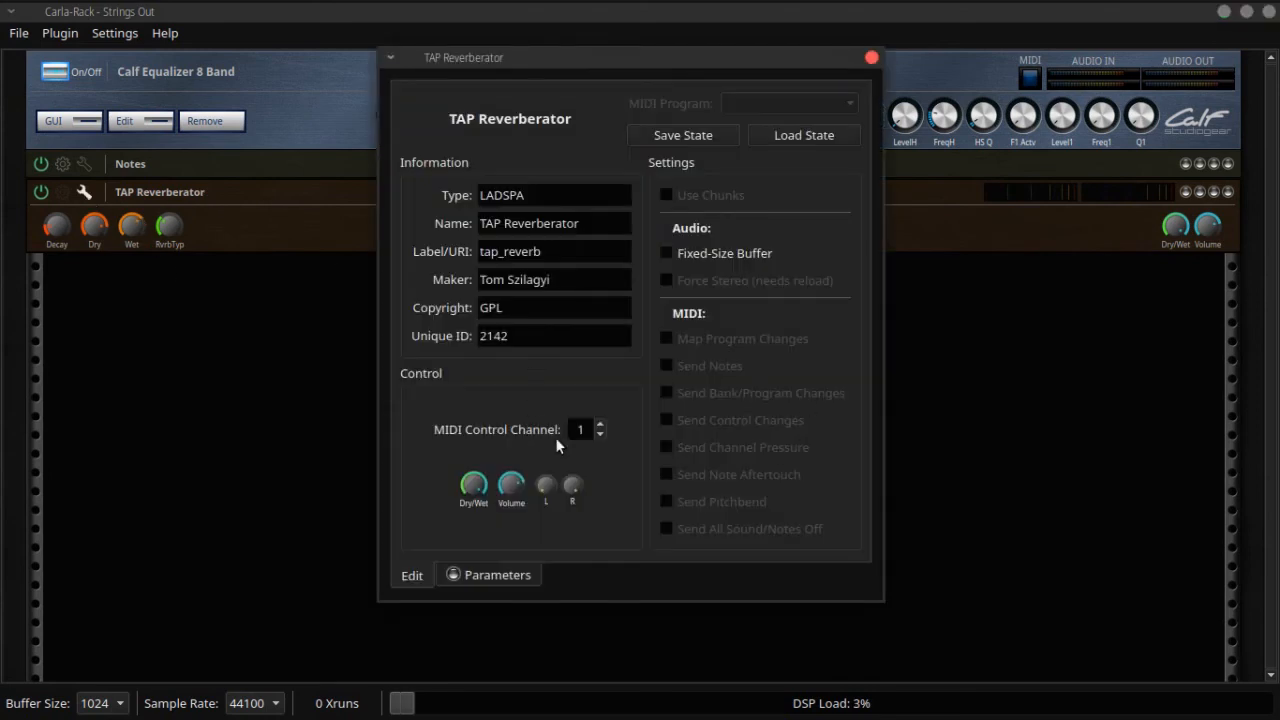
click(512, 579)
scroll(637, 291, up, 1)
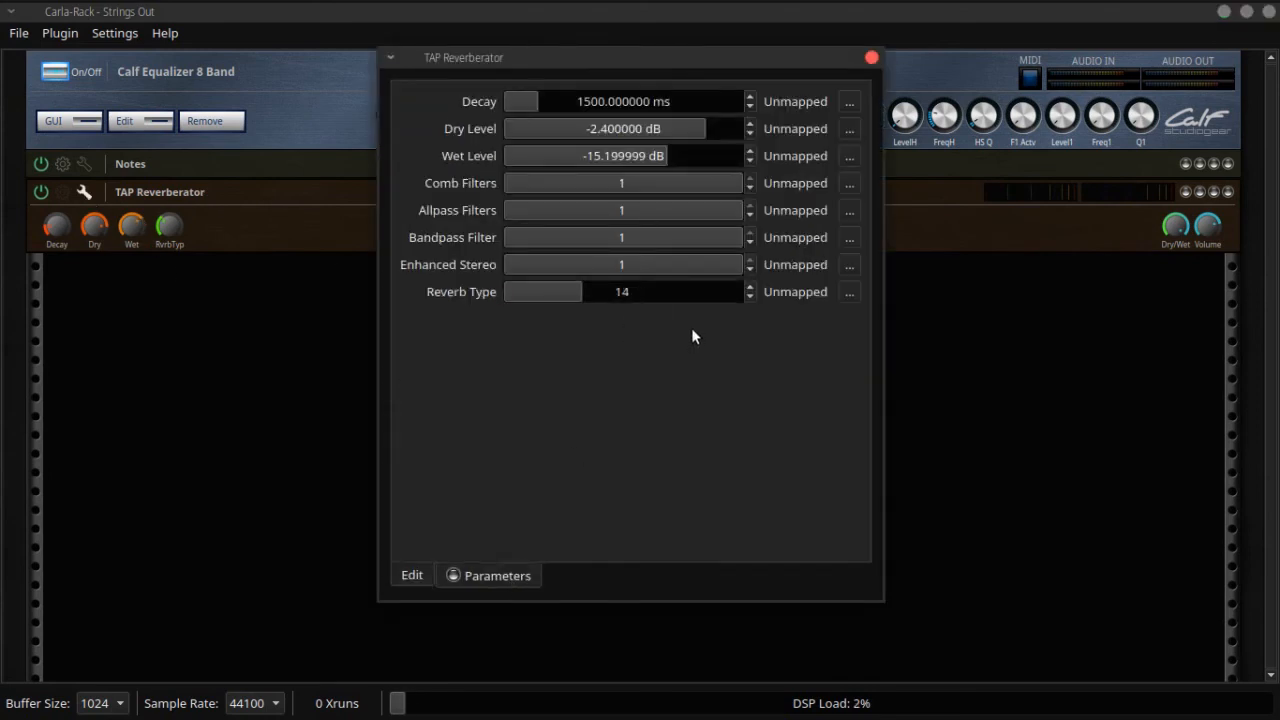
scroll(662, 156, up, 2)
scroll(676, 140, down, 1)
scroll(582, 102, up, 1)
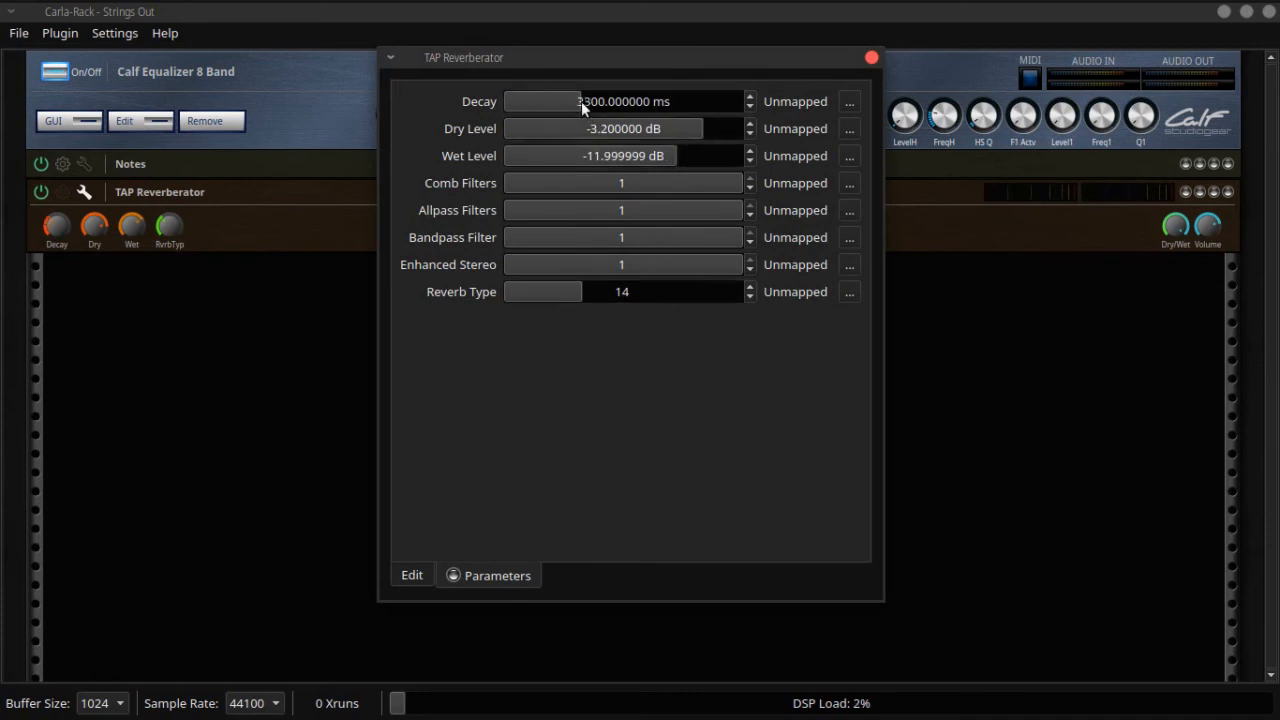
Step: Lower TAP Reverberator's Decay, and close its parameters and the Strings Out rack
scroll(540, 113, down, 1)
drag(541, 108, 549, 108)
click(870, 57)
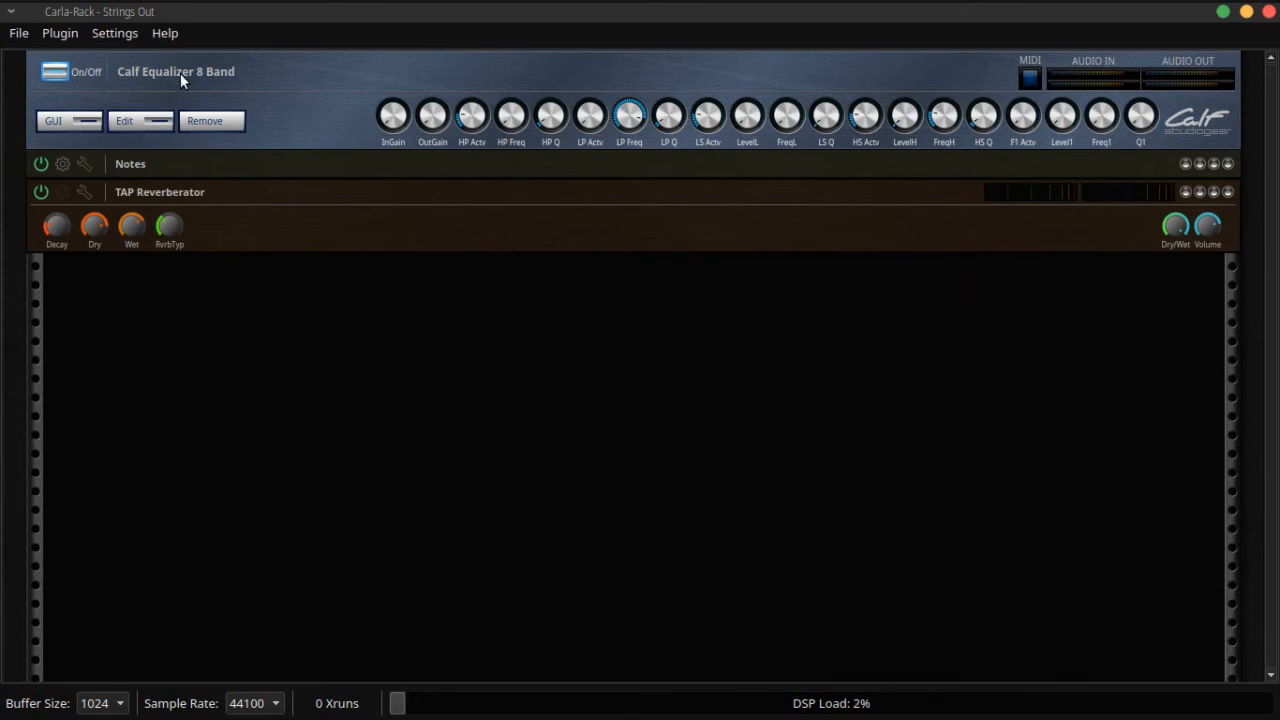
click(1268, 11)
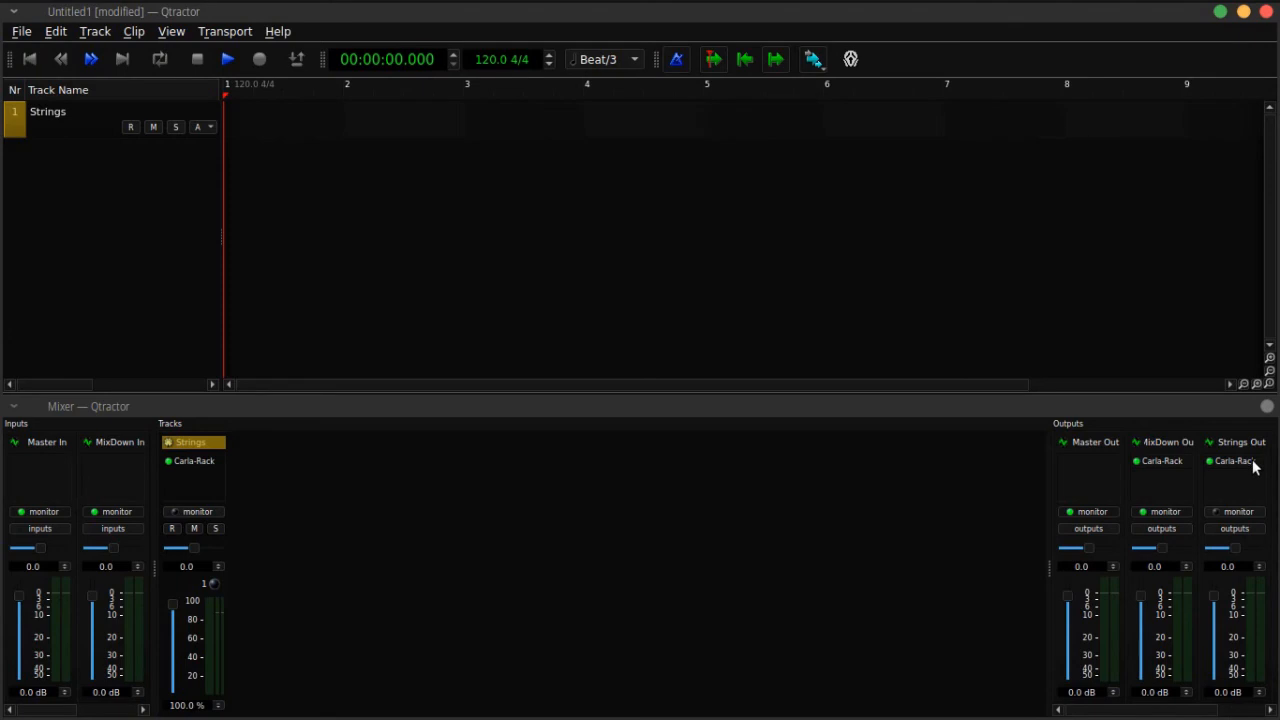
Step: Open the MixDown Out bus's Carla-Rack and add Calf Compressor, found with the search "comp"
double_click(1170, 460)
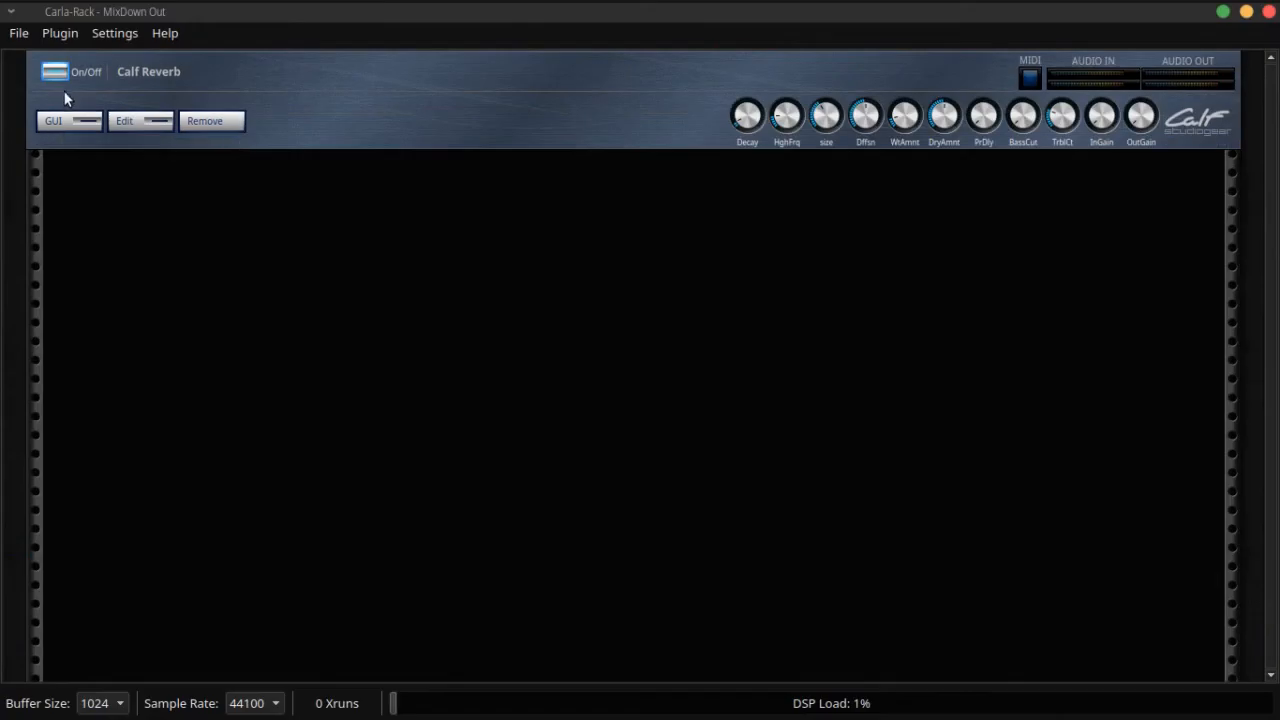
click(60, 35)
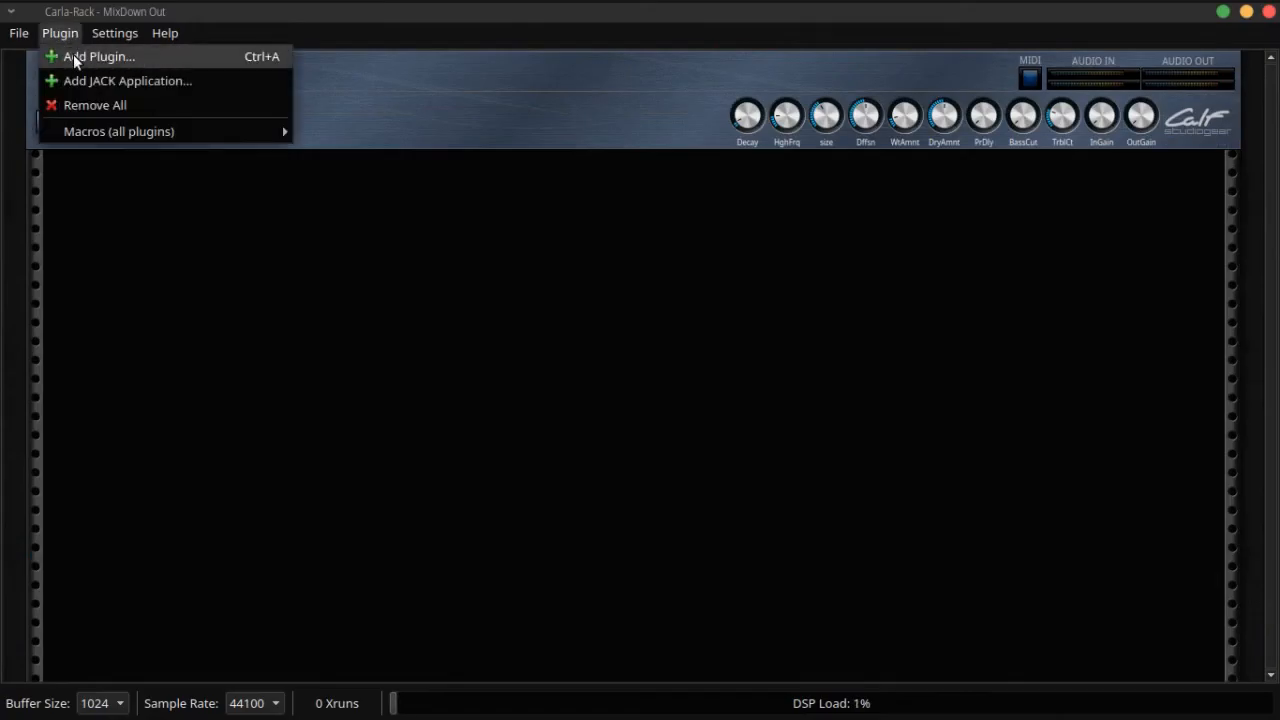
click(75, 62)
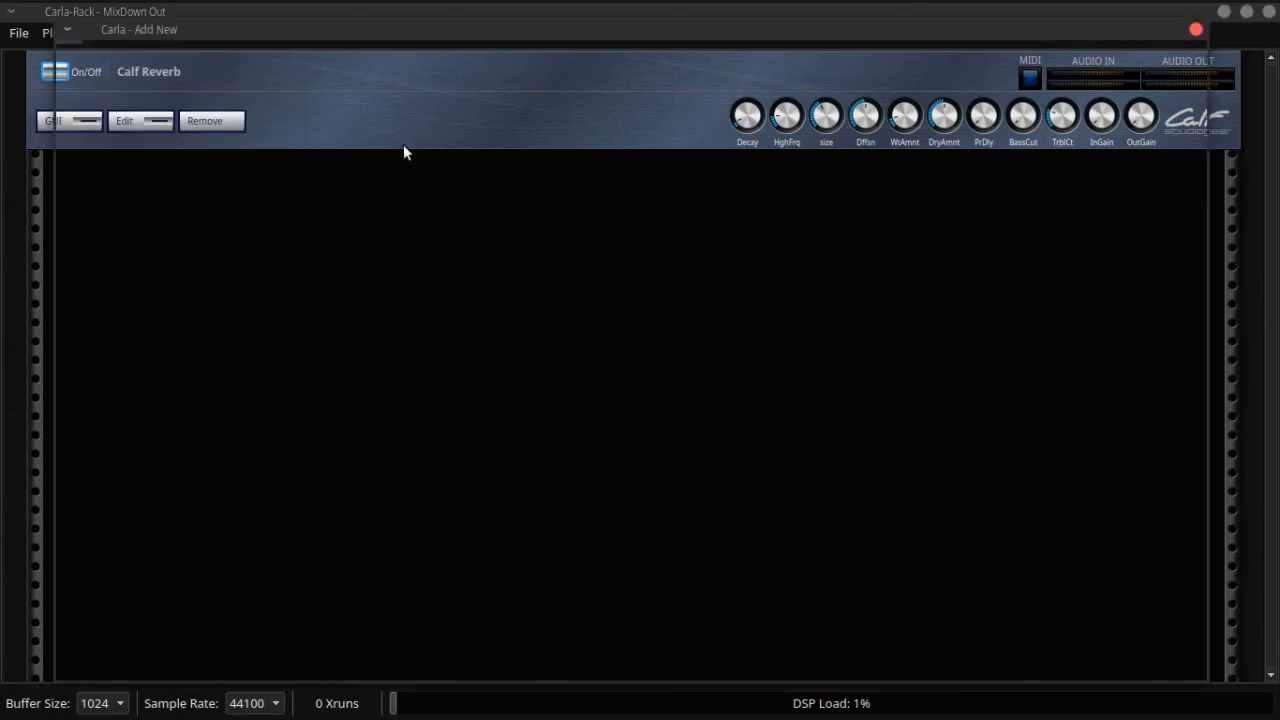
key(BackSpace)
key(BackSpace)
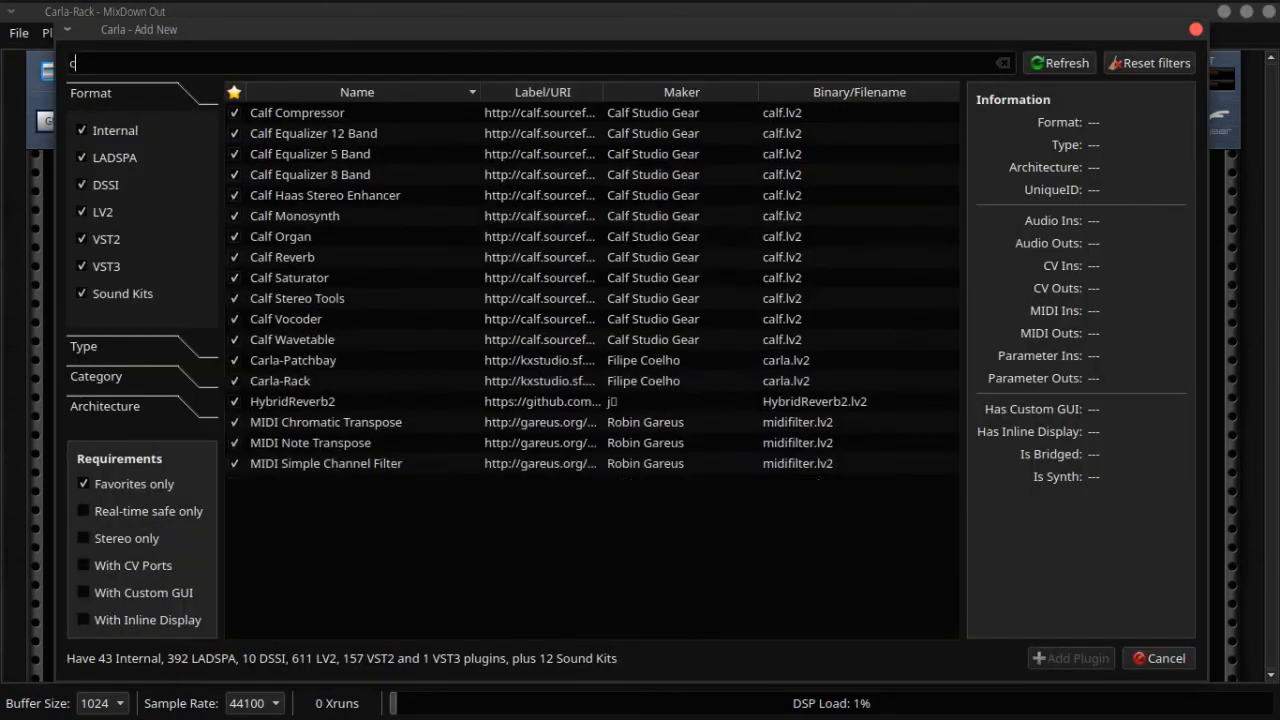
text(comp)
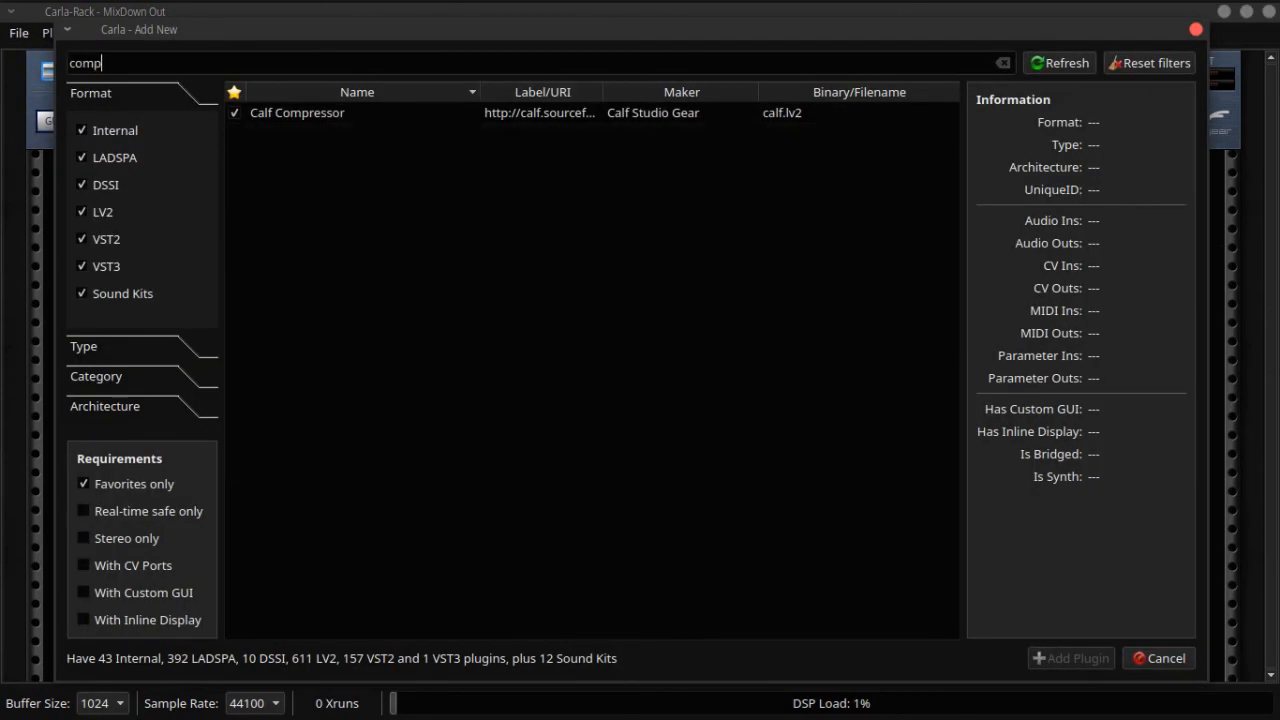
double_click(357, 112)
Step: Move Calf Compressor above Calf Reverb and add Calf Equalizer 12 Band, found with the search "eq"
right_click(343, 195)
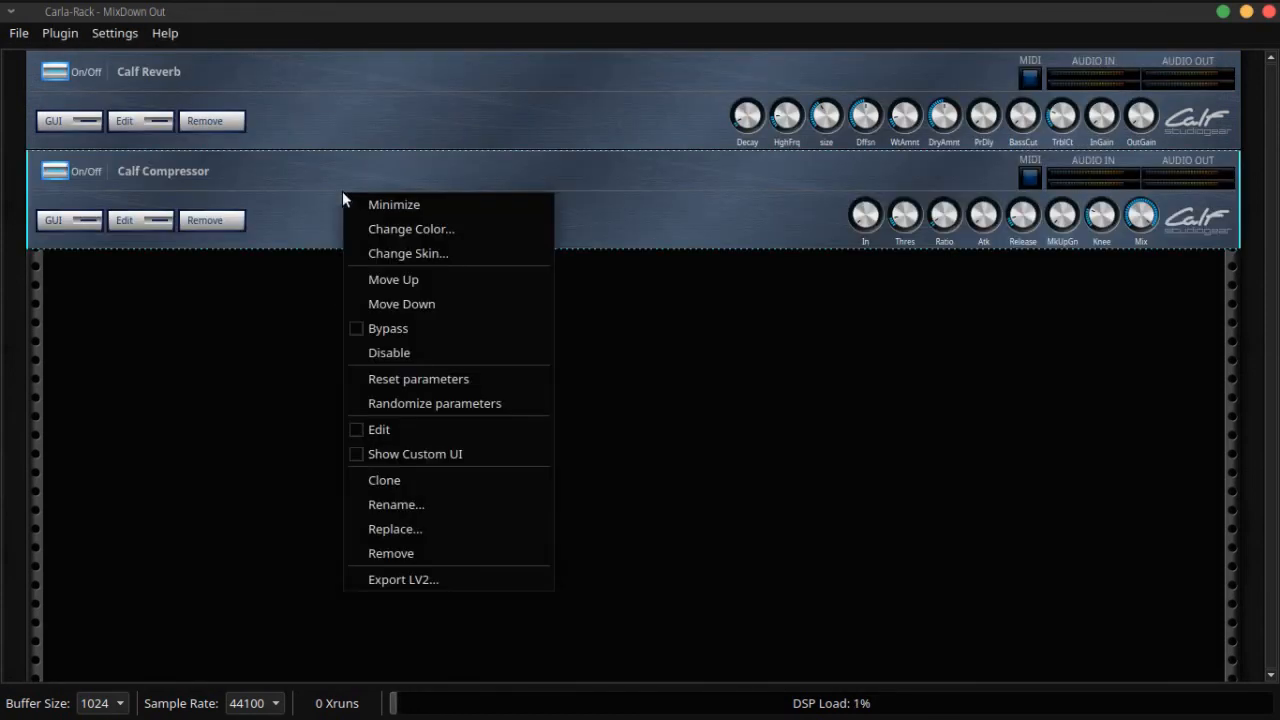
click(410, 280)
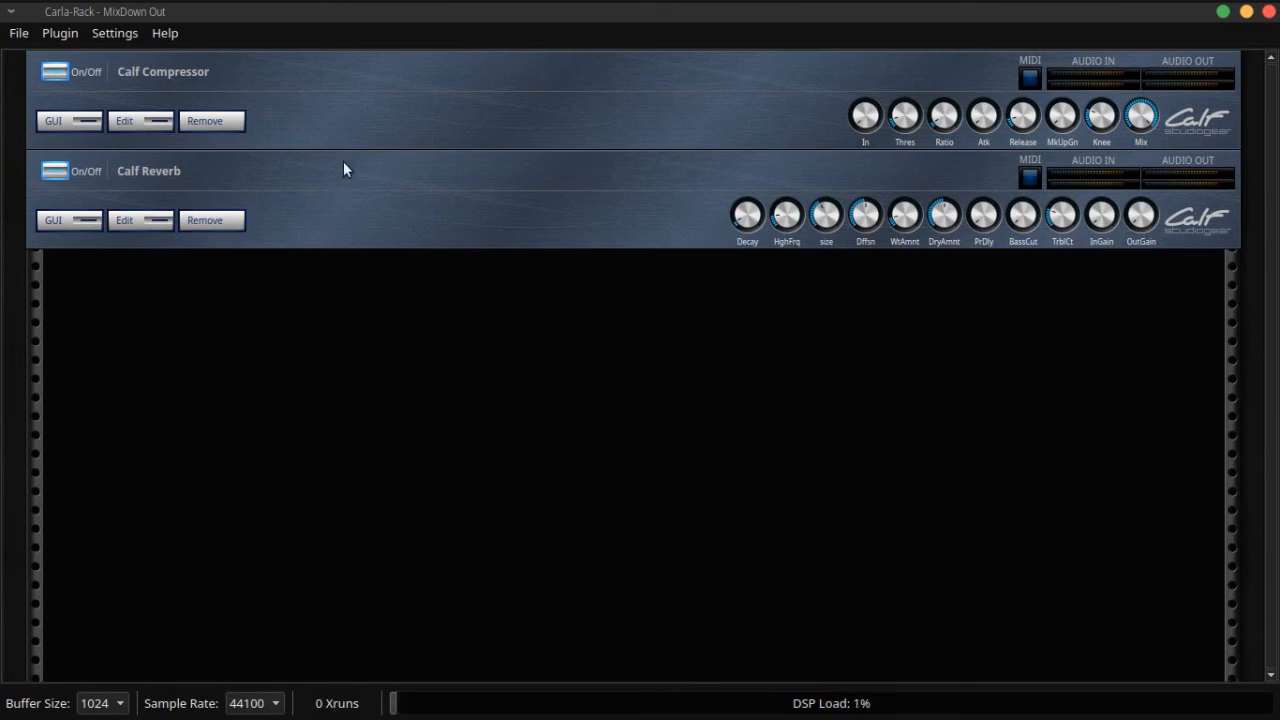
click(98, 35)
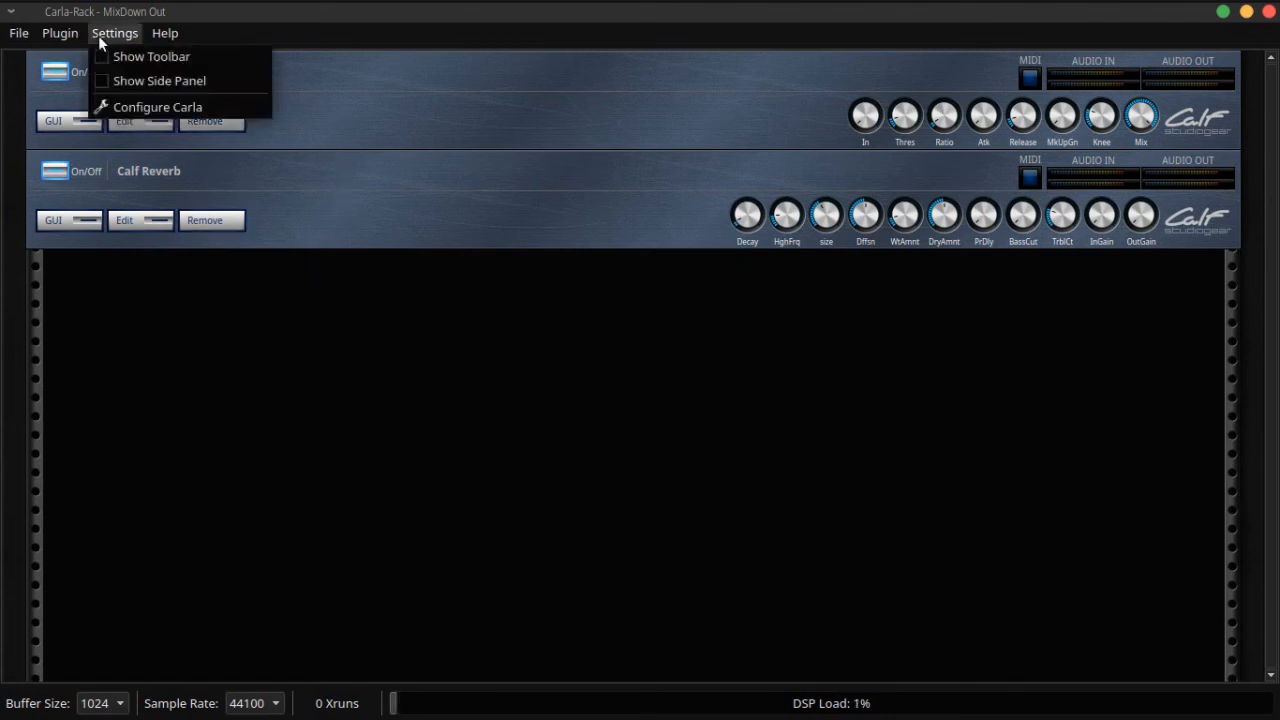
mouse_move(75, 36)
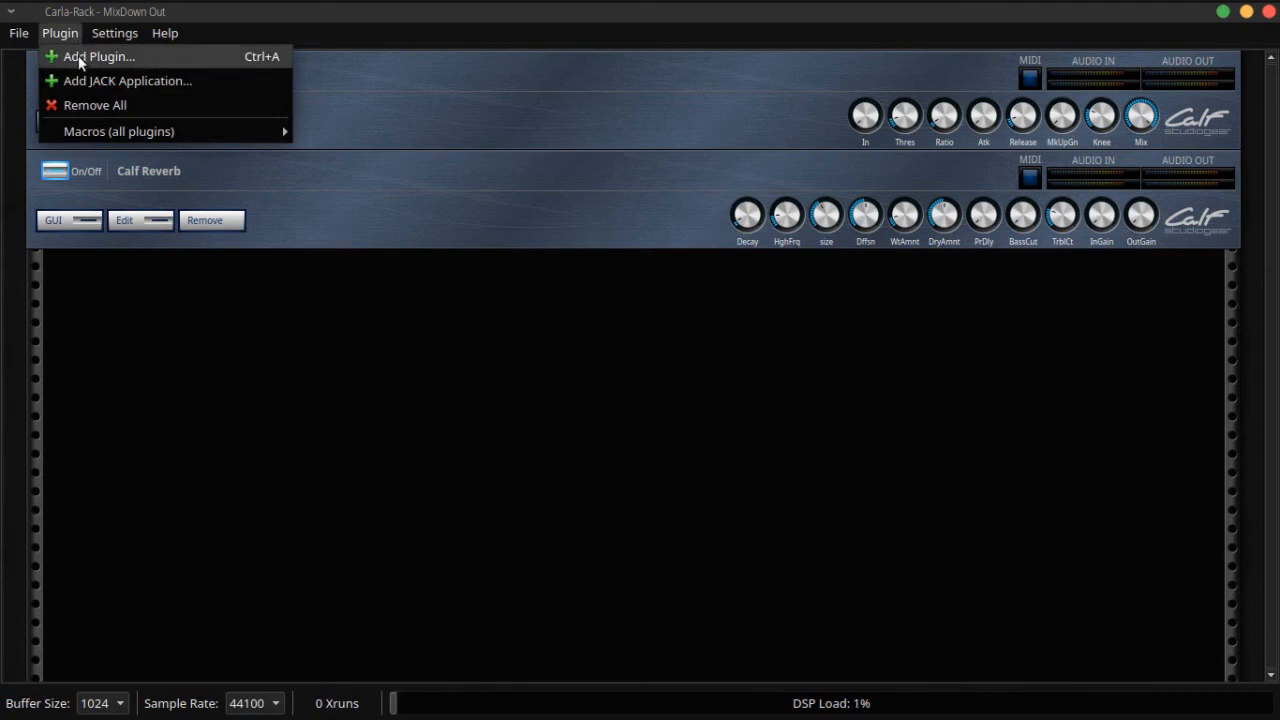
click(80, 60)
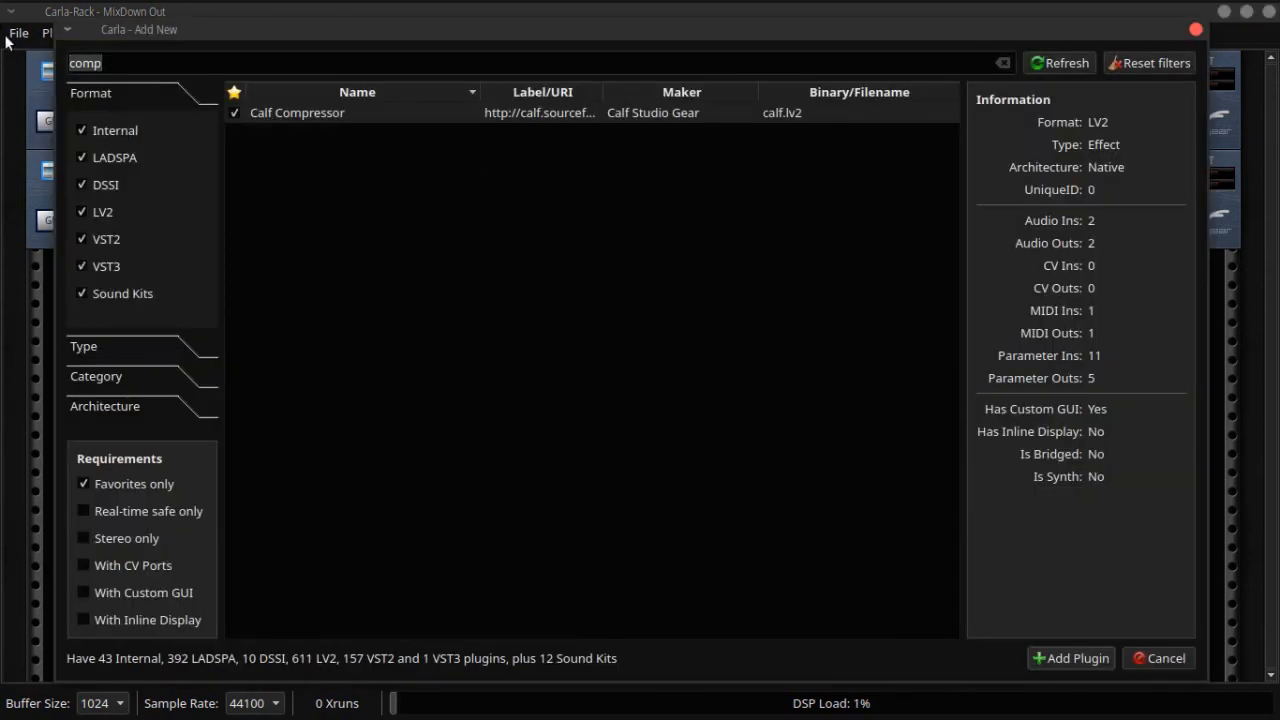
key(BackSpace)
text(eq)
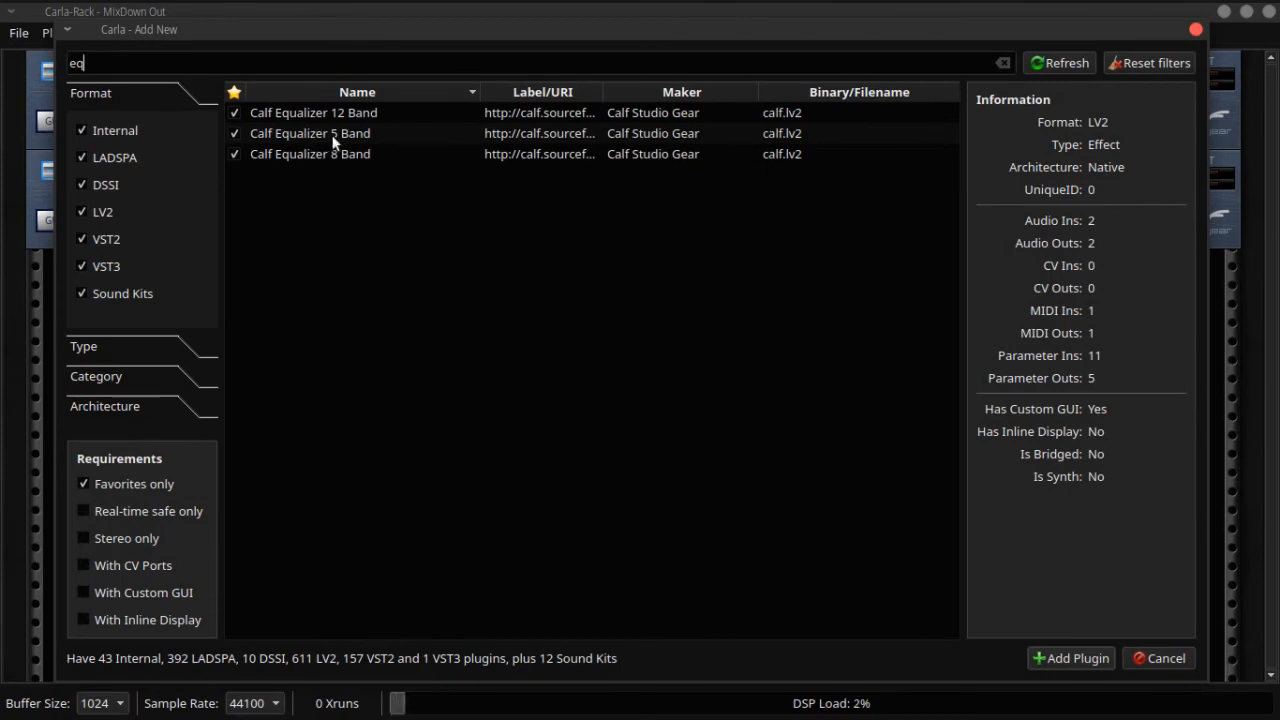
double_click(349, 114)
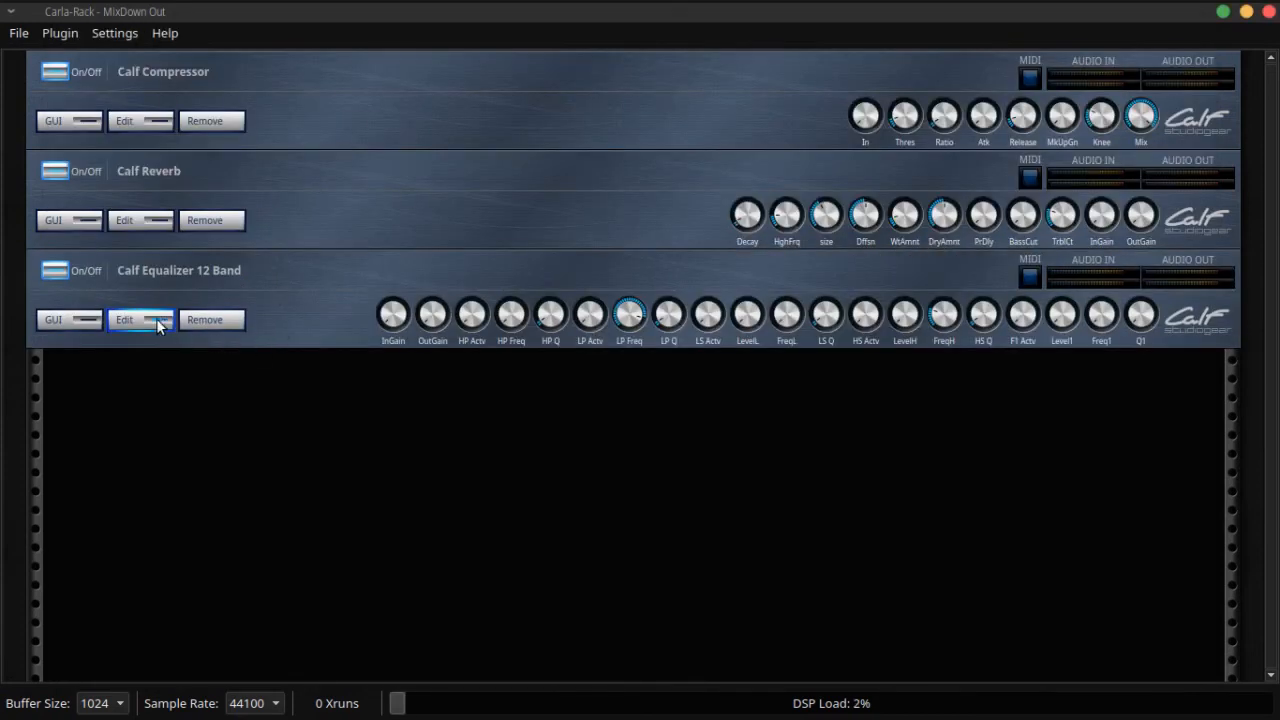
Step: Open Calf Equalizer 12 Band's interface and switch on its analyzer, the highpass and the lowpass filter
click(84, 324)
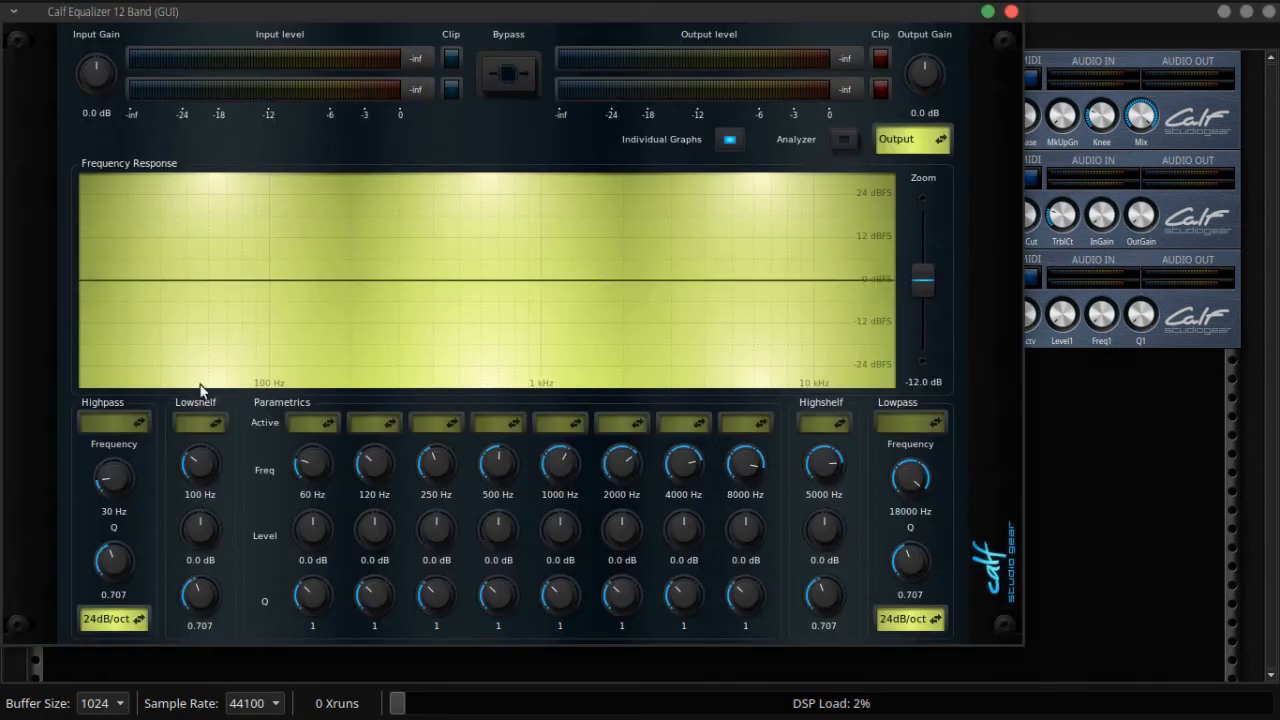
click(845, 139)
click(135, 420)
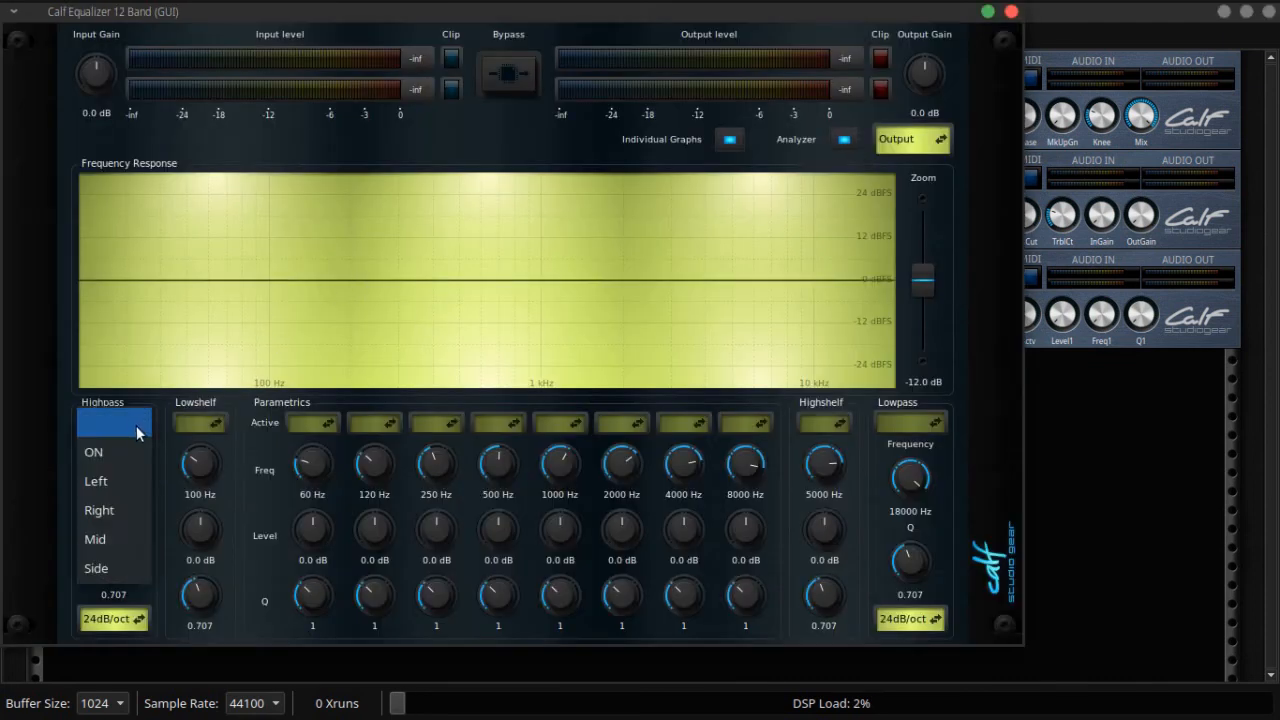
click(100, 448)
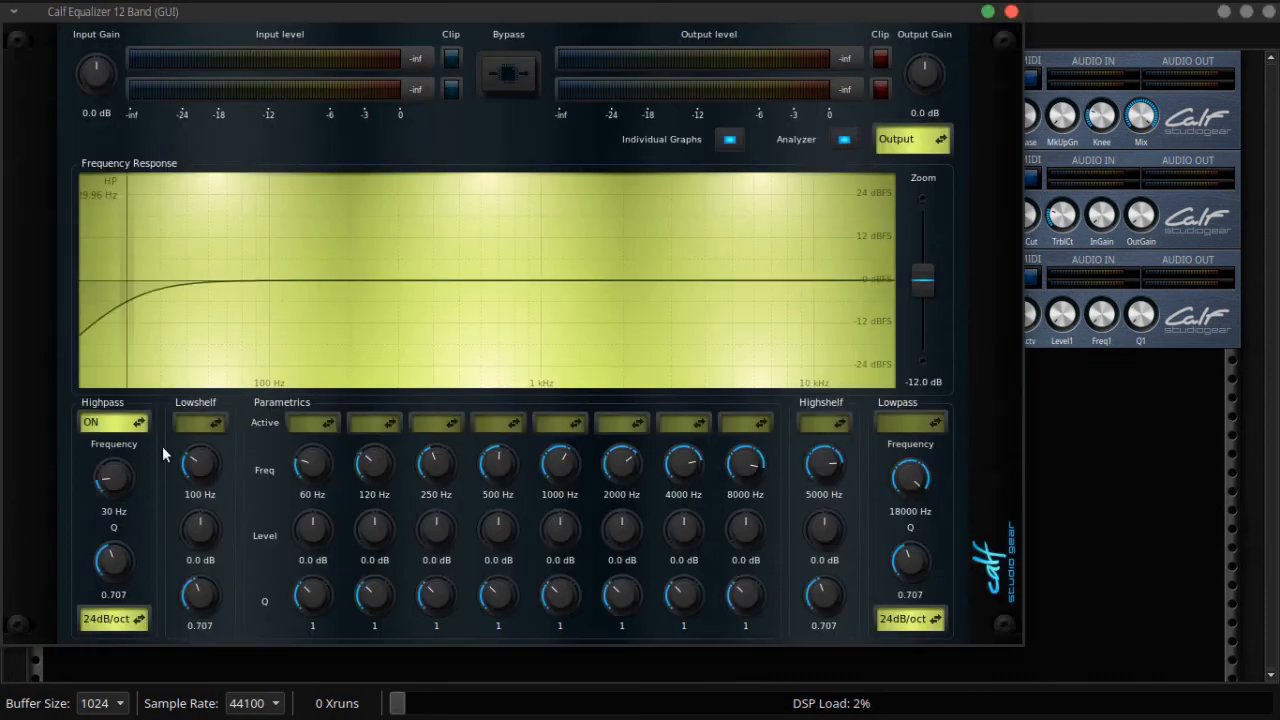
click(916, 424)
click(905, 451)
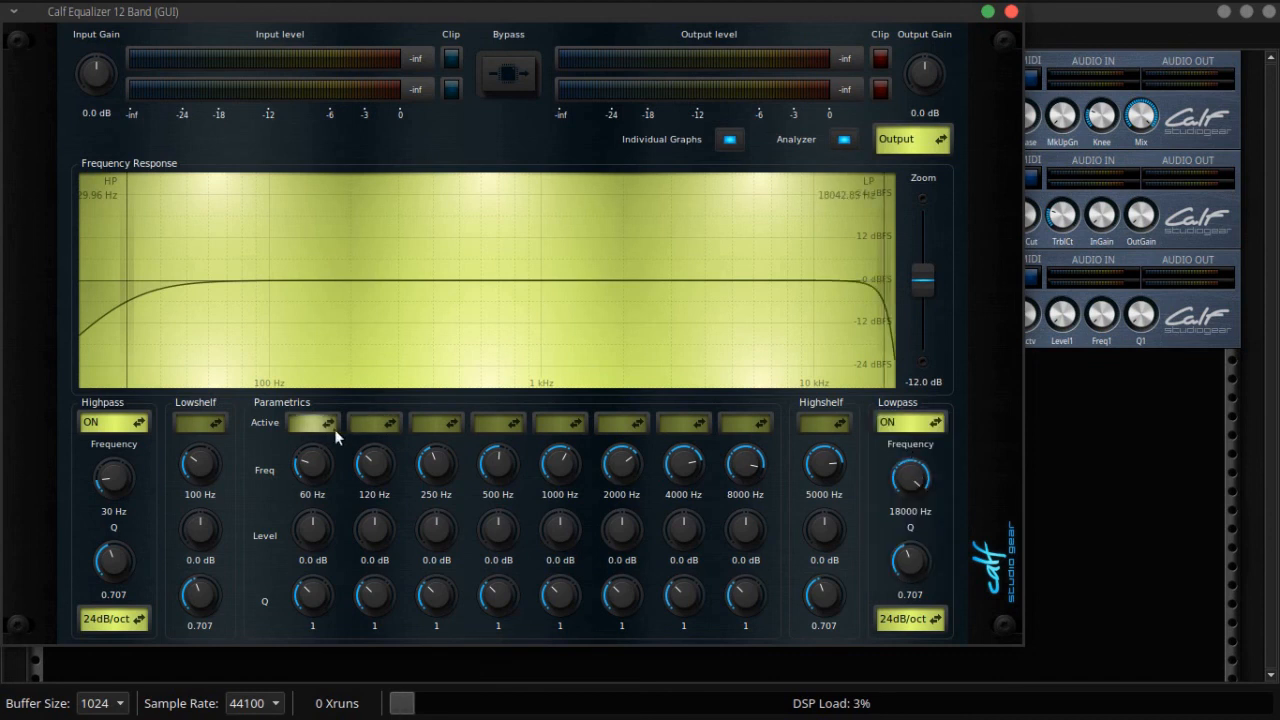
Step: Activate the 250 Hz parametric band and shape it to a cut of about -5.7 dB at about 342 Hz with Q about 2
click(447, 422)
click(432, 450)
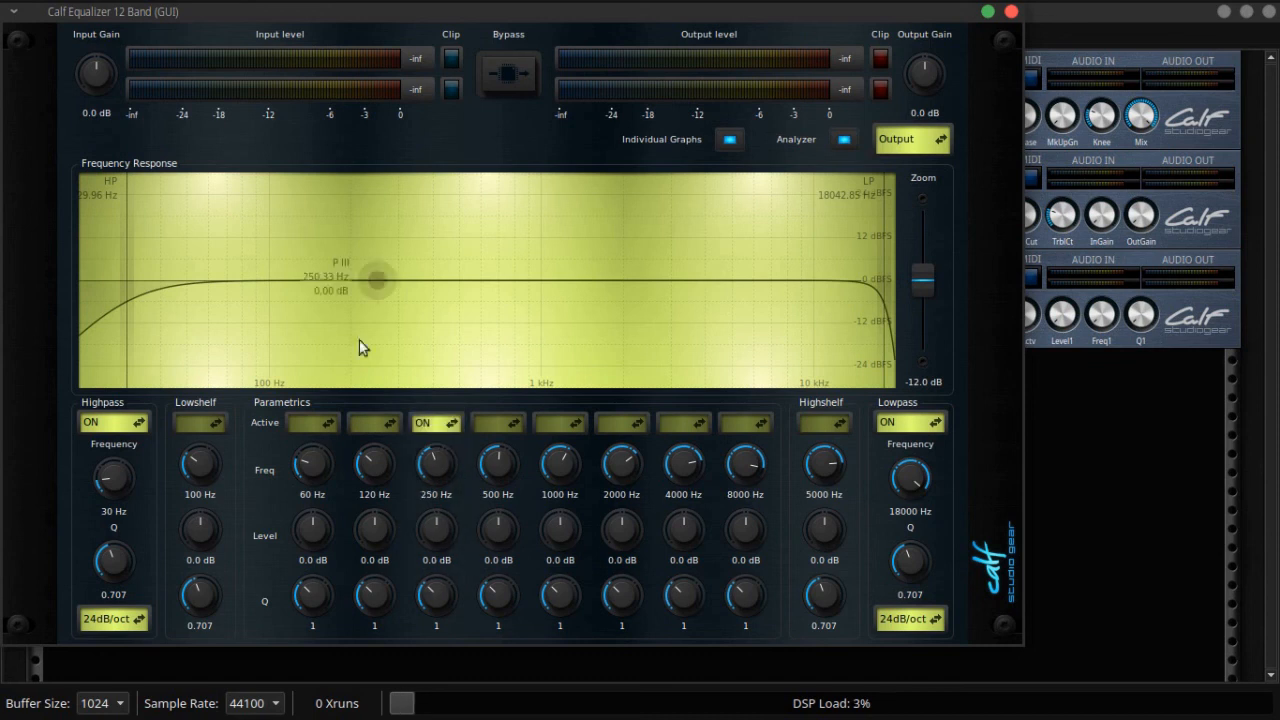
drag(378, 279, 413, 301)
scroll(413, 305, up, 5)
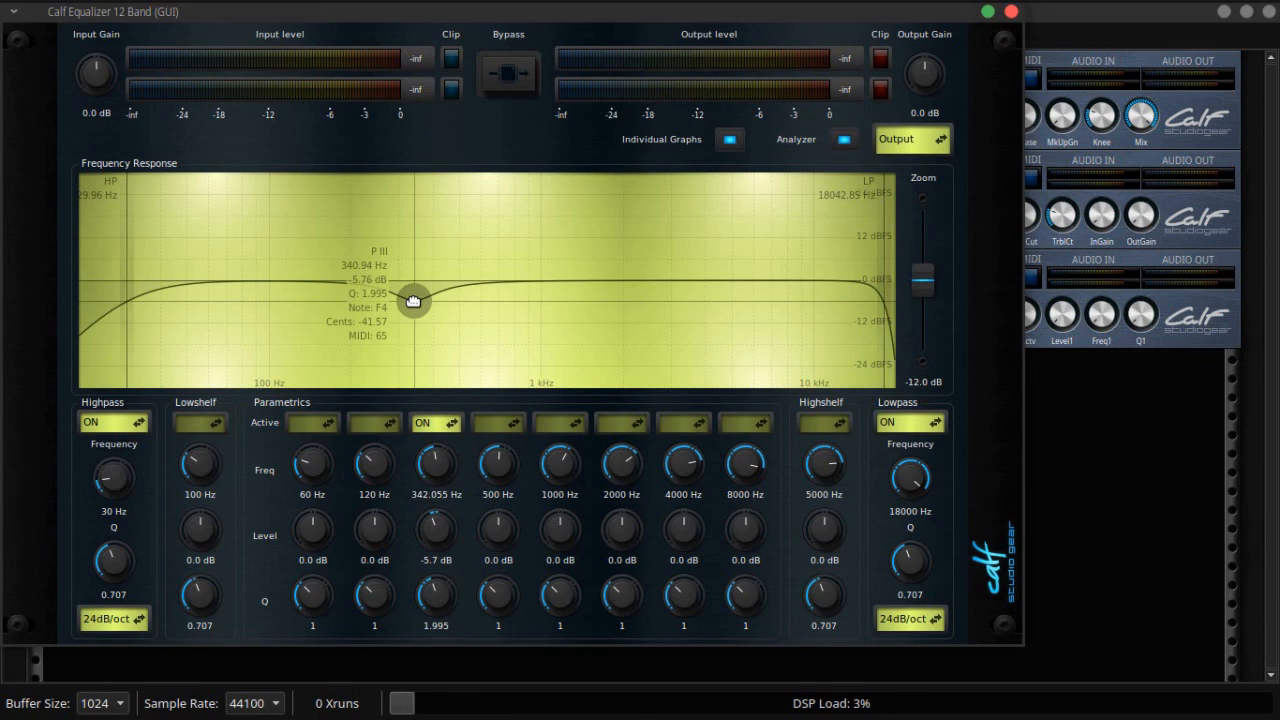
click(625, 427)
click(620, 447)
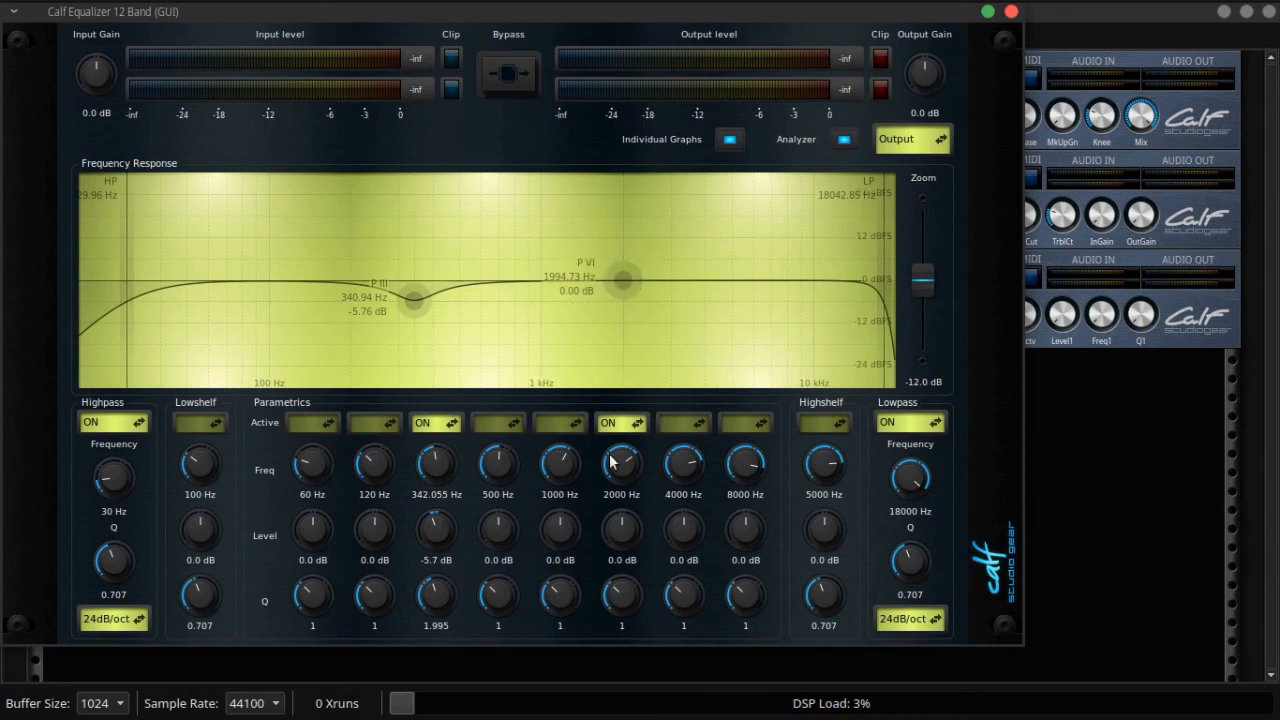
click(621, 422)
click(609, 400)
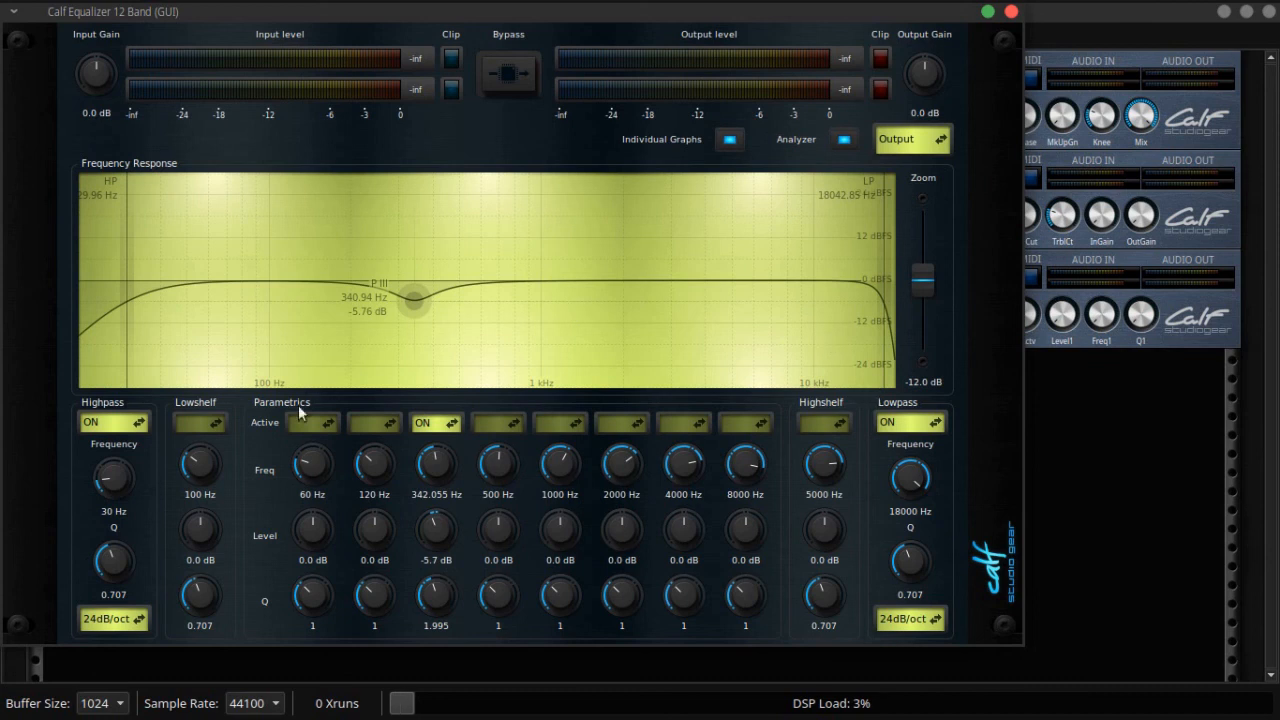
Step: Switch on the lowshelf at about 100 Hz, 3.0 dB and the highshelf at about 3635 Hz, 3.8 dB, and close the equalizer
click(214, 423)
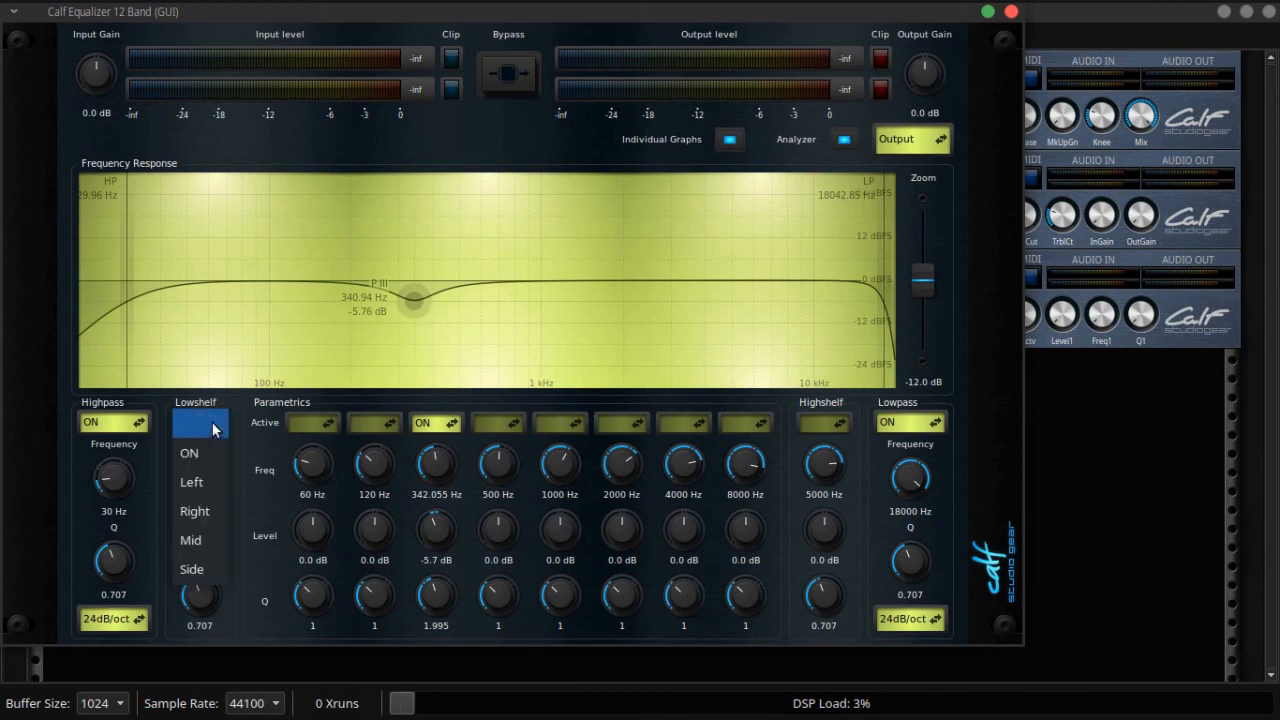
click(212, 450)
drag(267, 281, 268, 268)
click(824, 423)
click(823, 450)
drag(731, 281, 692, 267)
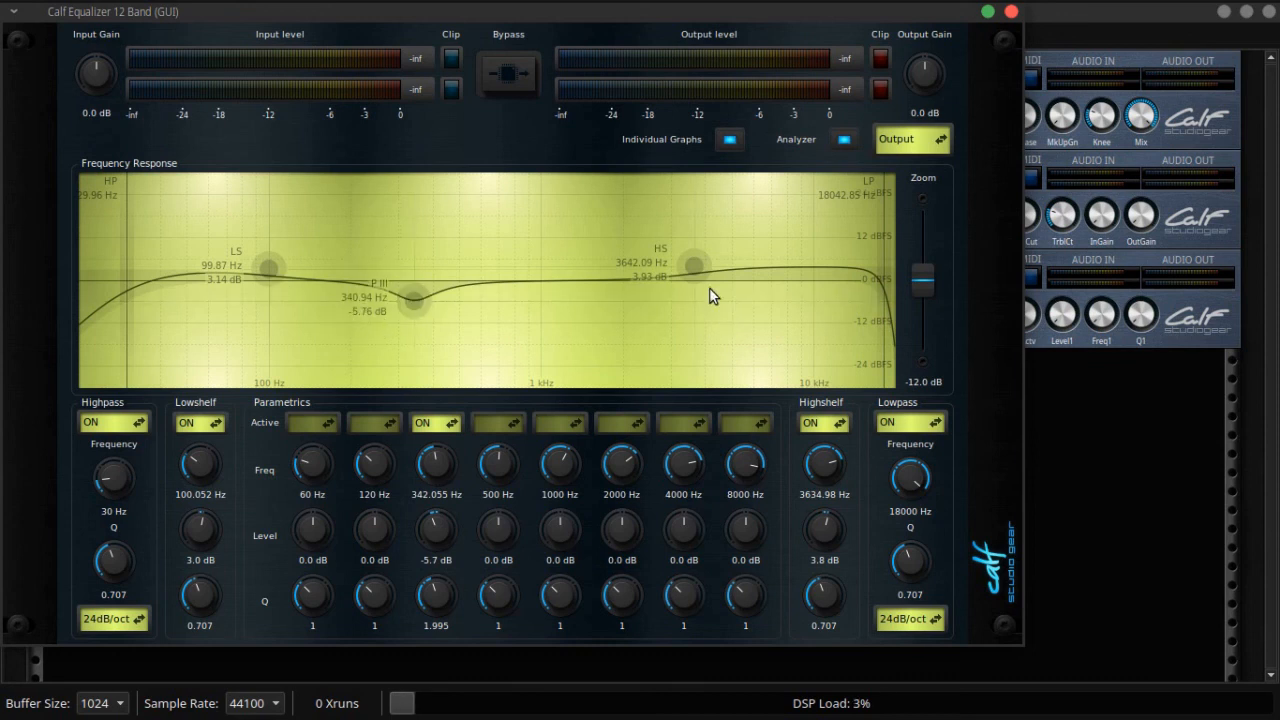
click(1011, 11)
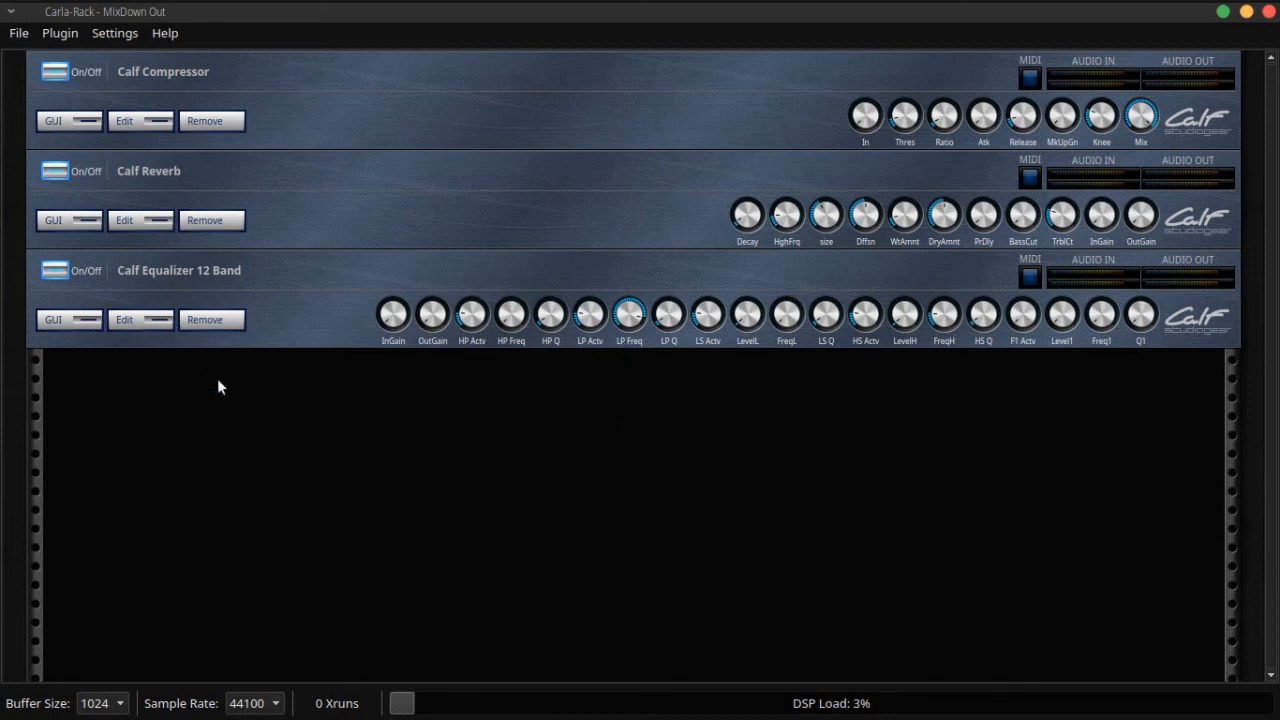
Step: Add Calf Saturator to the MixDown Out rack, found with the search "calf", and close the rack
click(62, 34)
click(72, 51)
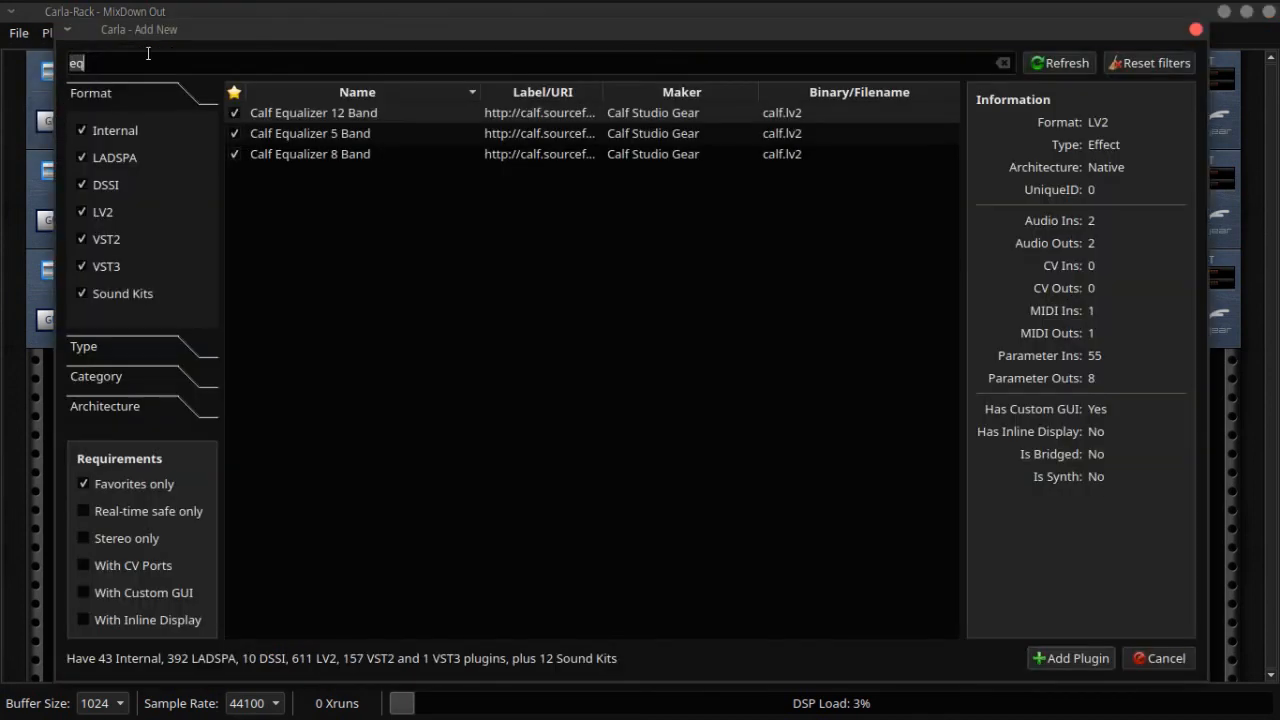
key(BackSpace)
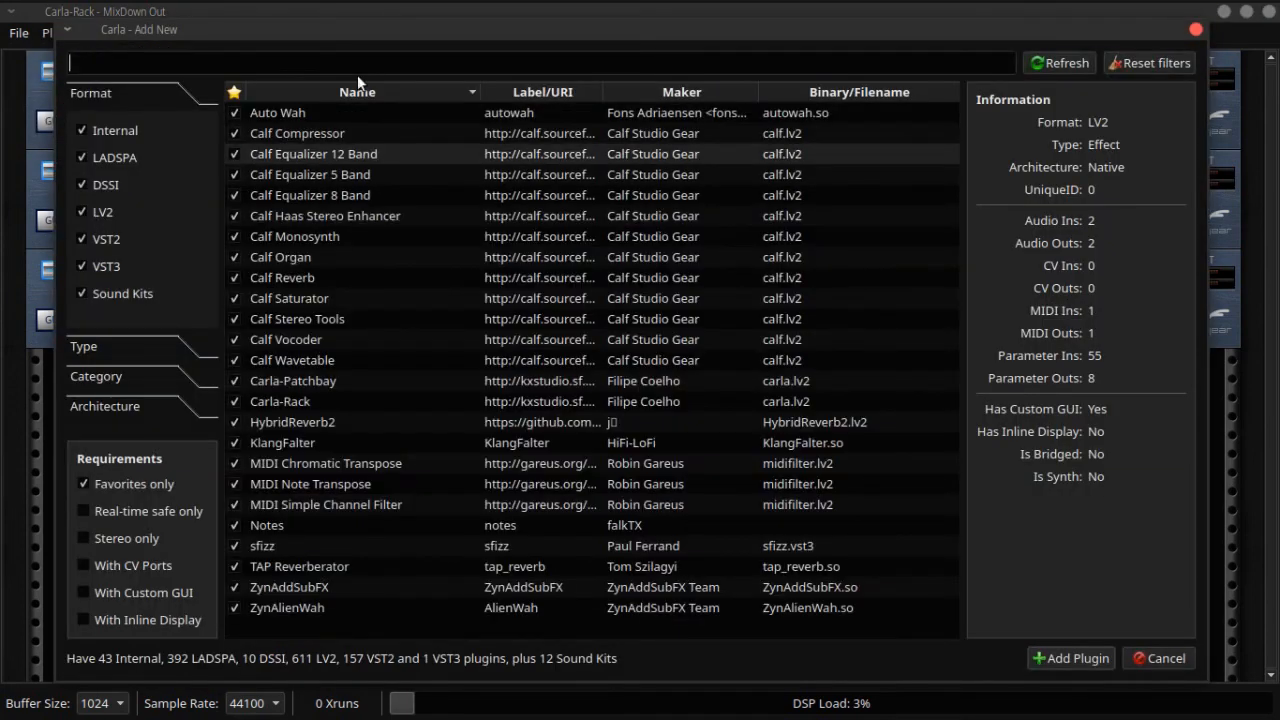
text(calf)
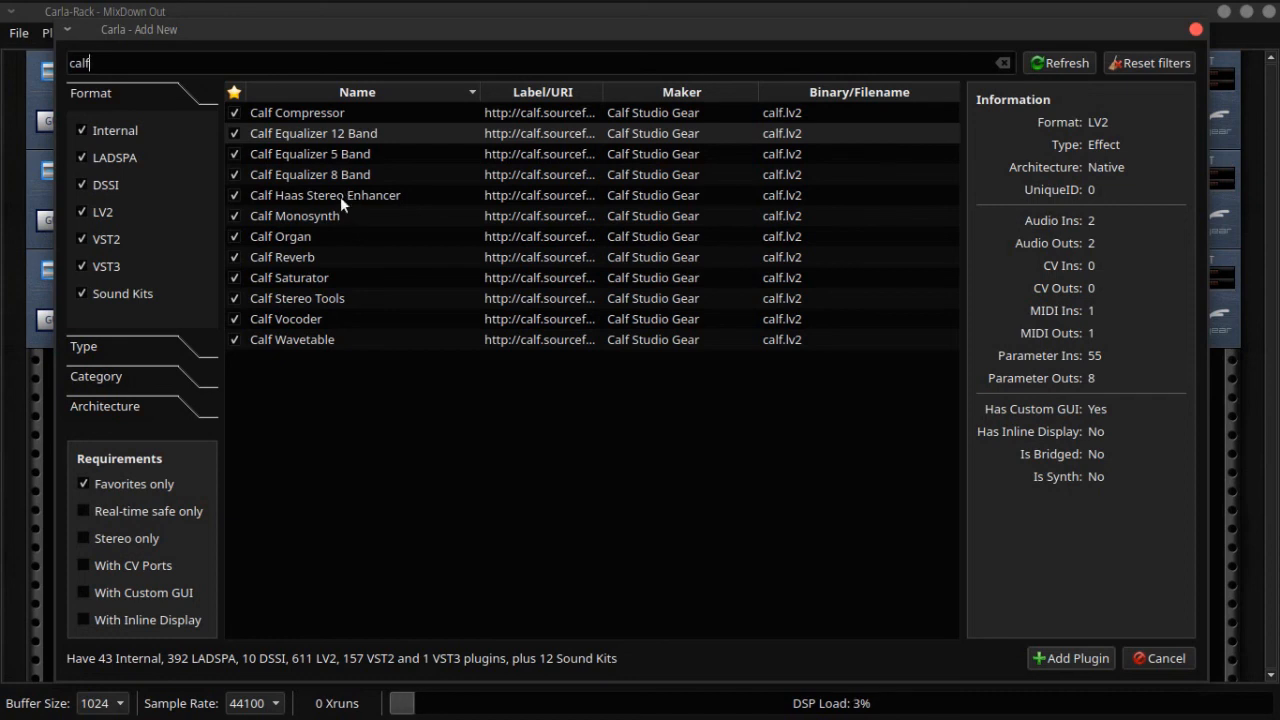
double_click(304, 279)
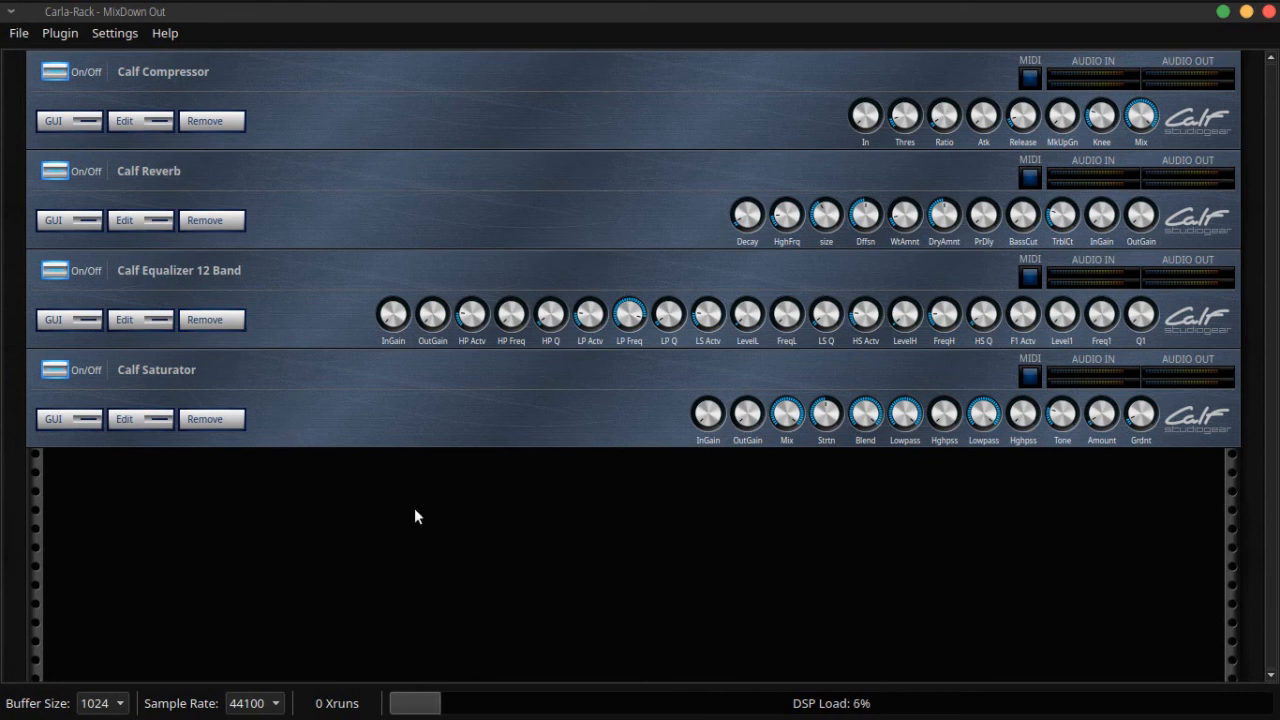
click(1268, 11)
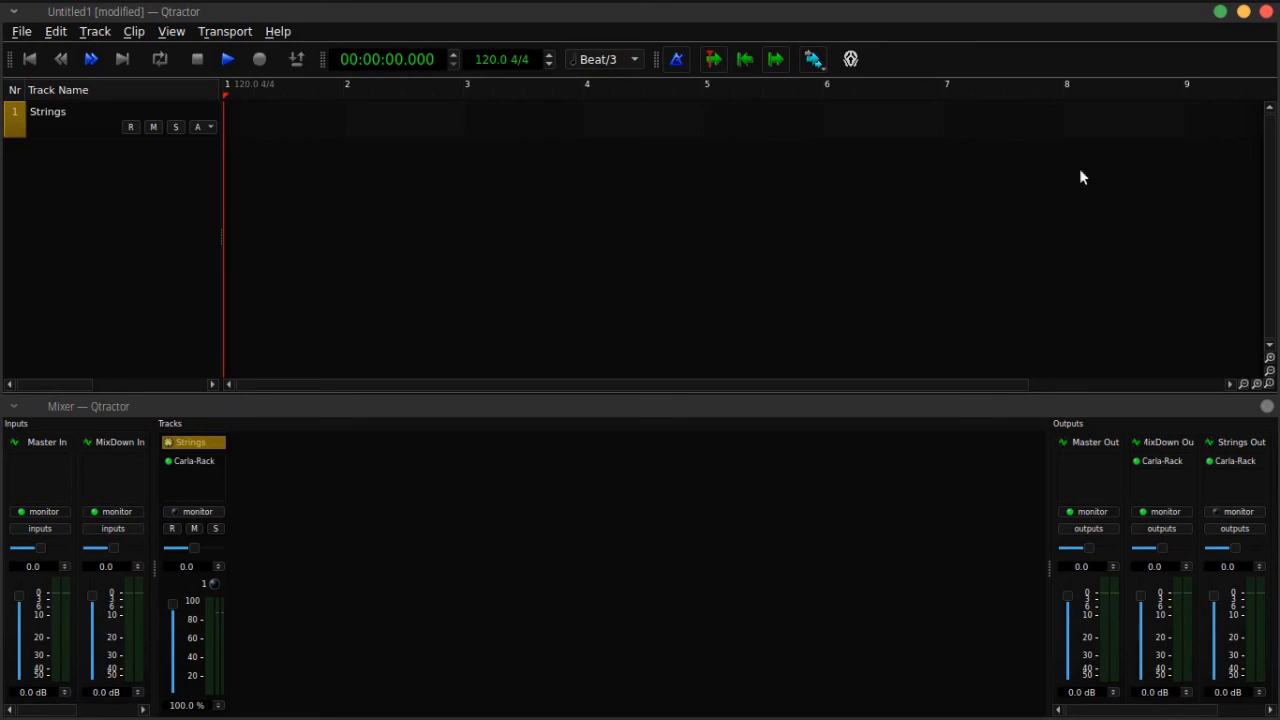
Step: Duplicate the Strings track and open the copy's Carla-Rack
right_click(88, 126)
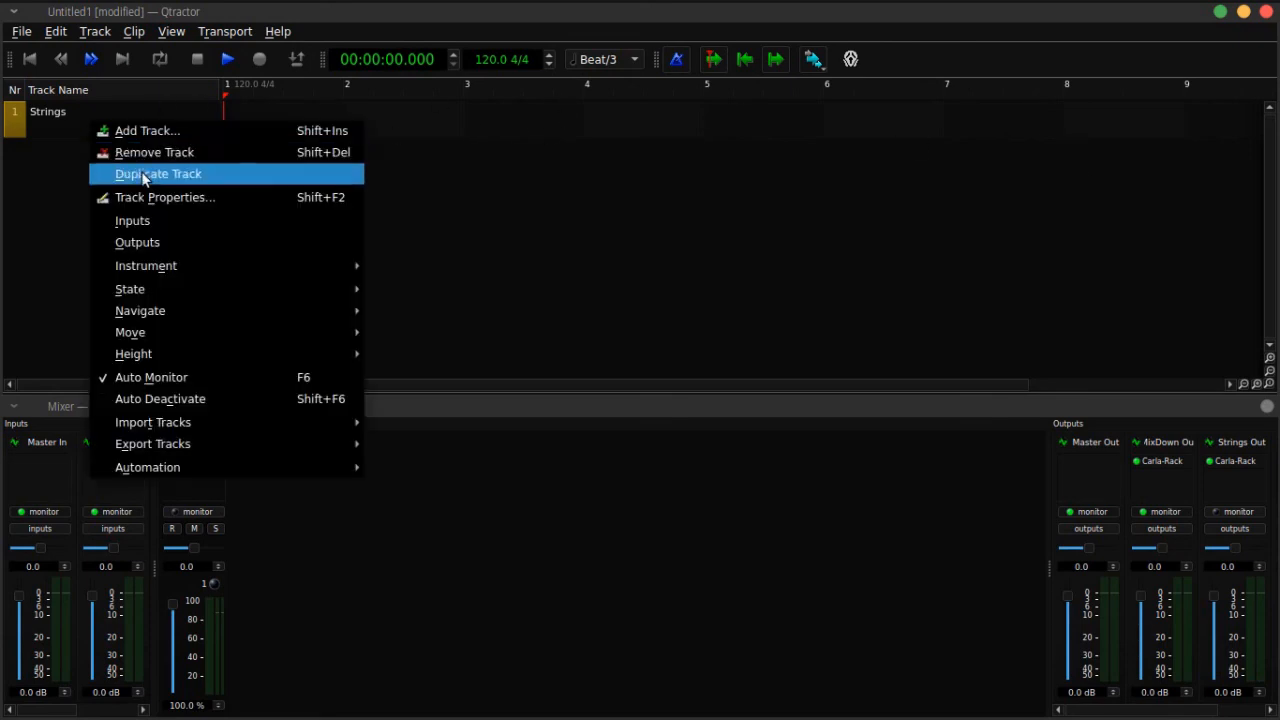
click(120, 174)
click(261, 460)
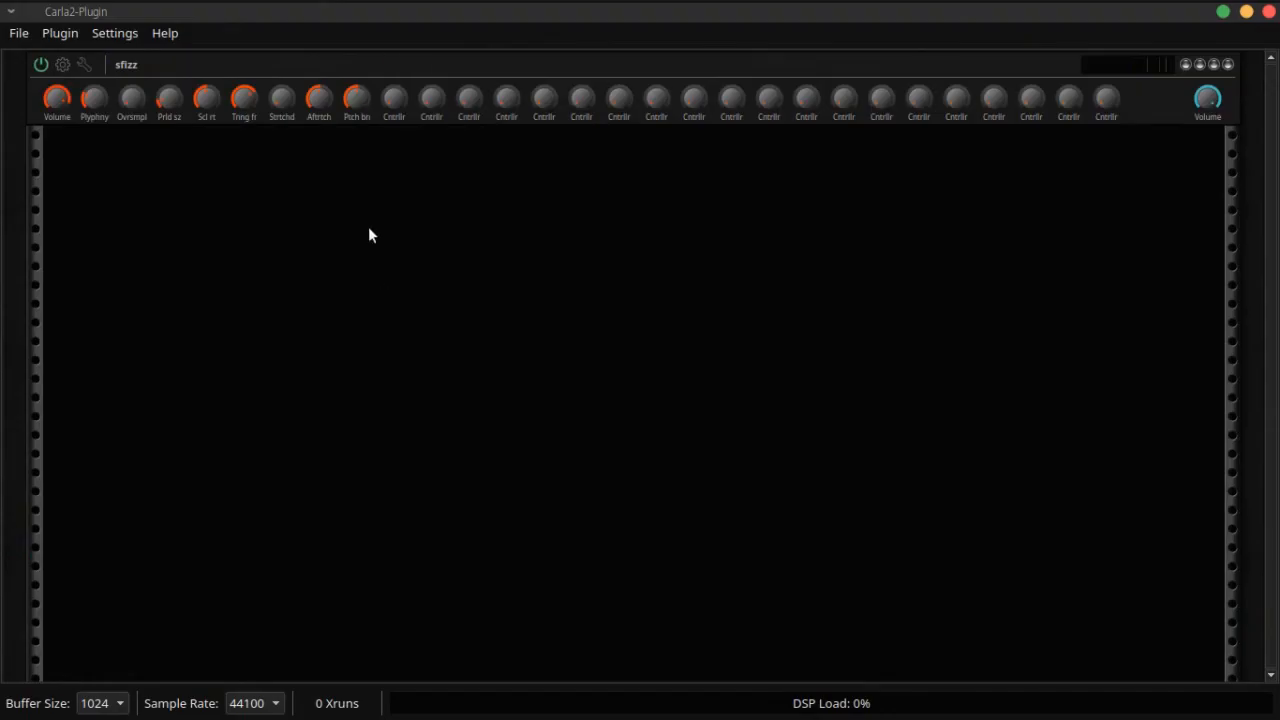
Step: Load all-brass-SOLO-PERF-panned.sfz from Virtual-Playing-Orchestra3's Brass folder into sfizz and close the rack
click(58, 68)
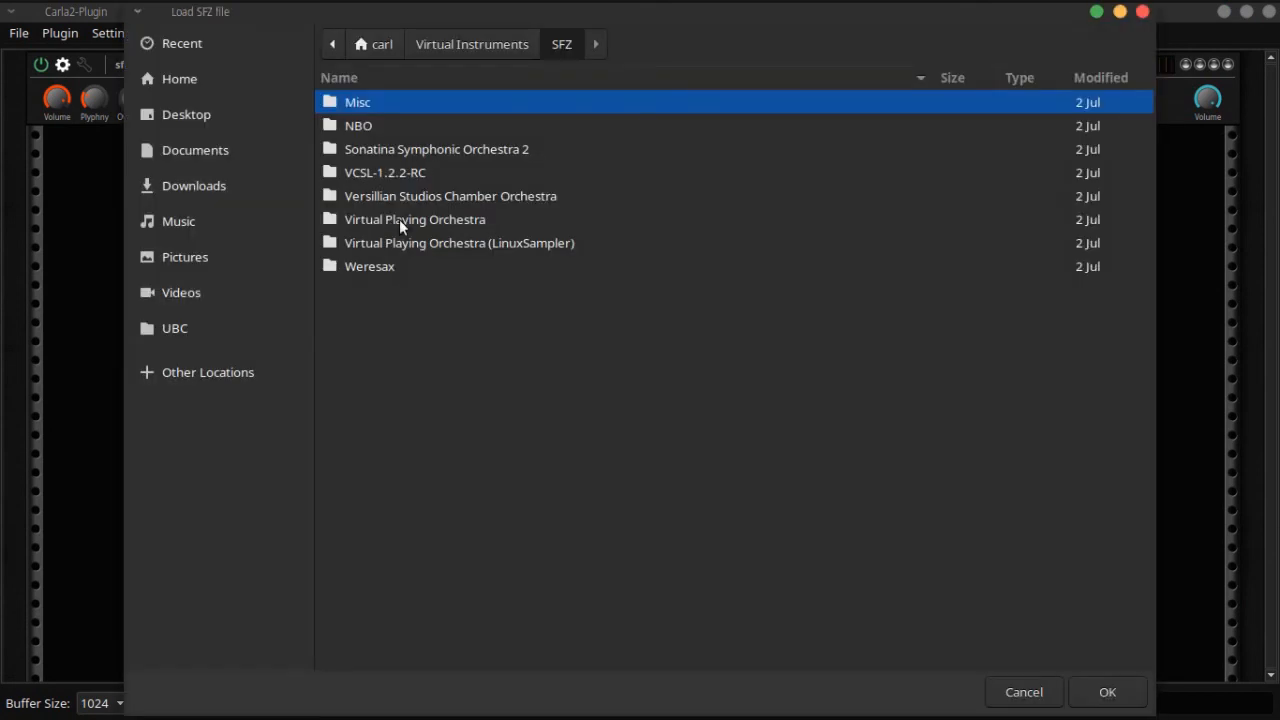
double_click(399, 220)
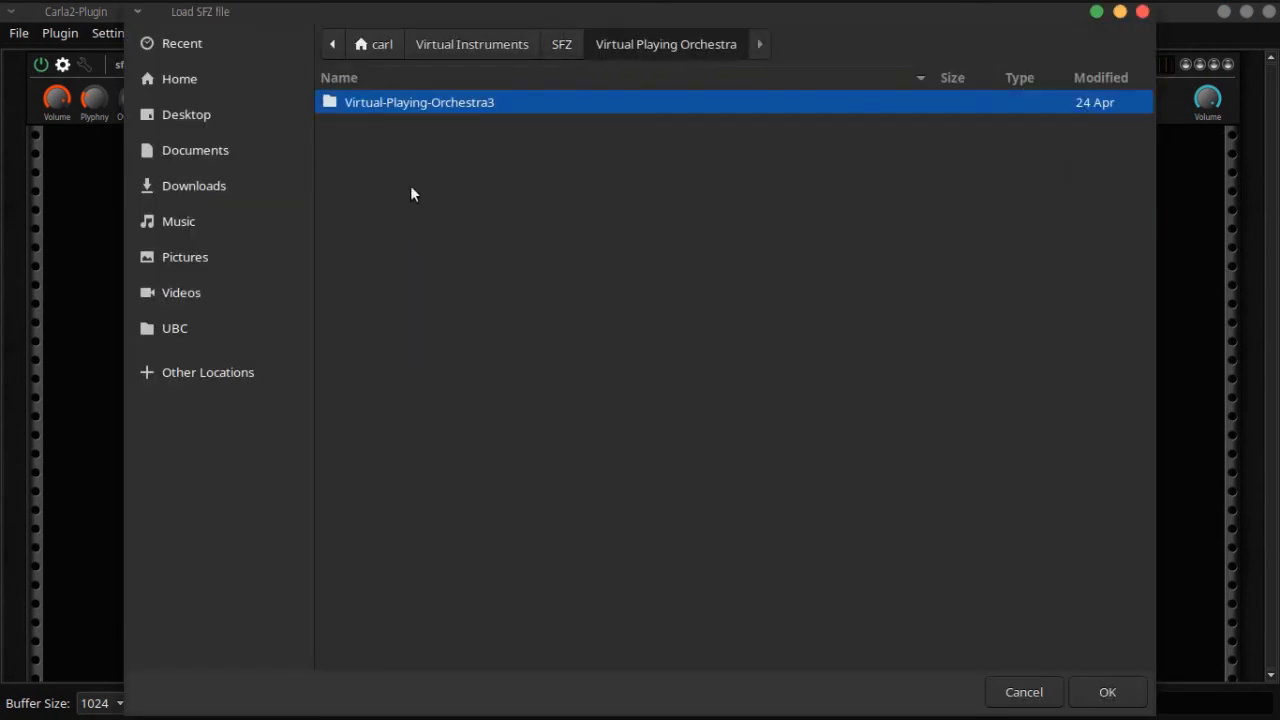
double_click(351, 106)
double_click(351, 103)
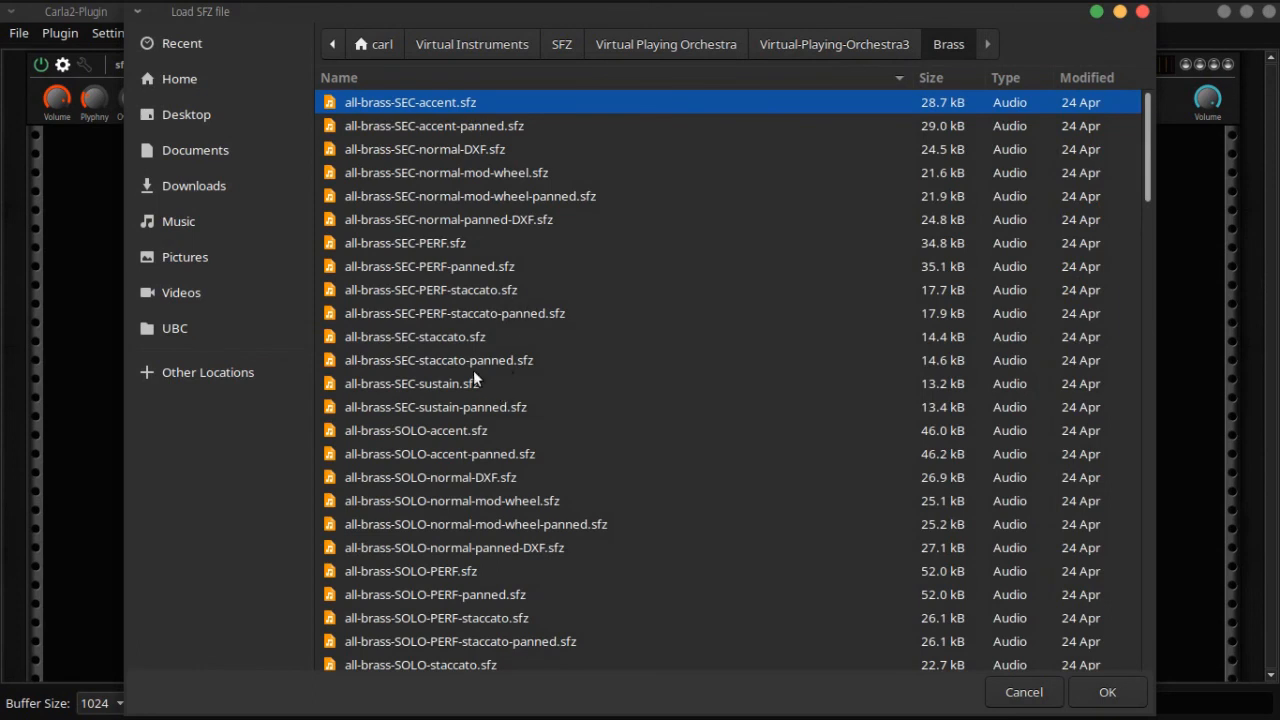
scroll(474, 376, down, 5)
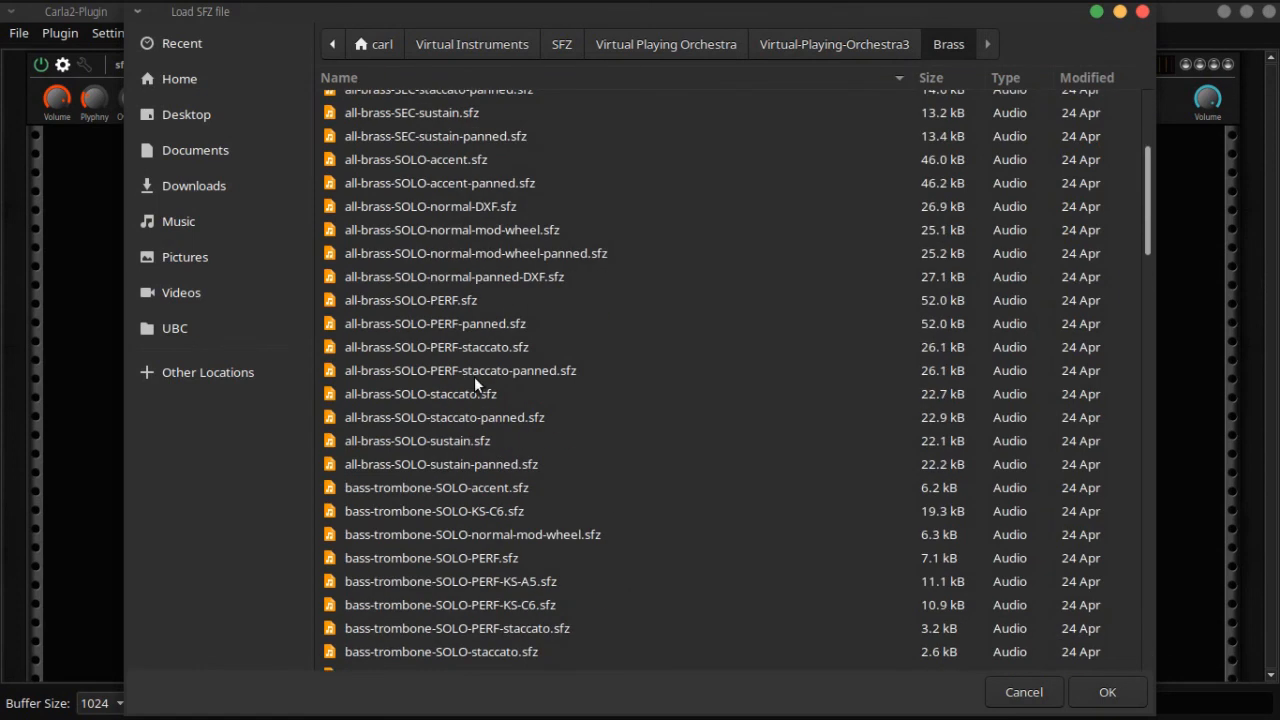
double_click(435, 323)
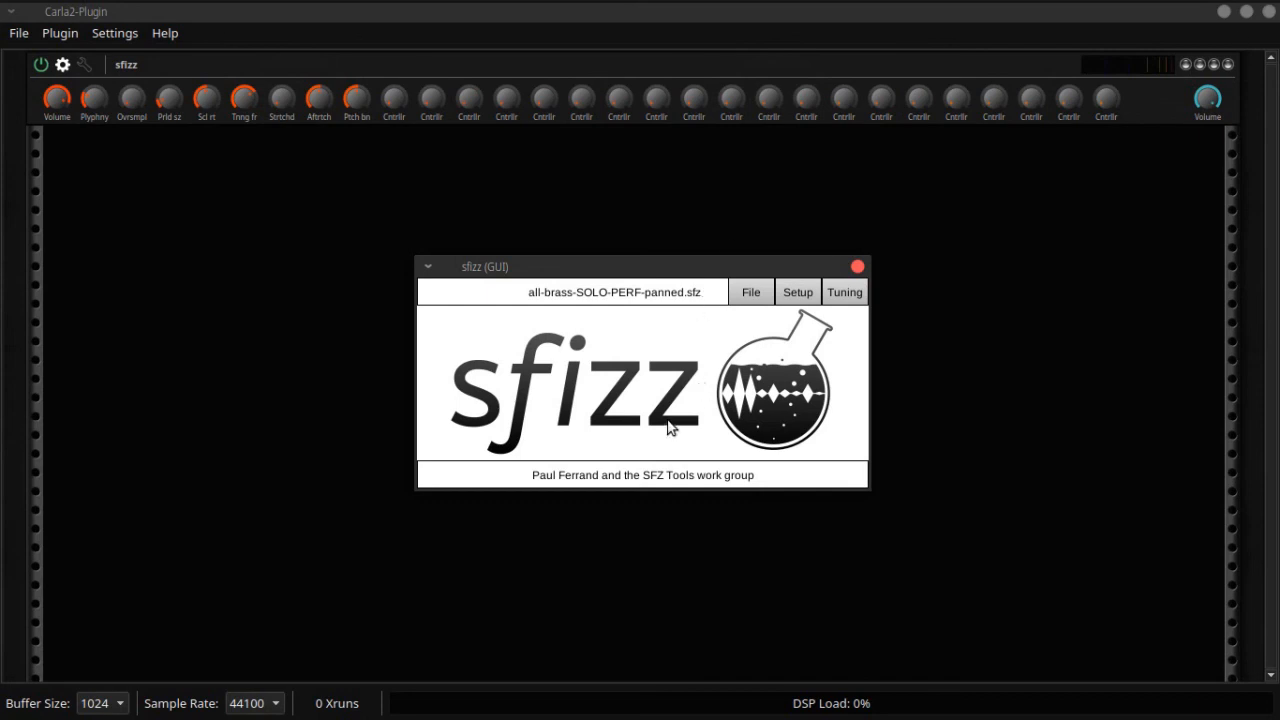
click(1269, 13)
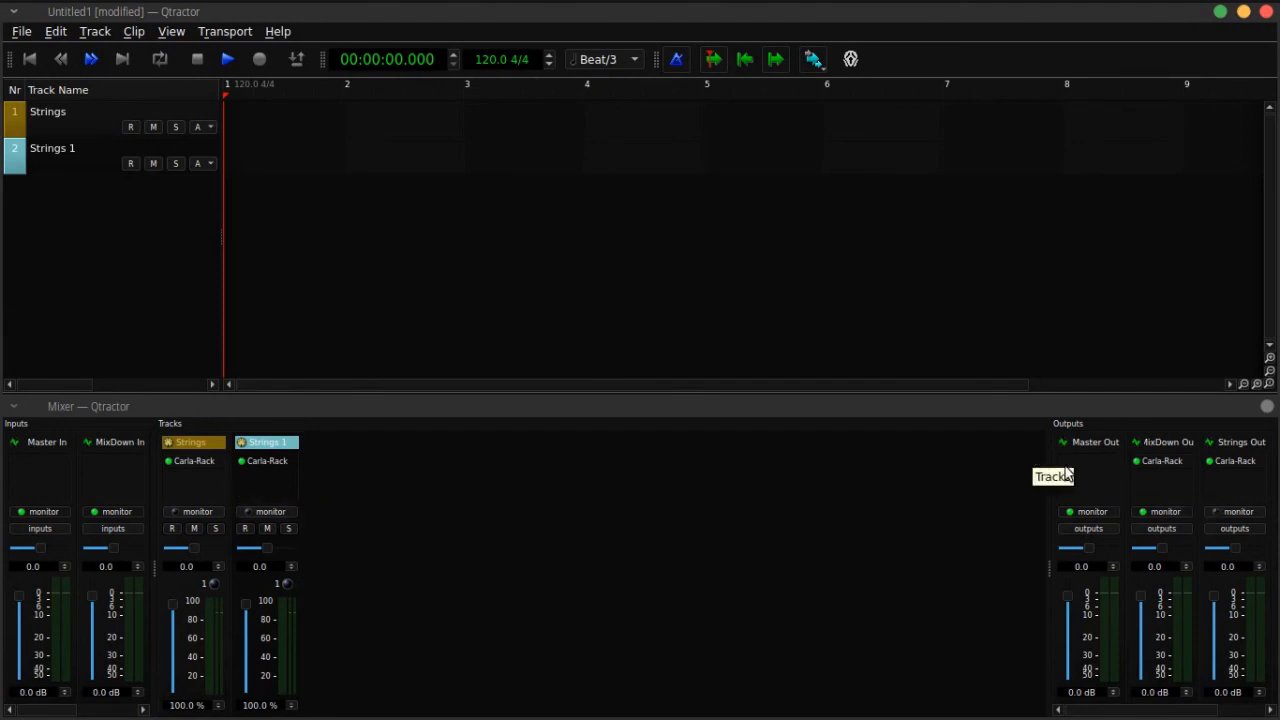
Step: Create a new two-channel duplex audio bus named Brass, using the Strings bus as its basis
click(168, 32)
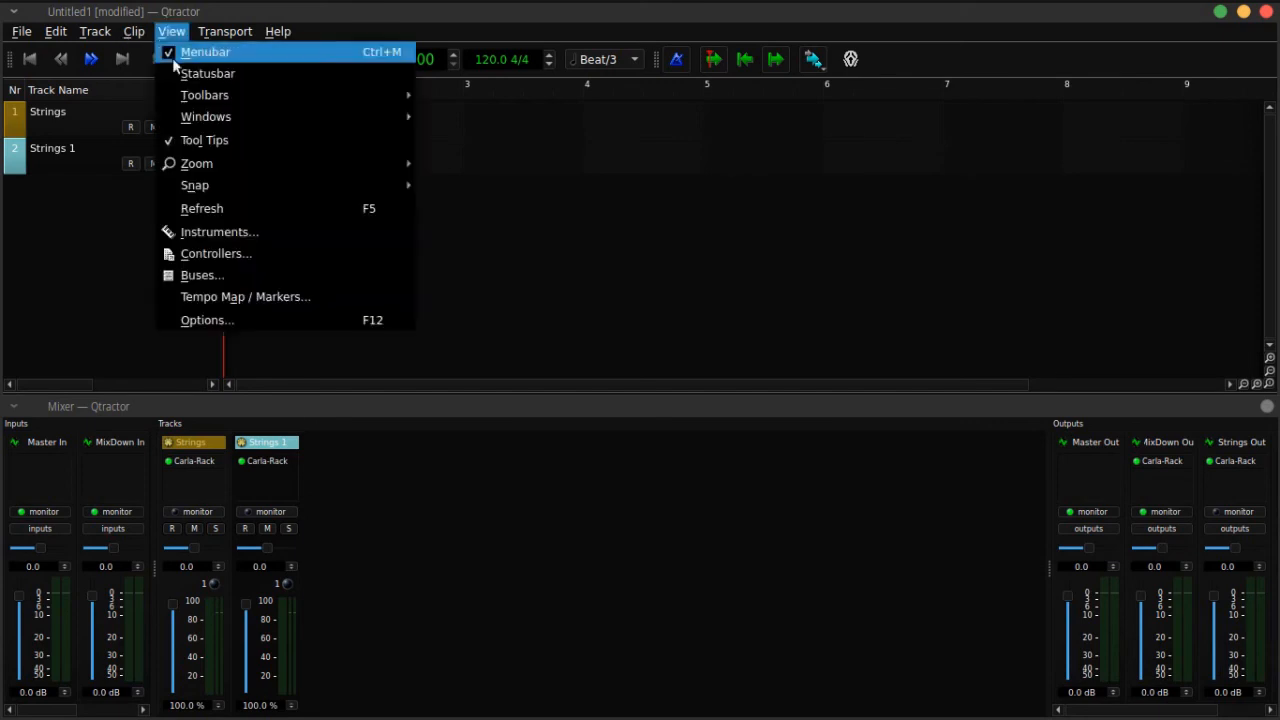
click(239, 273)
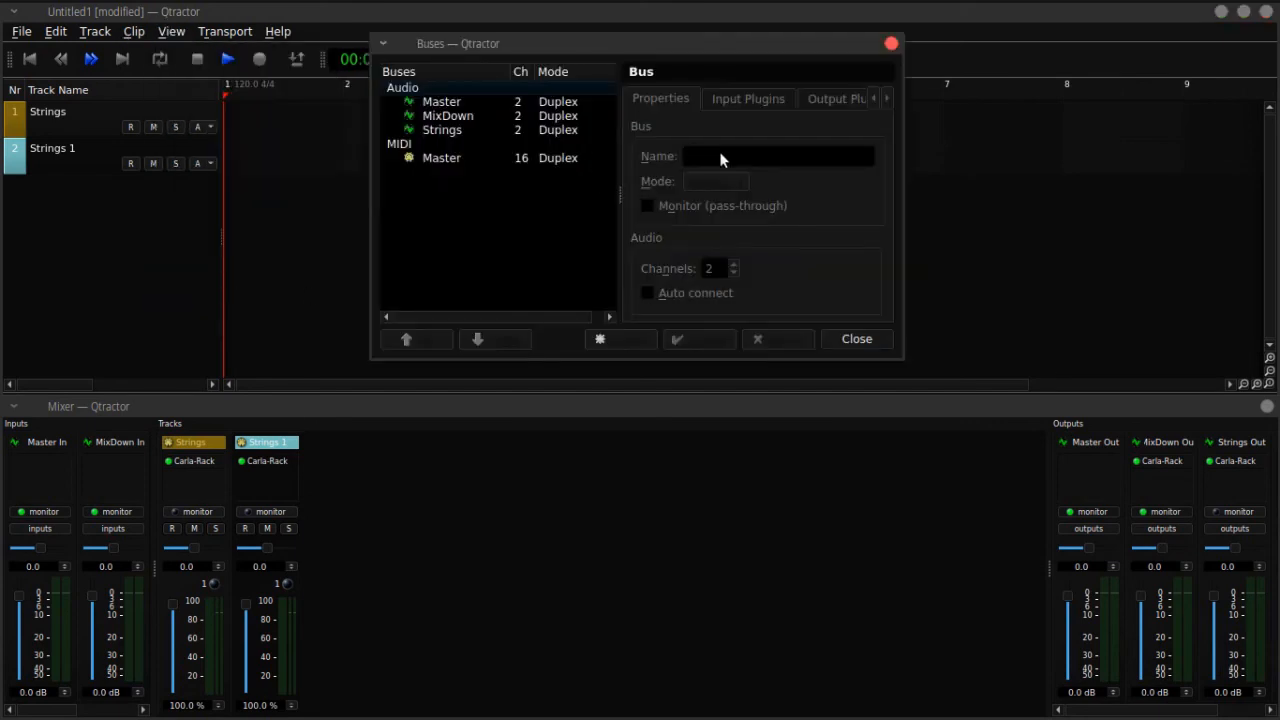
click(485, 131)
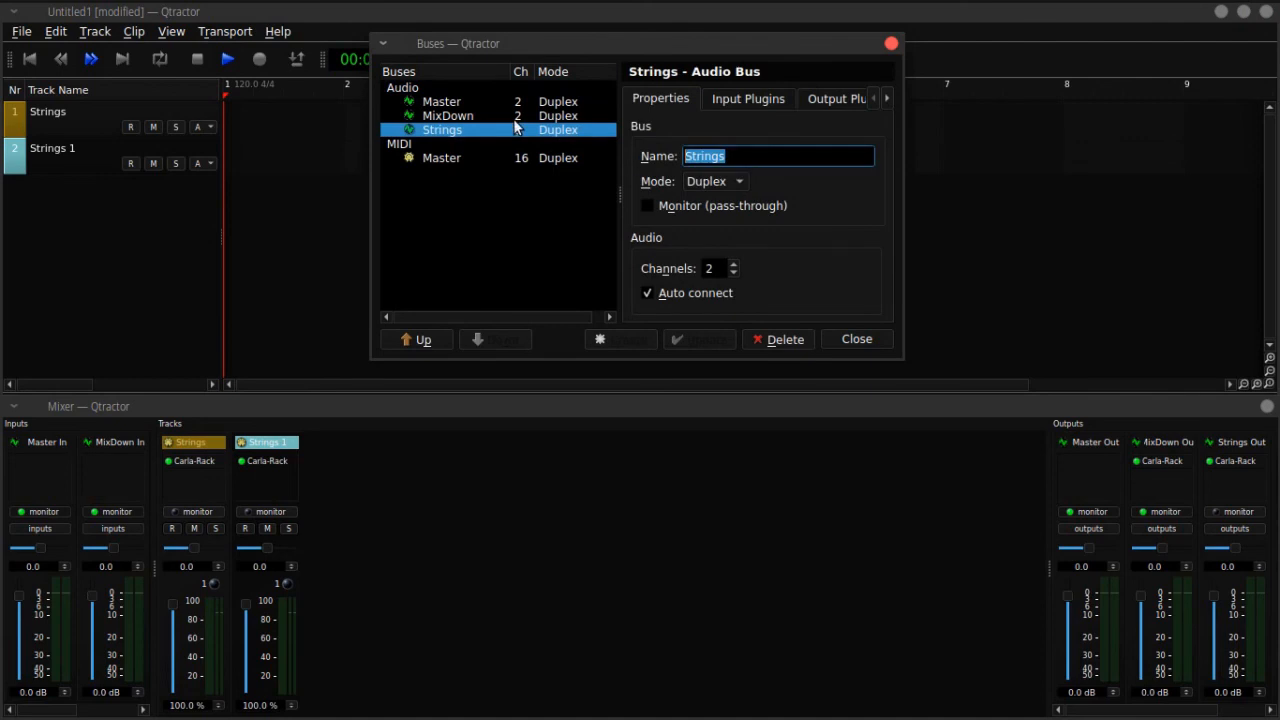
text(Brass)
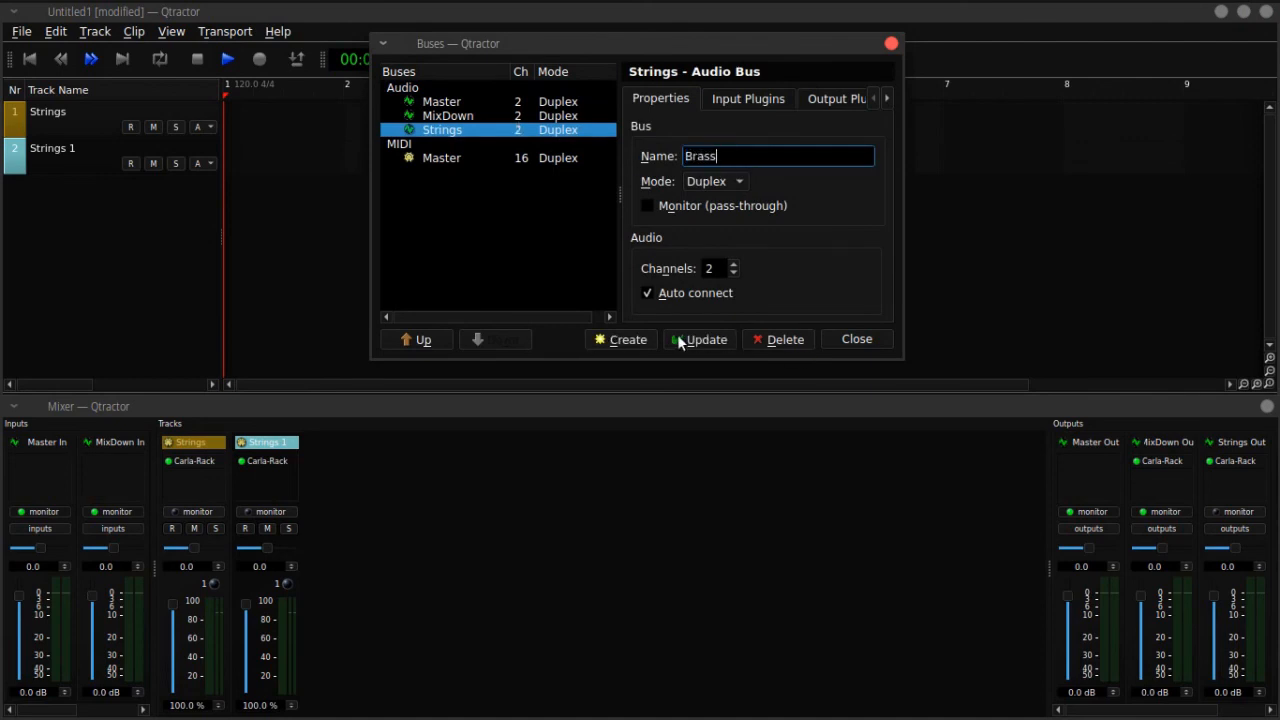
click(648, 340)
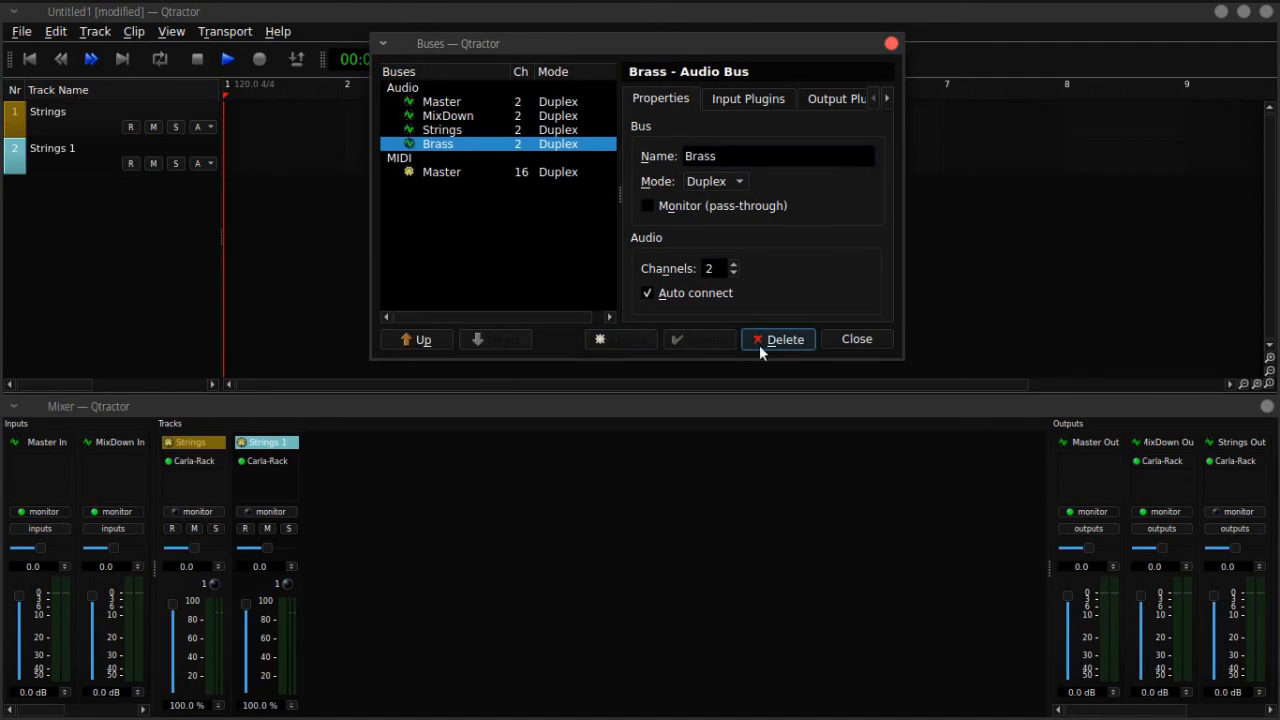
Step: Rename the Strings audio bus to Woodwinds and close the bus settings
click(455, 130)
double_click(704, 156)
text(Woodwinds)
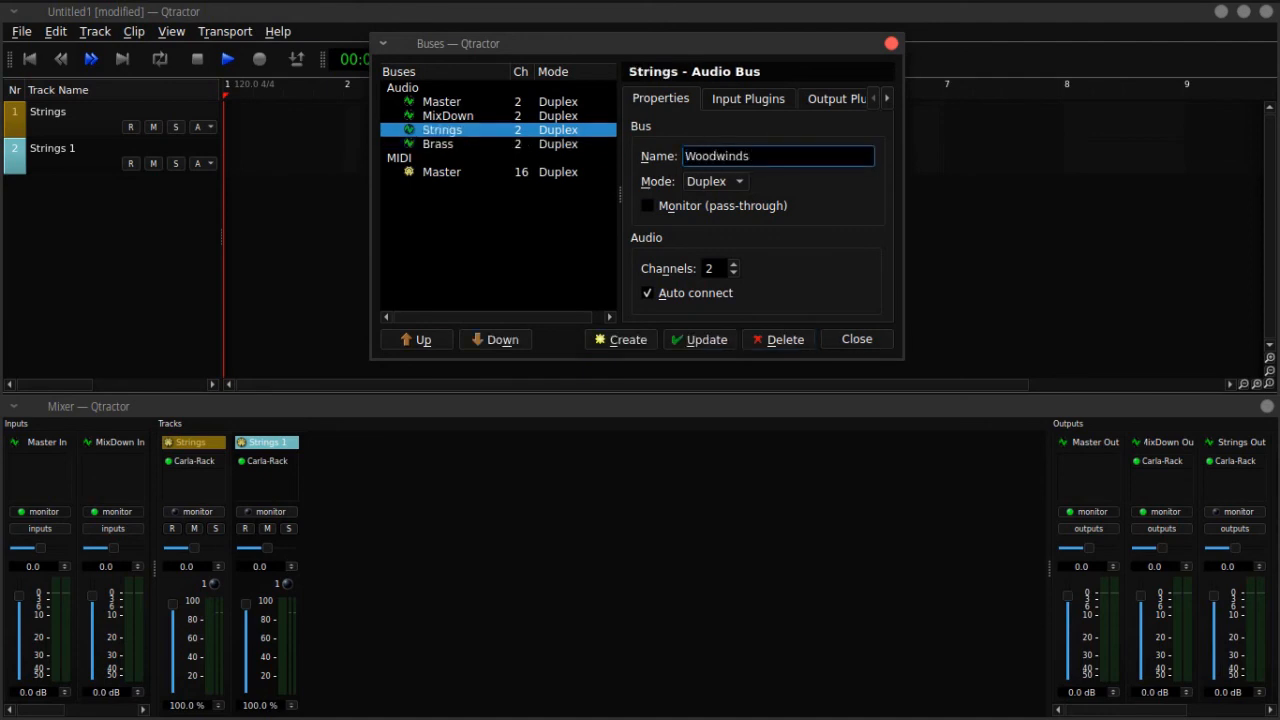
click(683, 337)
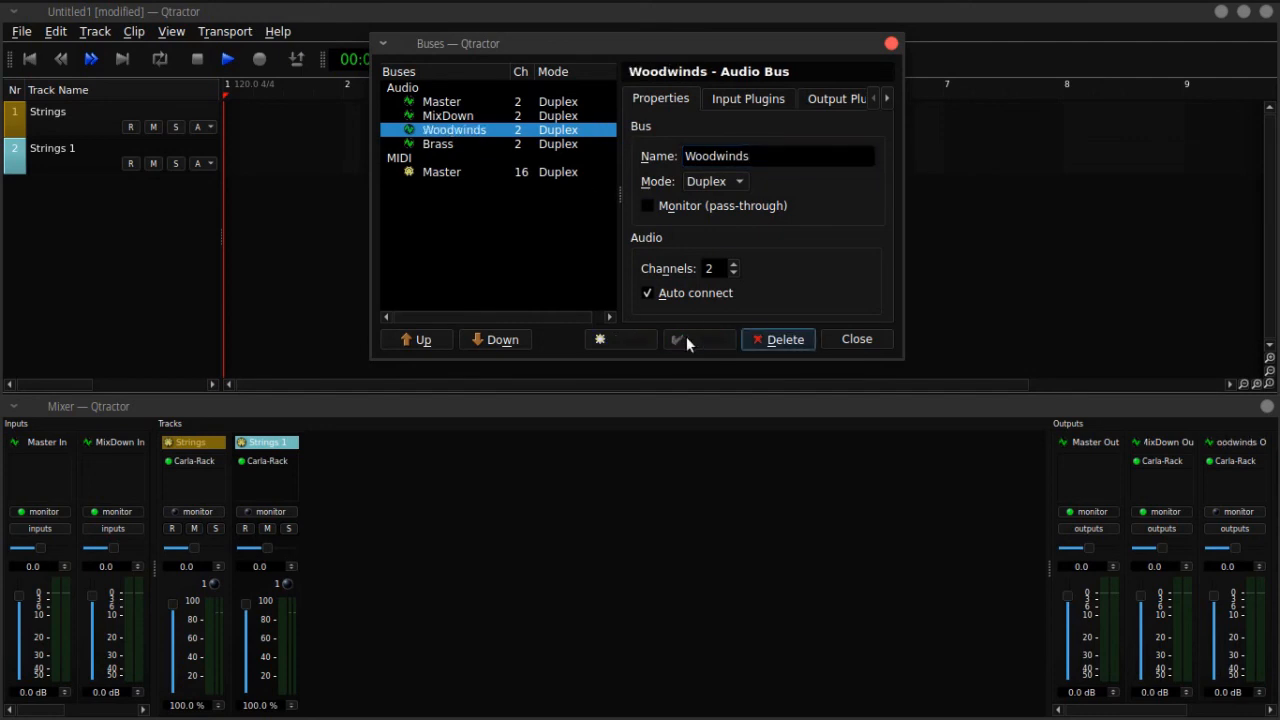
click(857, 340)
Step: Rename the Strings track to Woodwinds and the Strings 1 track to Brass
double_click(68, 121)
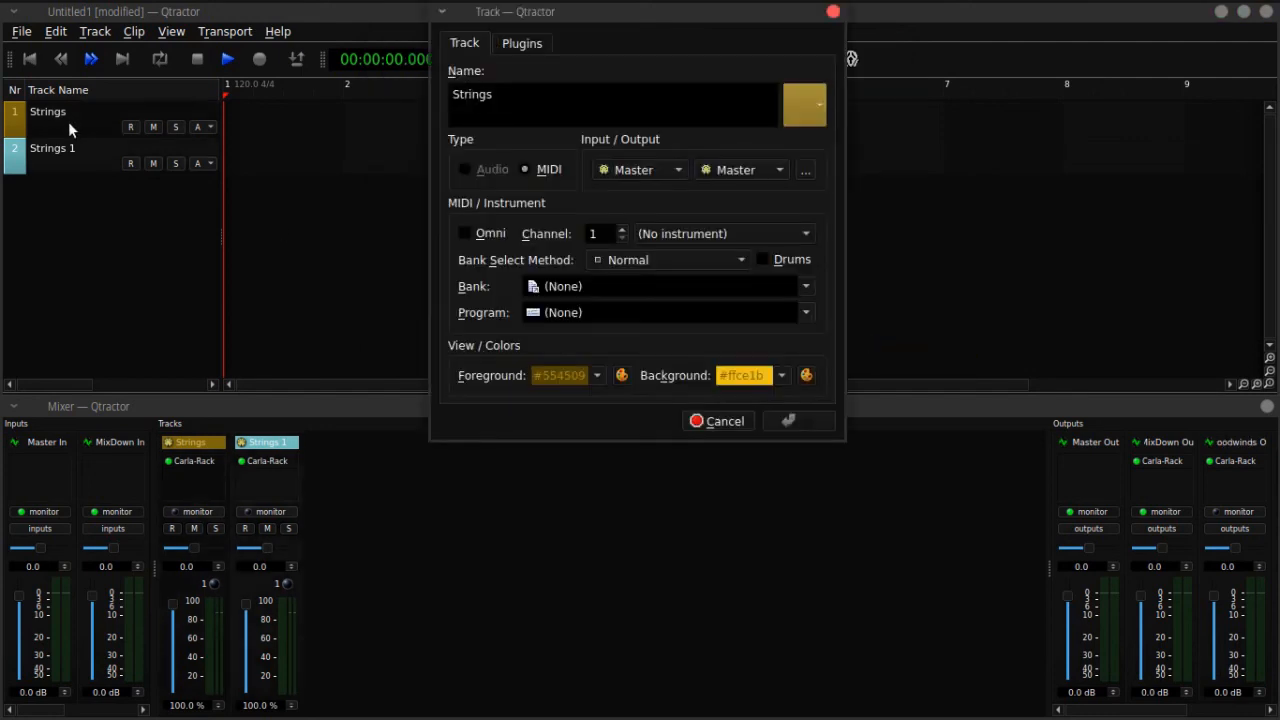
key(ctrl+a)
text(Woodwind)
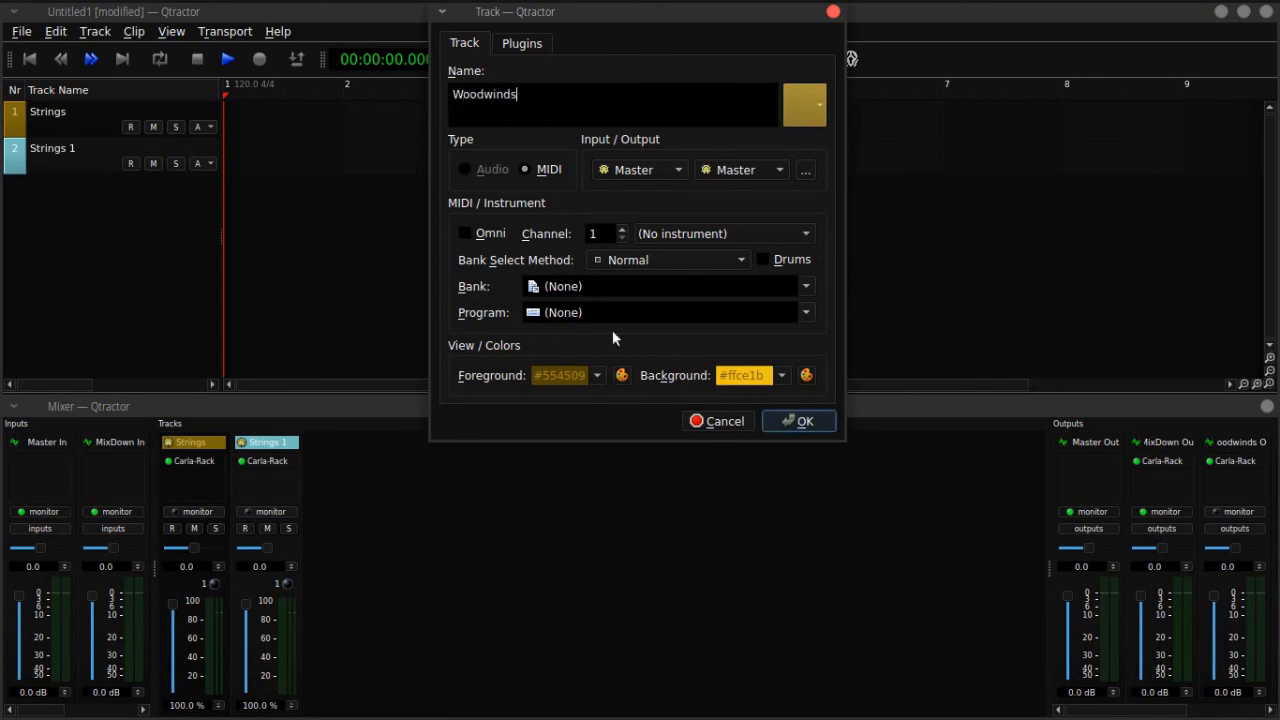
click(805, 421)
double_click(82, 156)
key(ctrl+a)
text(Brass)
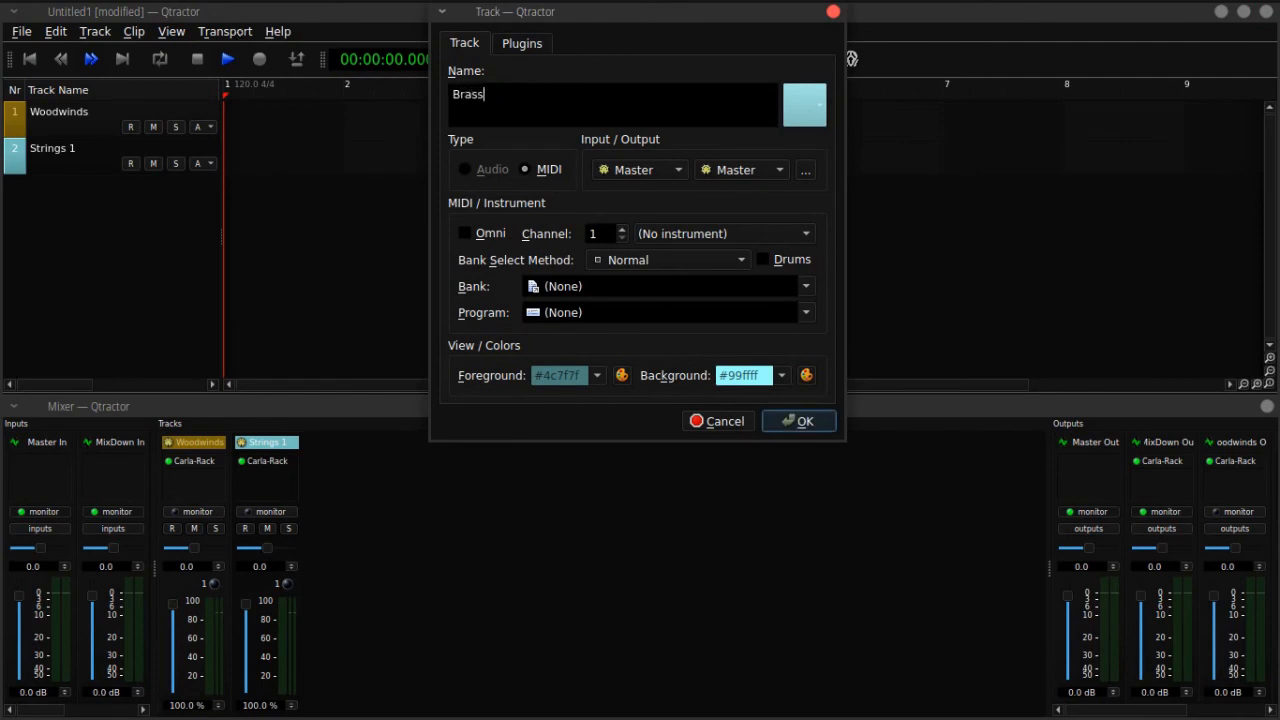
click(805, 421)
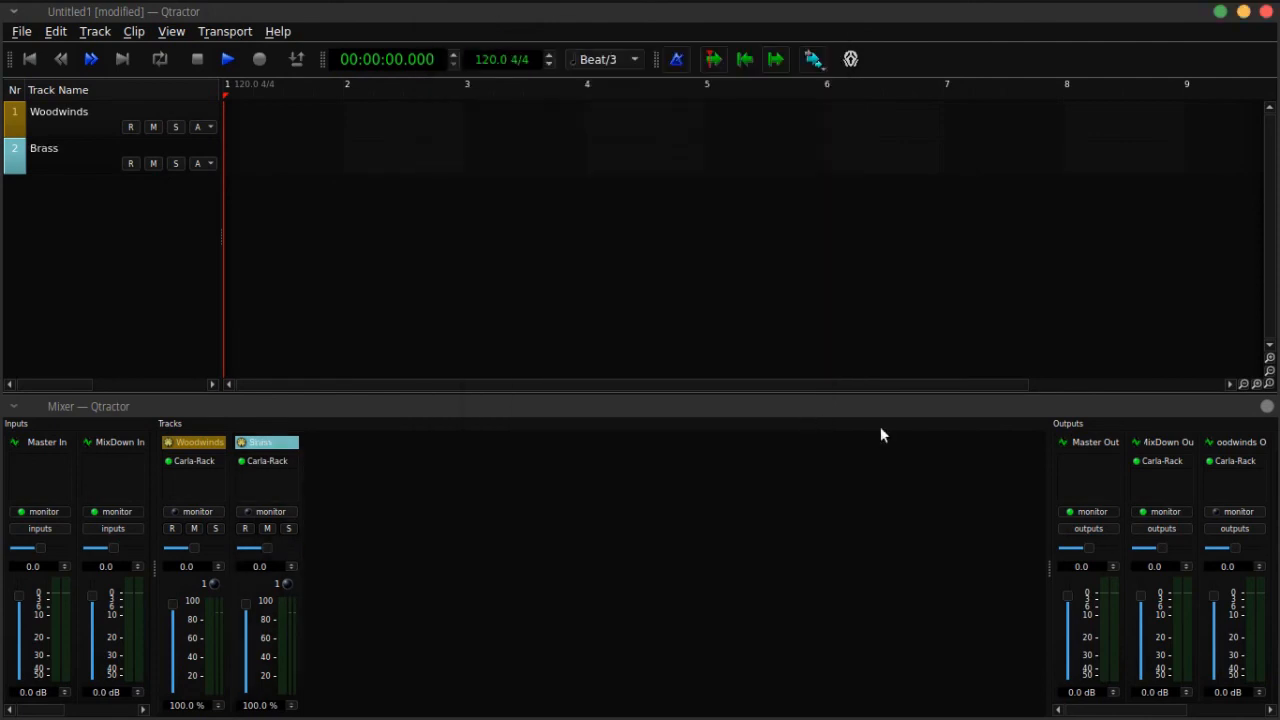
Step: Copy the Carla-Rack from the Woodwinds Out strip to the Brass Out strip
drag(1050, 560, 925, 554)
drag(1108, 465, 1163, 477)
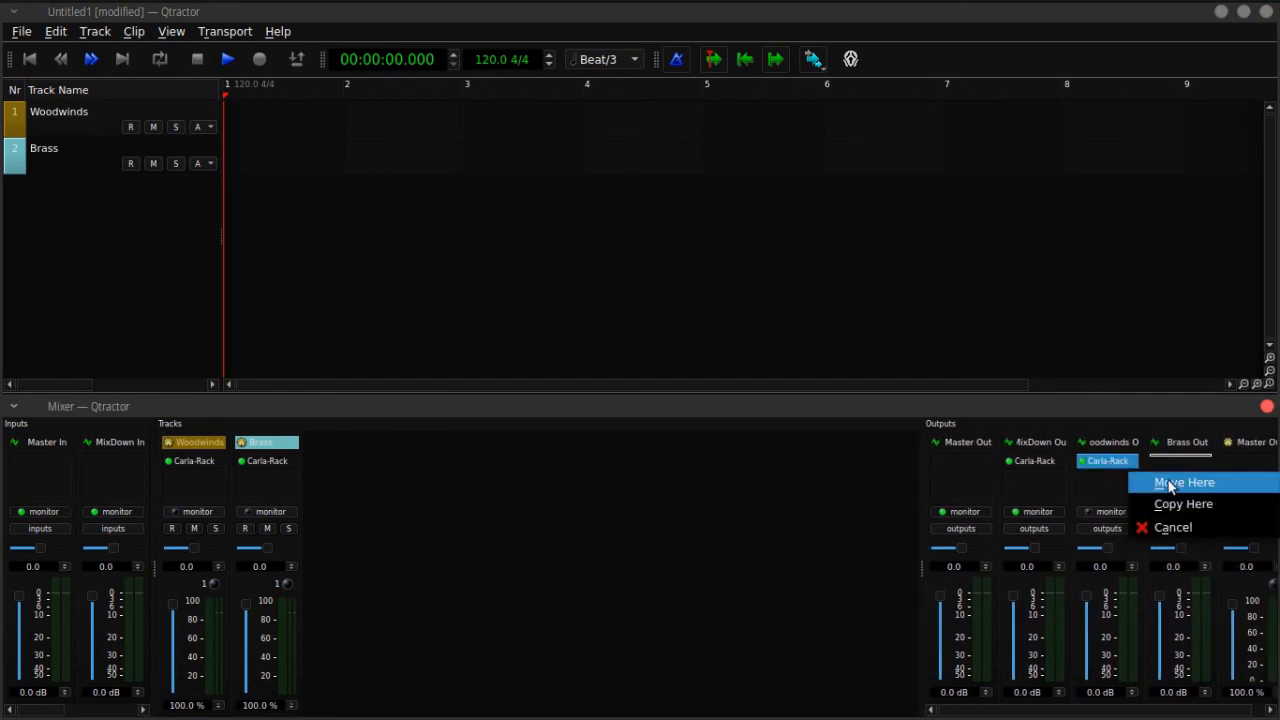
click(1203, 504)
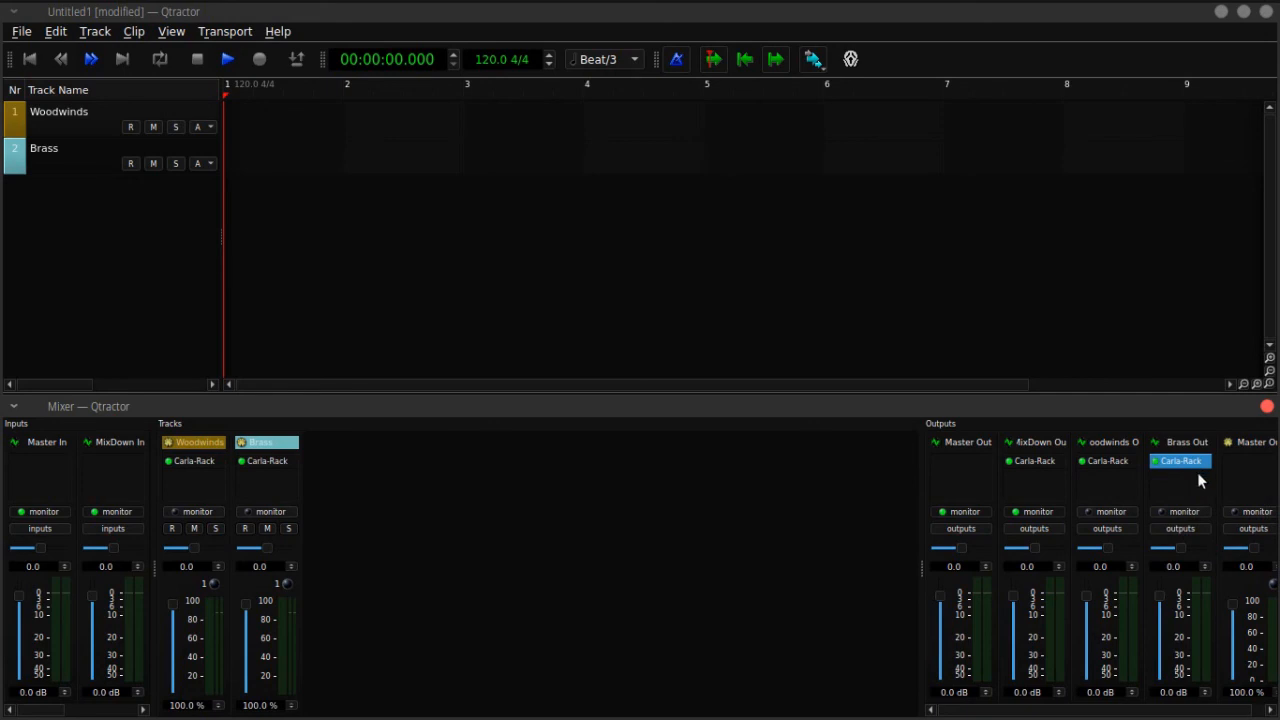
Step: Disconnect the Brass bus outputs from system playback and connect Brass/out_1 and out_2 to MixDown/in_1 and in_2
click(1192, 529)
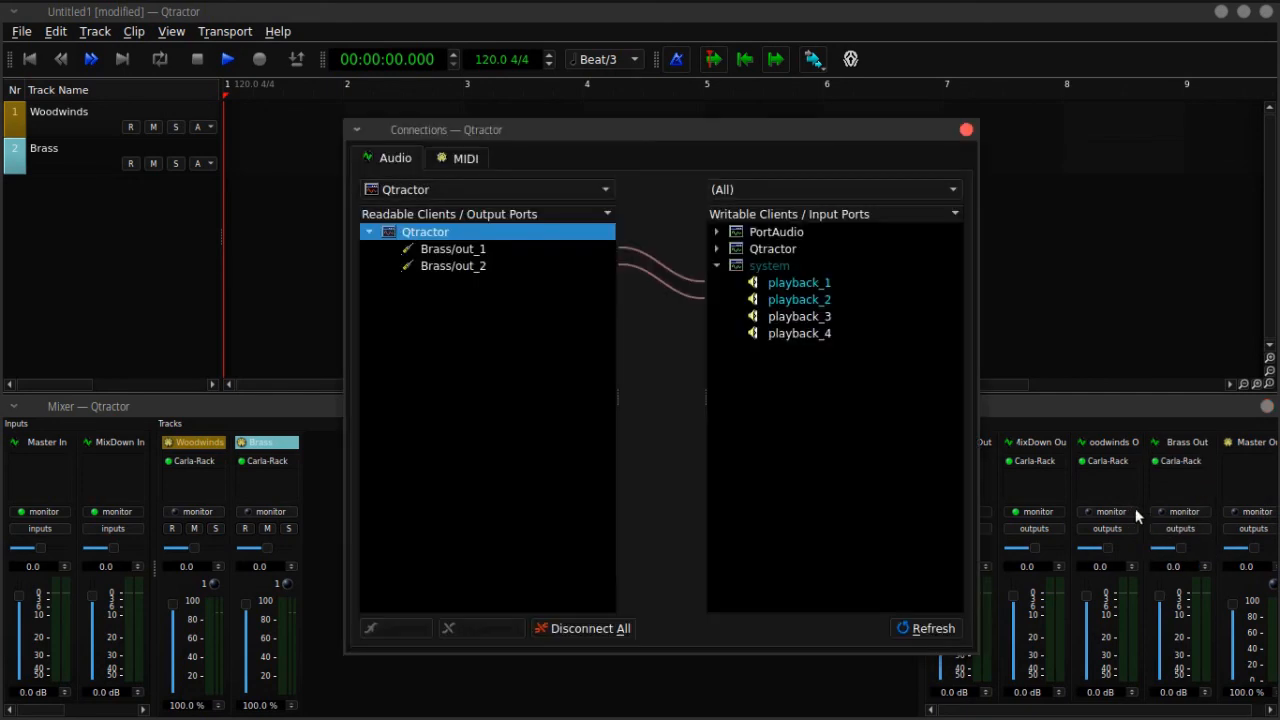
click(606, 628)
click(716, 248)
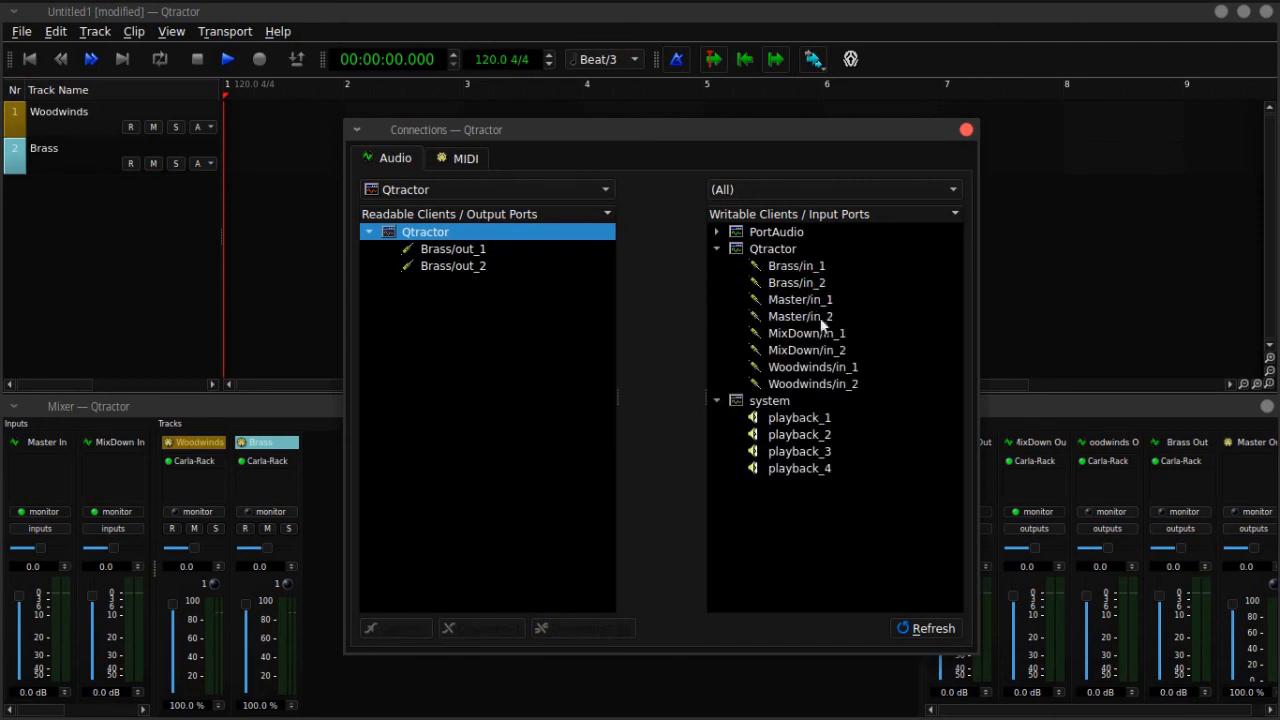
click(810, 333)
click(473, 249)
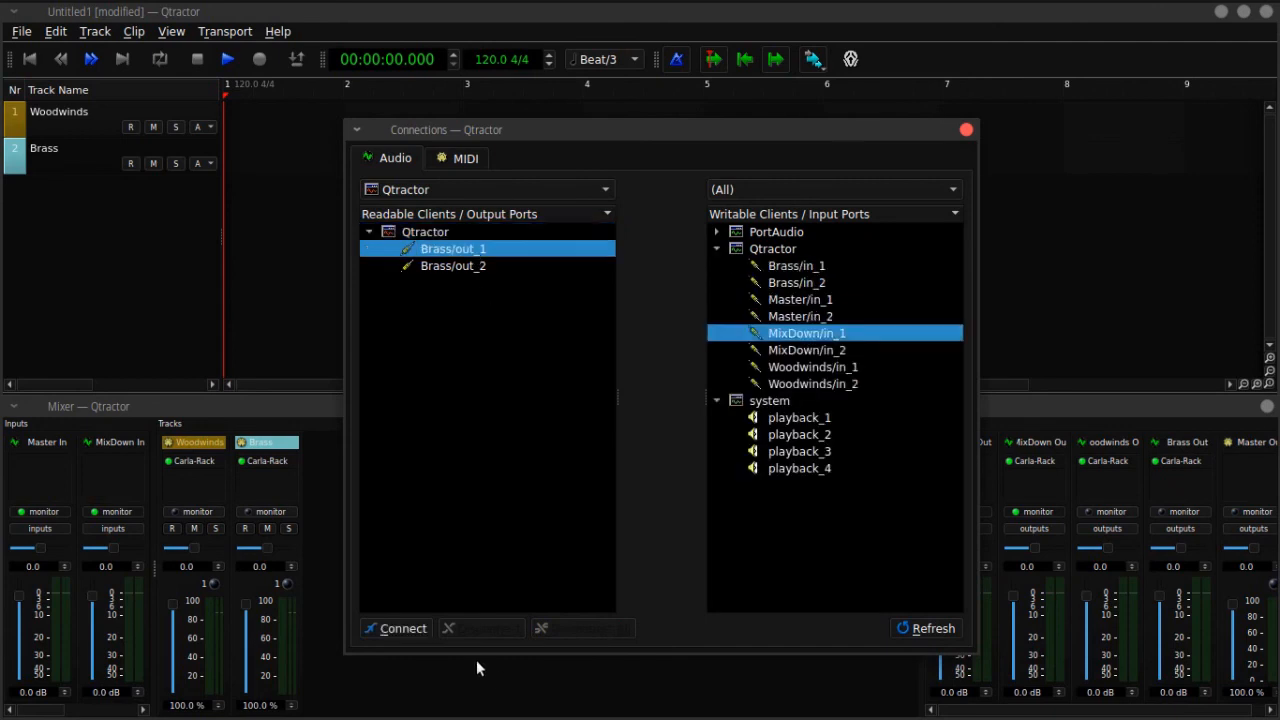
click(382, 628)
click(520, 232)
click(512, 264)
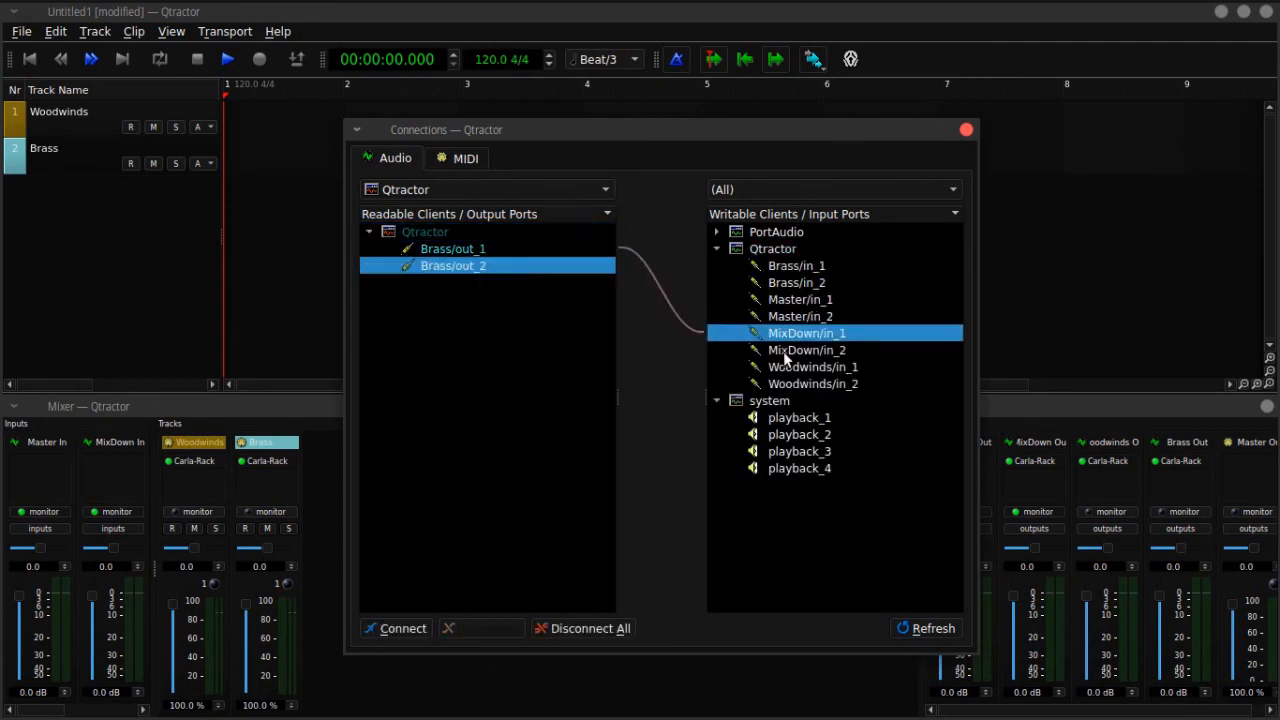
click(784, 350)
click(405, 628)
click(966, 129)
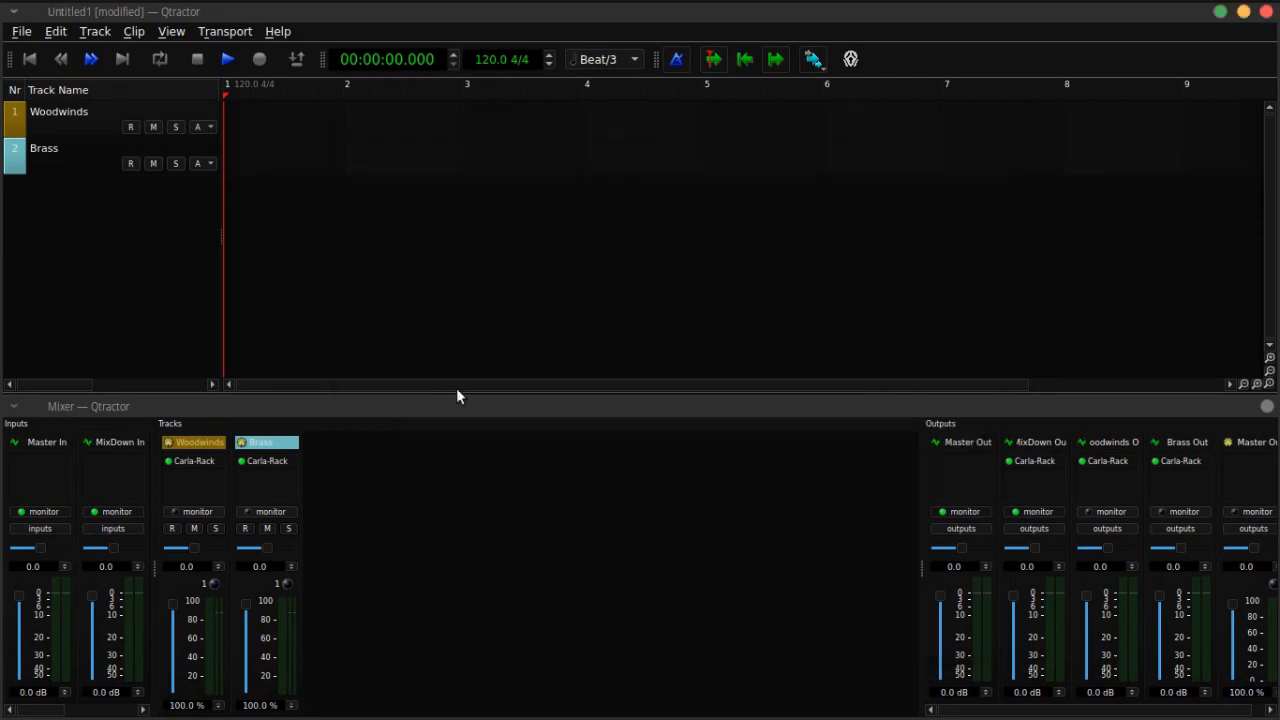
Step: Route the Brass track's plugin audio output to the Brass bus and select the Brass track
right_click(263, 491)
mouse_move(280, 482)
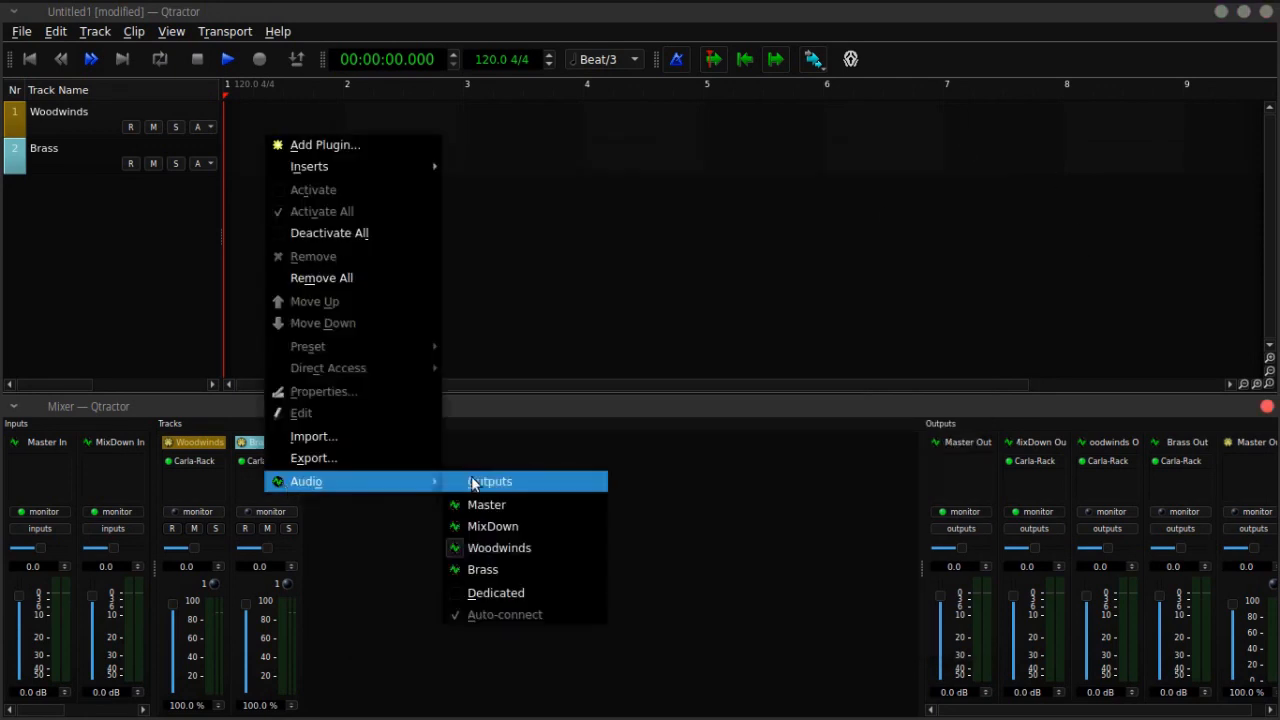
click(503, 570)
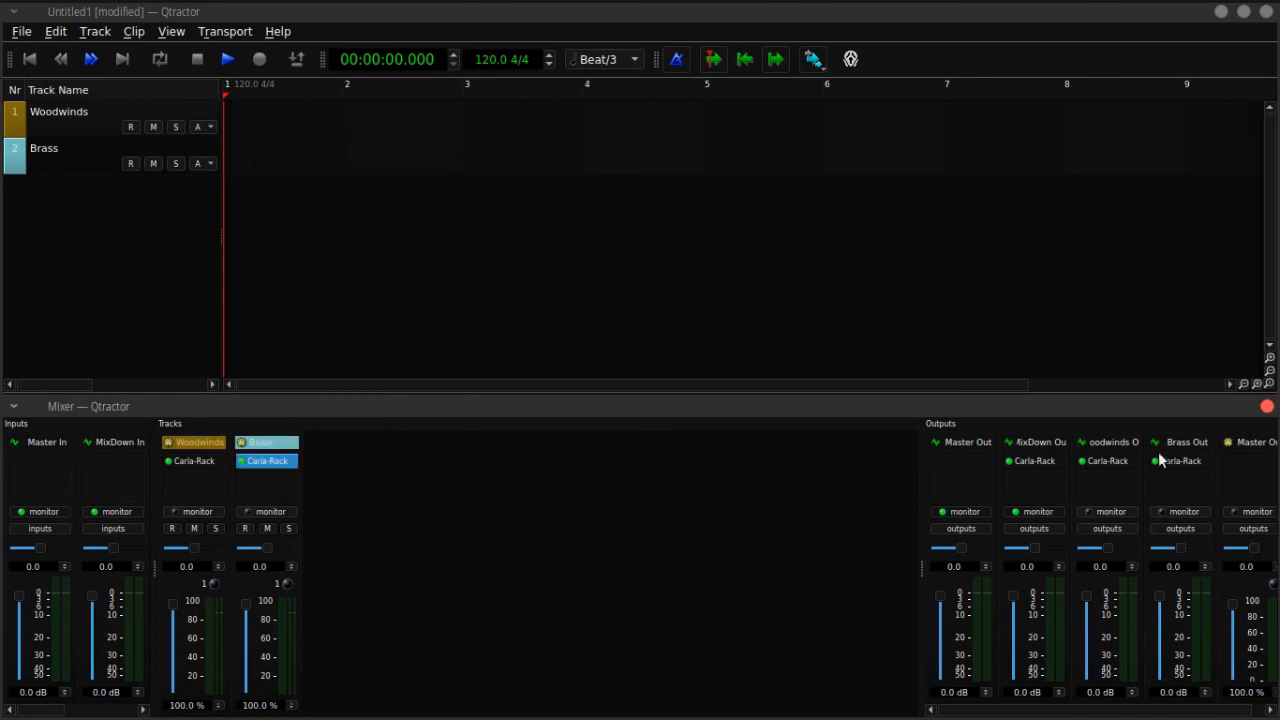
click(59, 171)
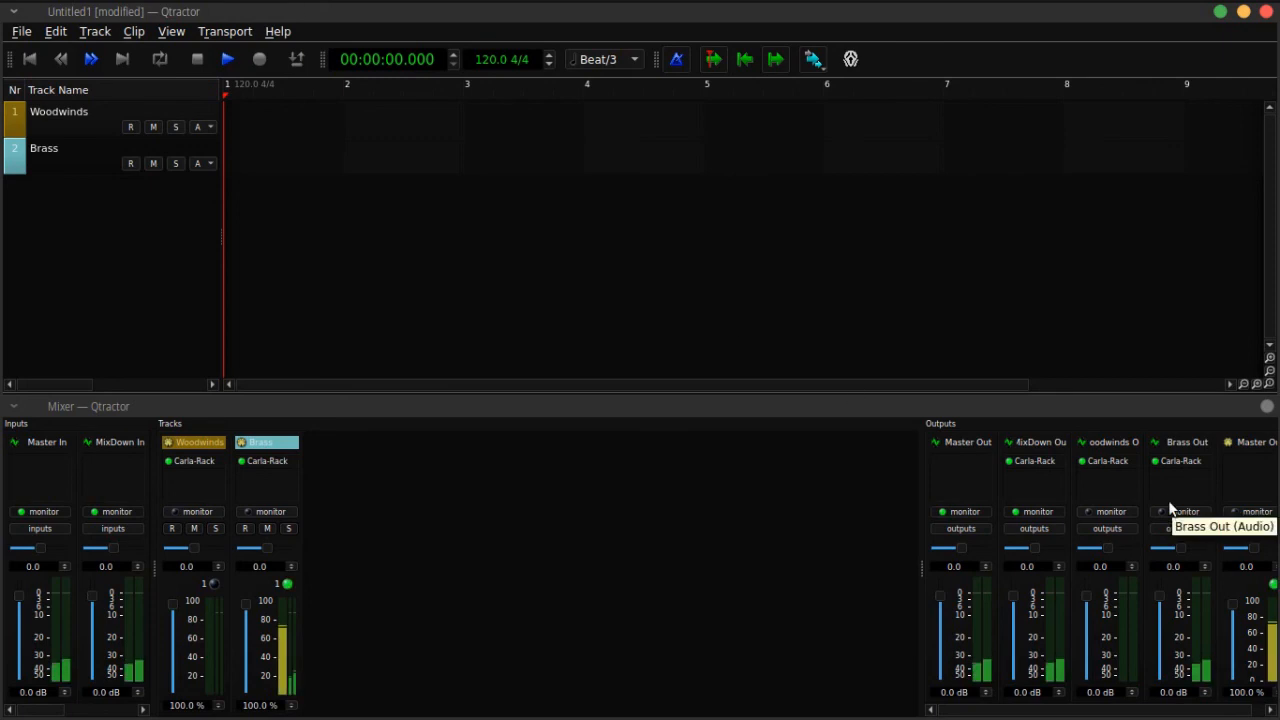
Step: In the Brass Out rack's TAP Reverberator, set Wet Level to about -8.4 dB, Dry Level to -4.8 dB and Reverb Type to 15
click(1181, 460)
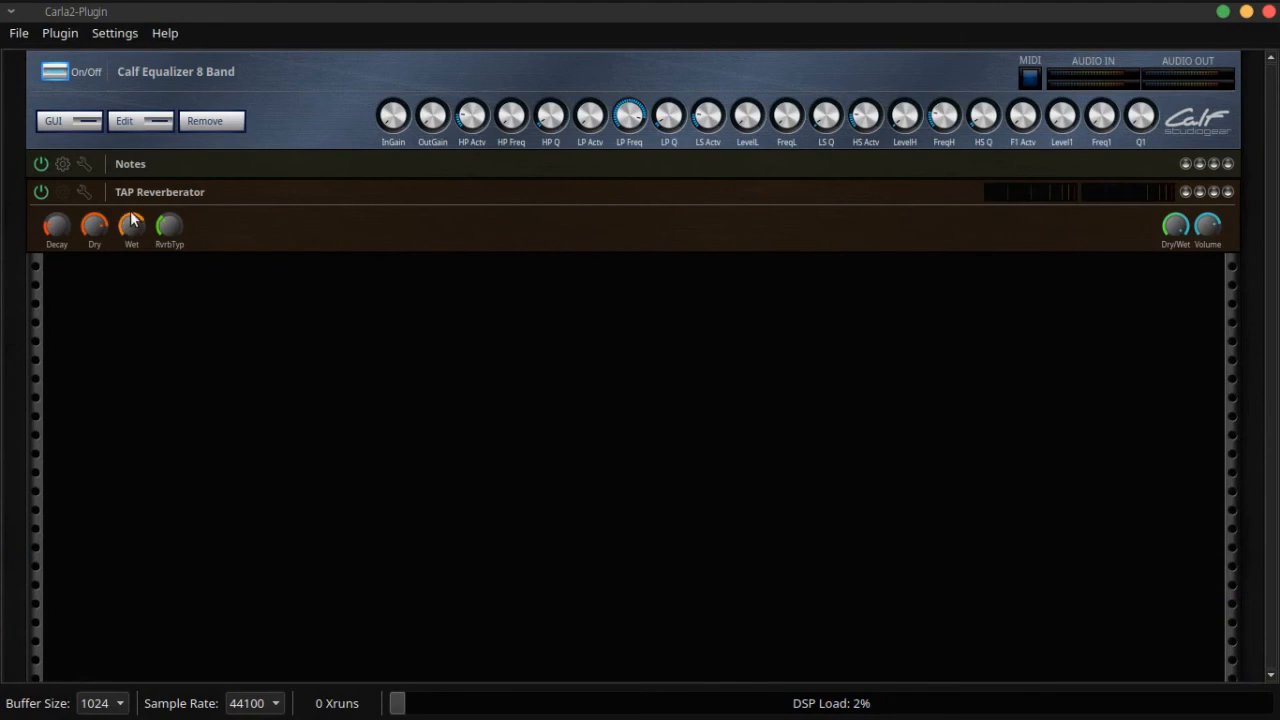
click(89, 196)
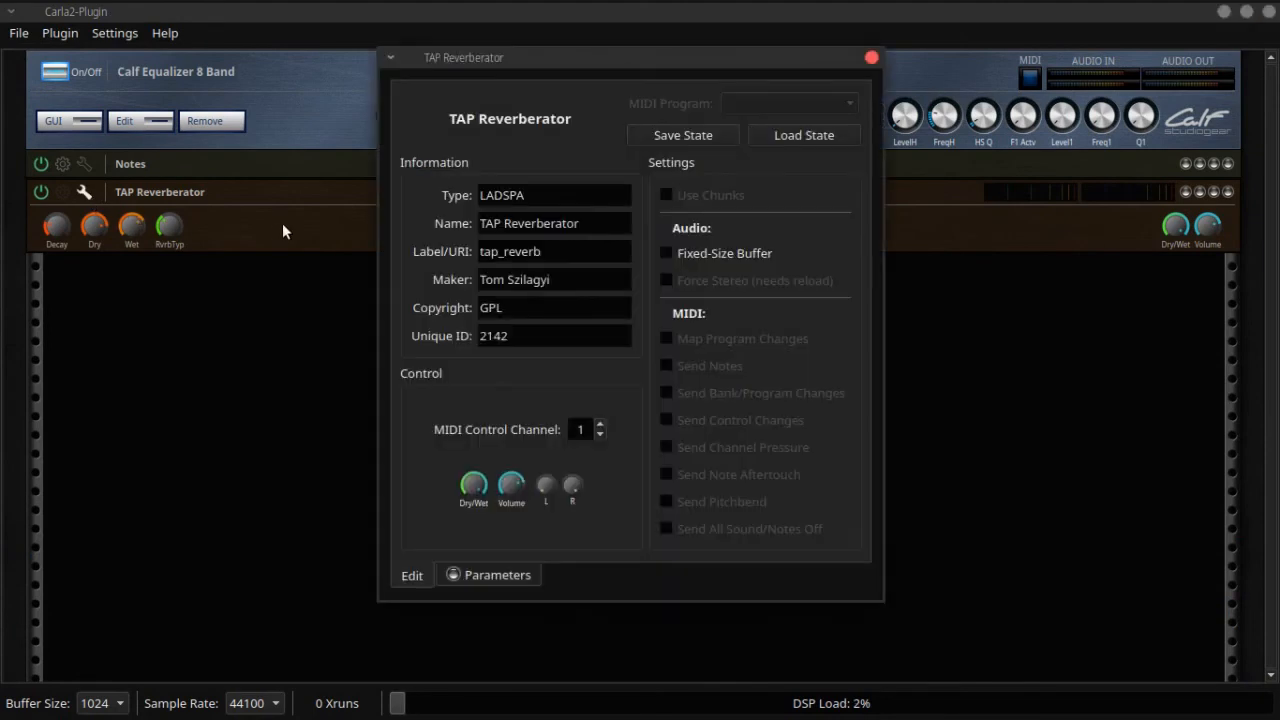
click(510, 578)
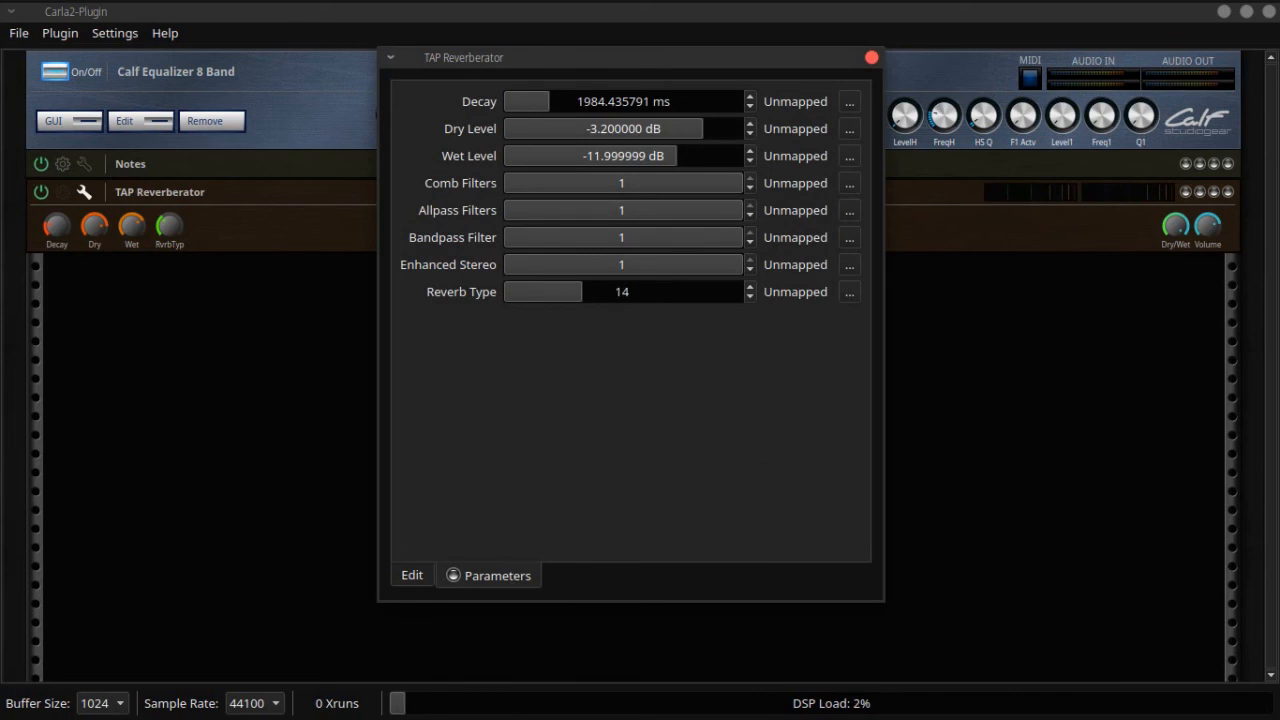
scroll(606, 290, up, 1)
click(665, 155)
drag(665, 152, 688, 153)
scroll(680, 125, down, 1)
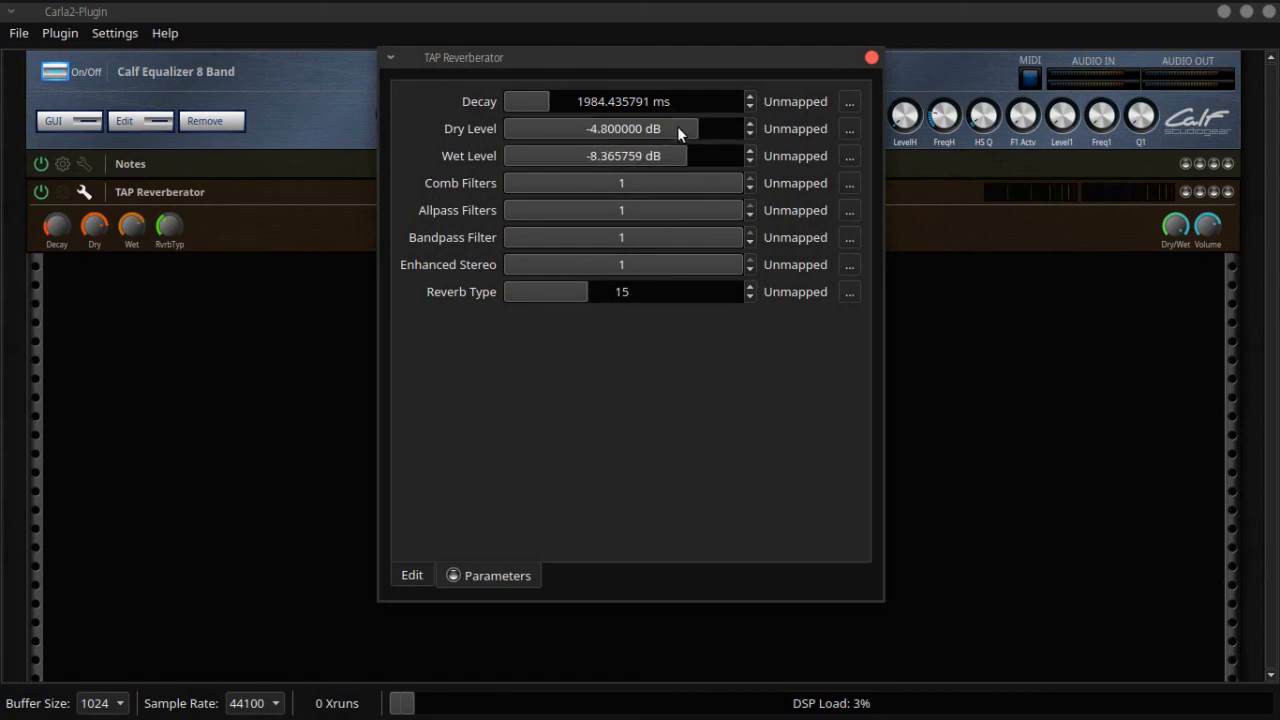
Step: Set the TAP Reverberator's Decay to 2200 ms and close its parameters
scroll(597, 105, up, 1)
click(597, 105)
scroll(594, 100, down, 5)
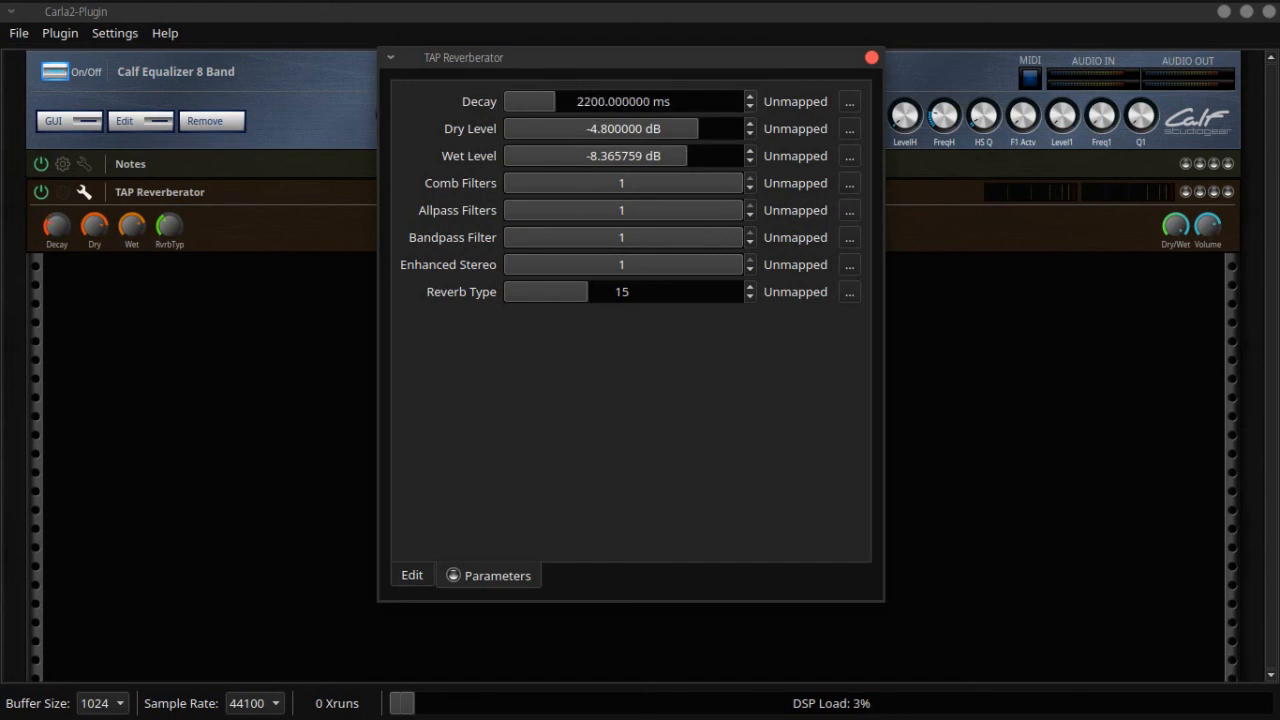
click(873, 58)
Step: Remove Calf Equalizer 8 Band from the Brass Out rack and close the rack
double_click(272, 68)
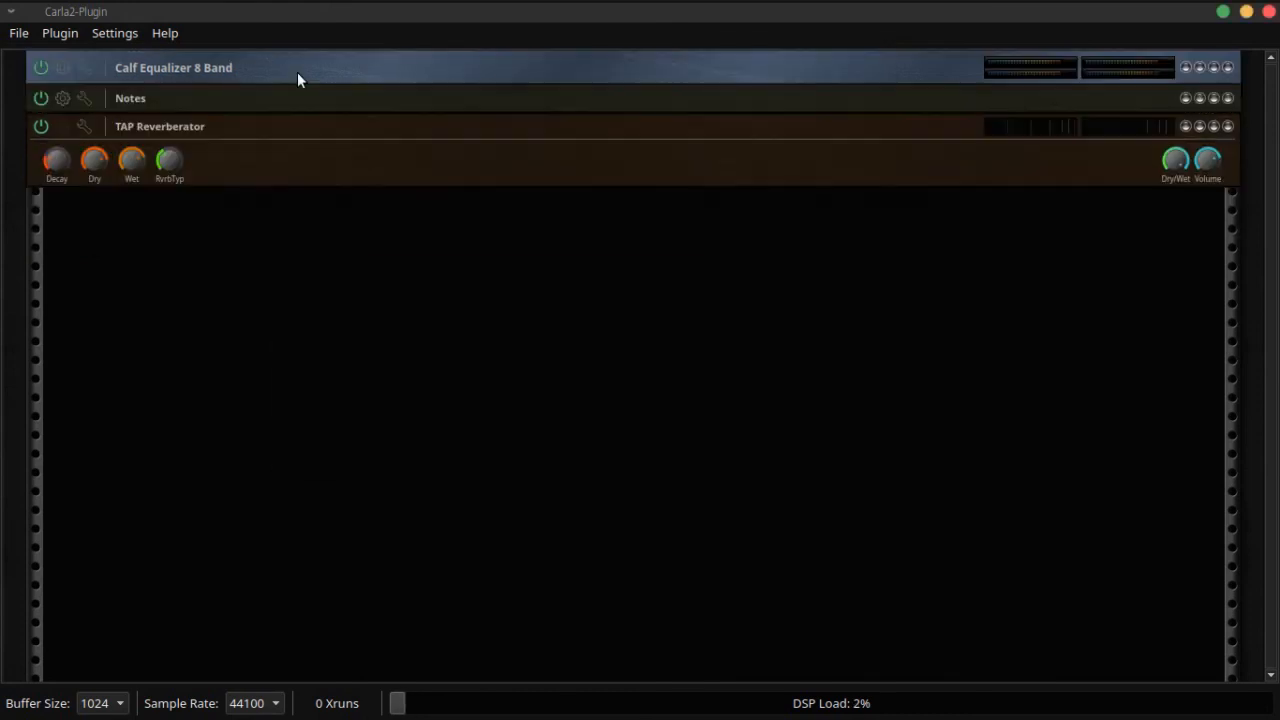
right_click(280, 63)
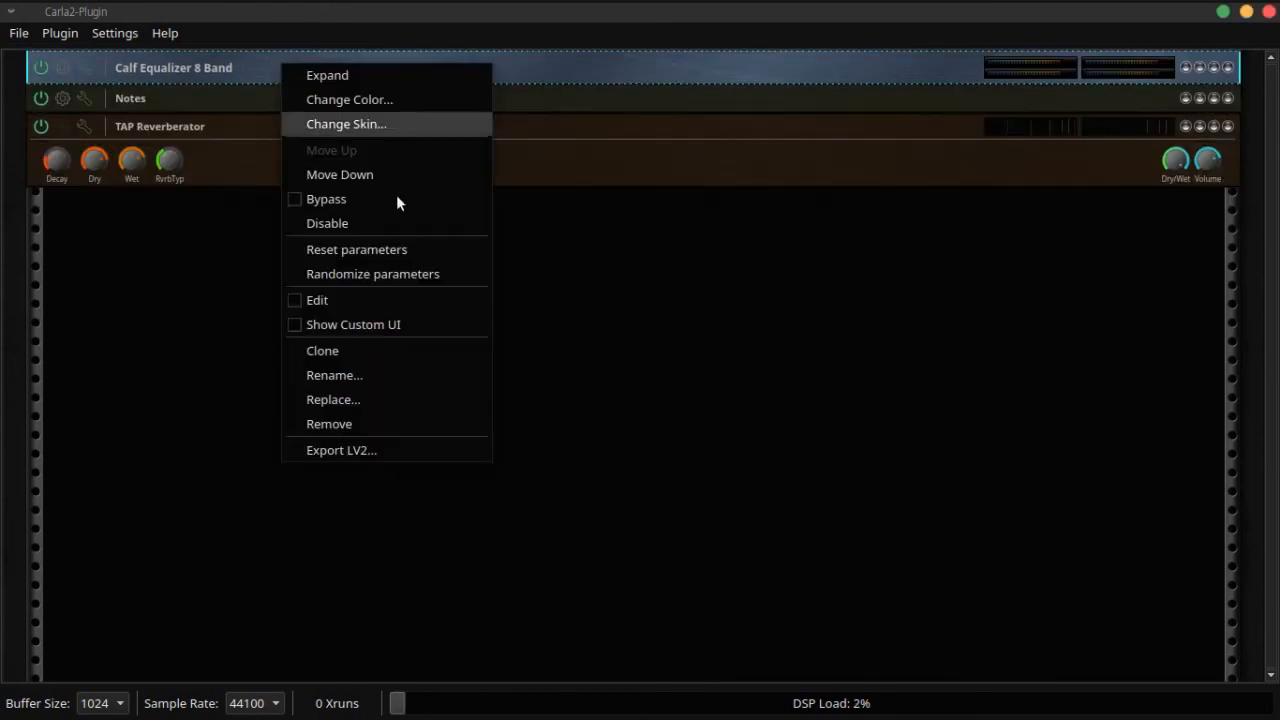
click(451, 420)
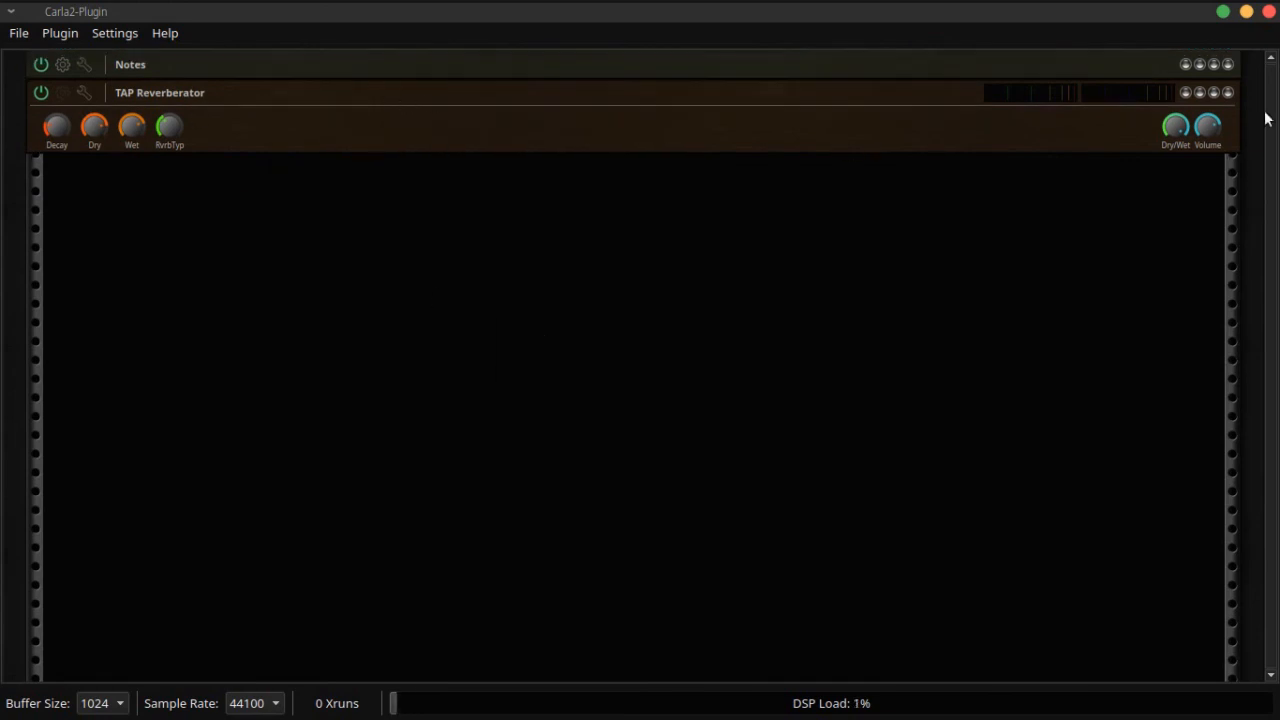
click(1268, 12)
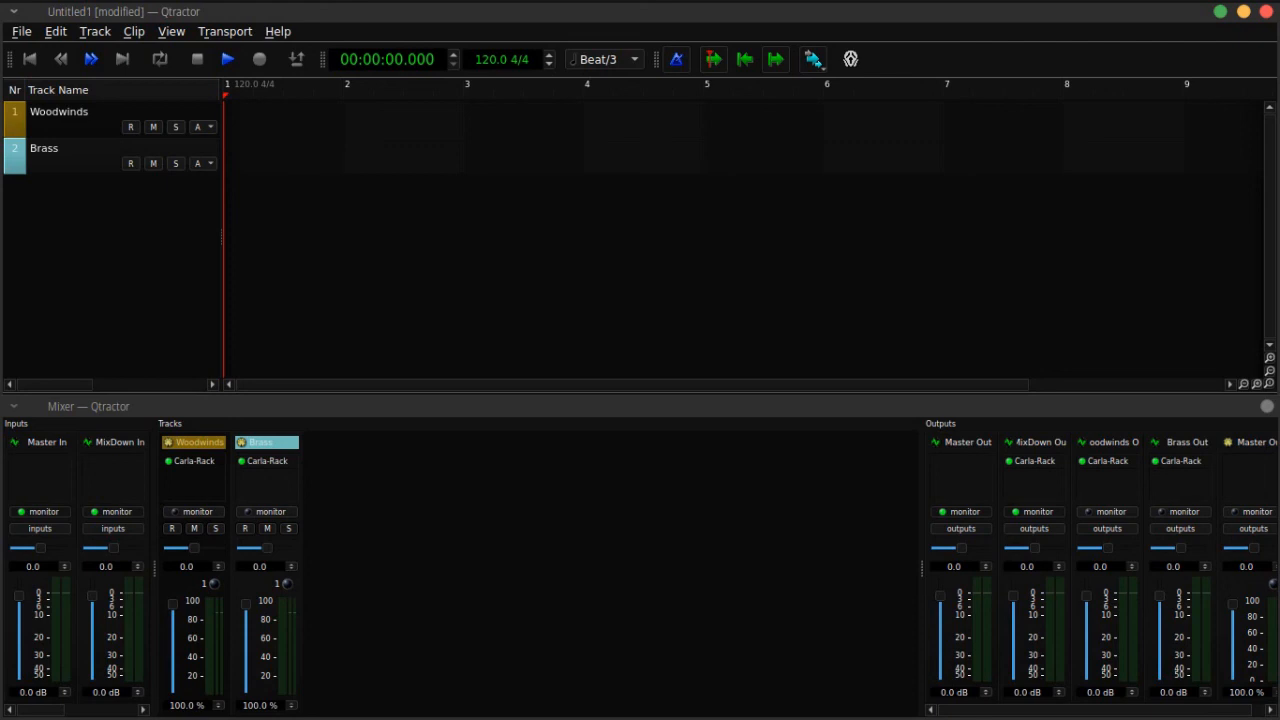
Step: Look through the reverb type list in the Brass Out rack's Notes plugin and close the rack
click(1179, 460)
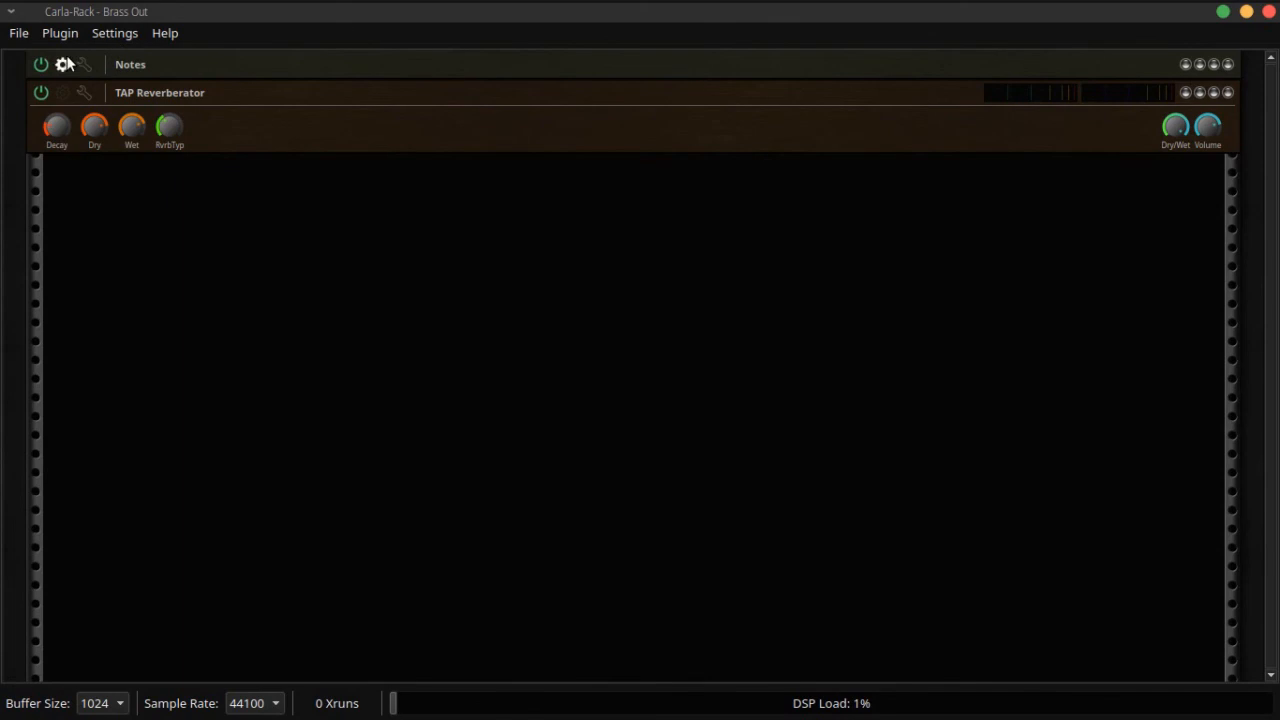
scroll(578, 417, down, 9)
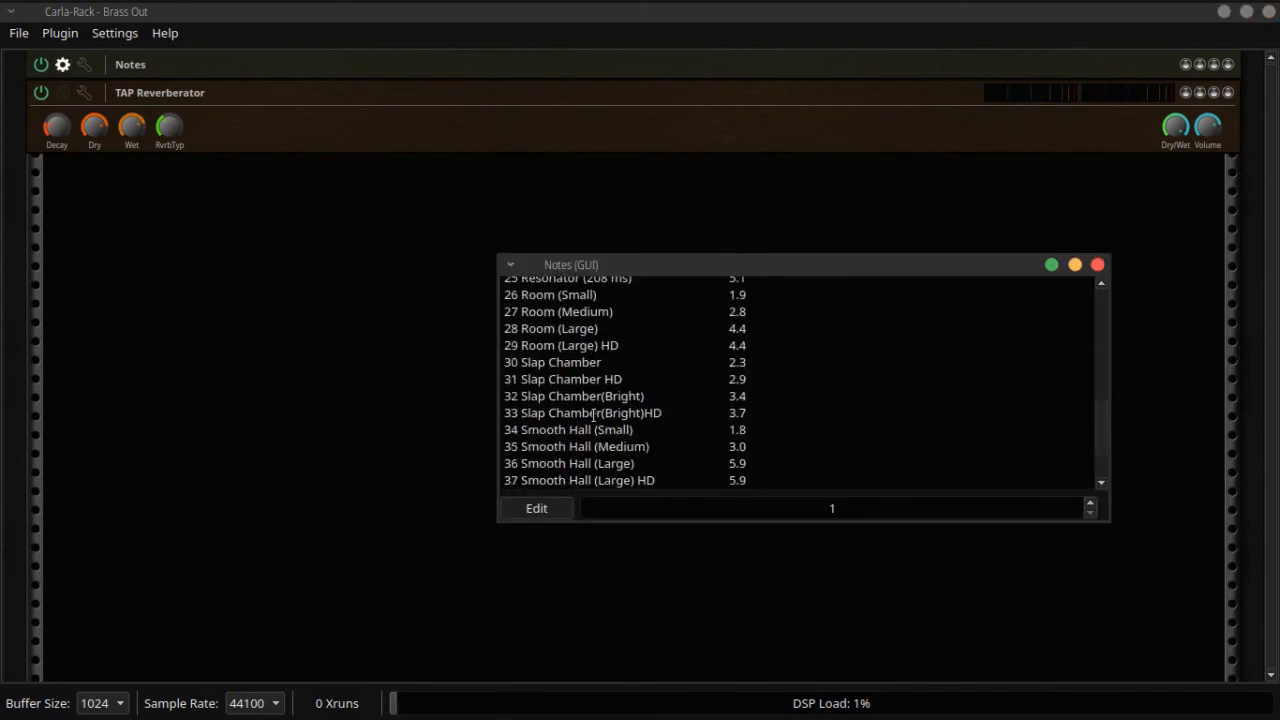
click(1097, 264)
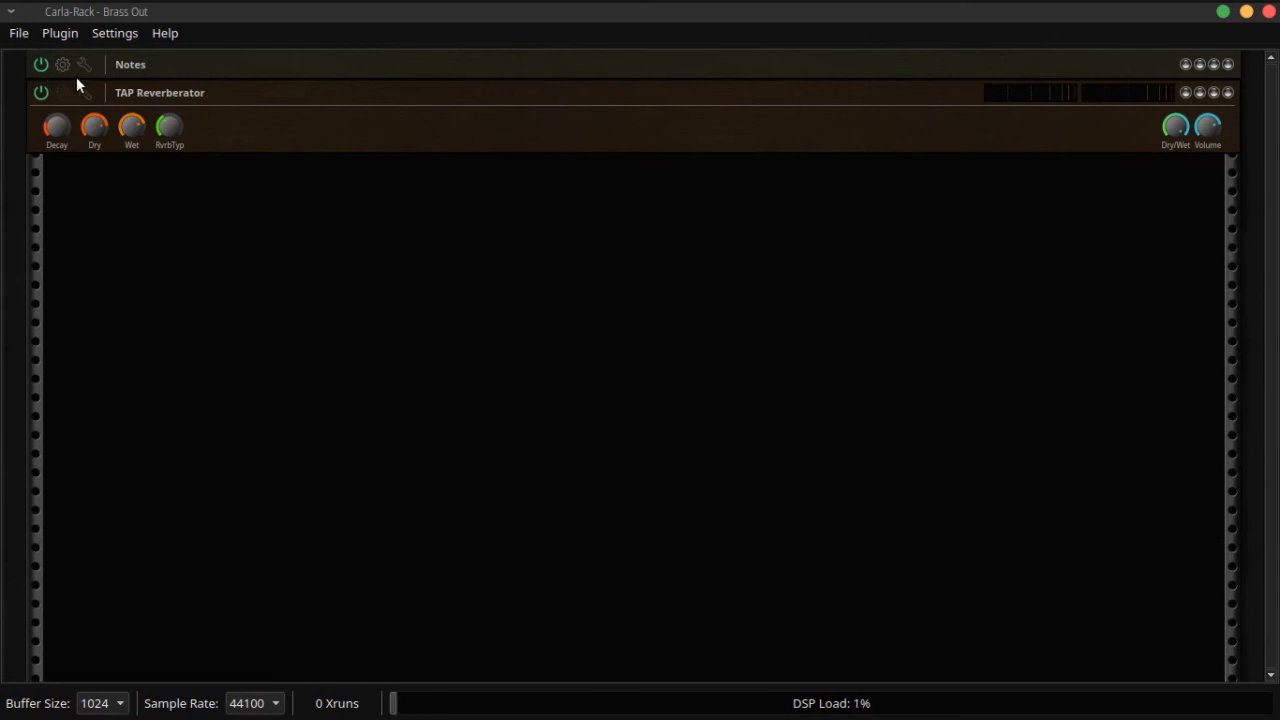
click(1268, 11)
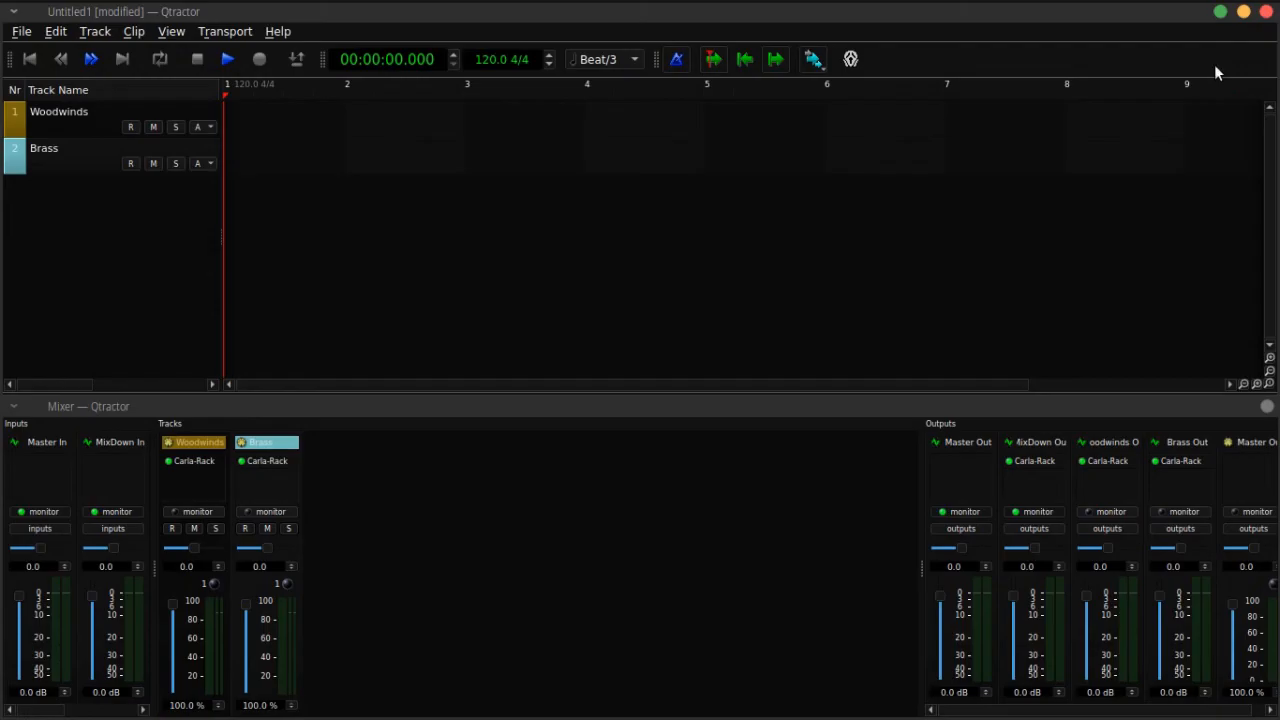